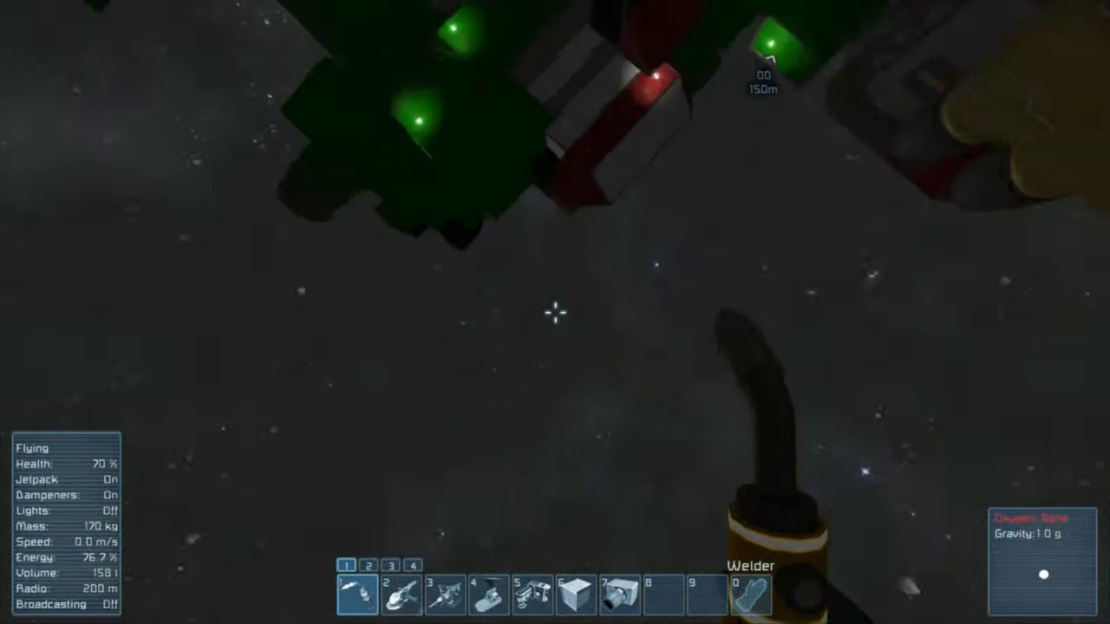
Jetpack to the green ship's hull, land on it, and open the cargo container inventory.
key("w")
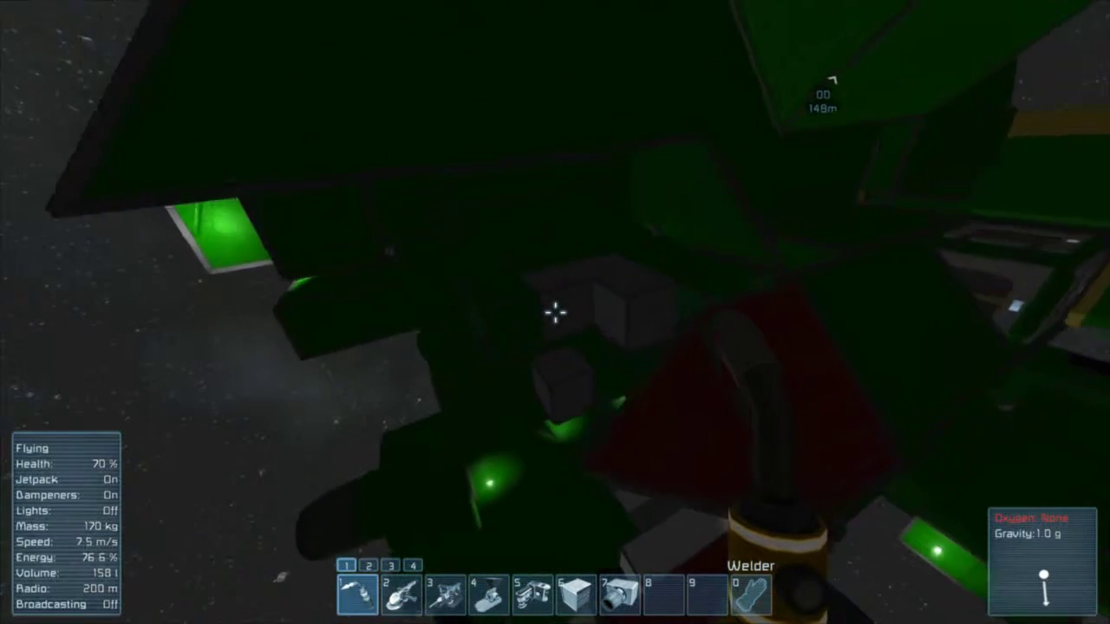
key("x")
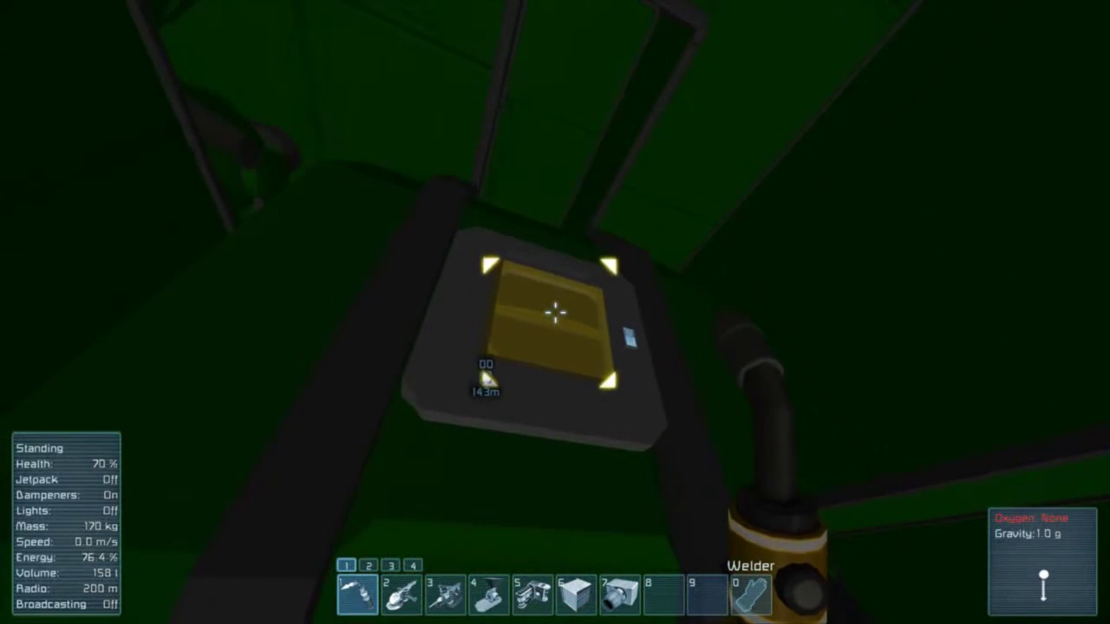
key("f")
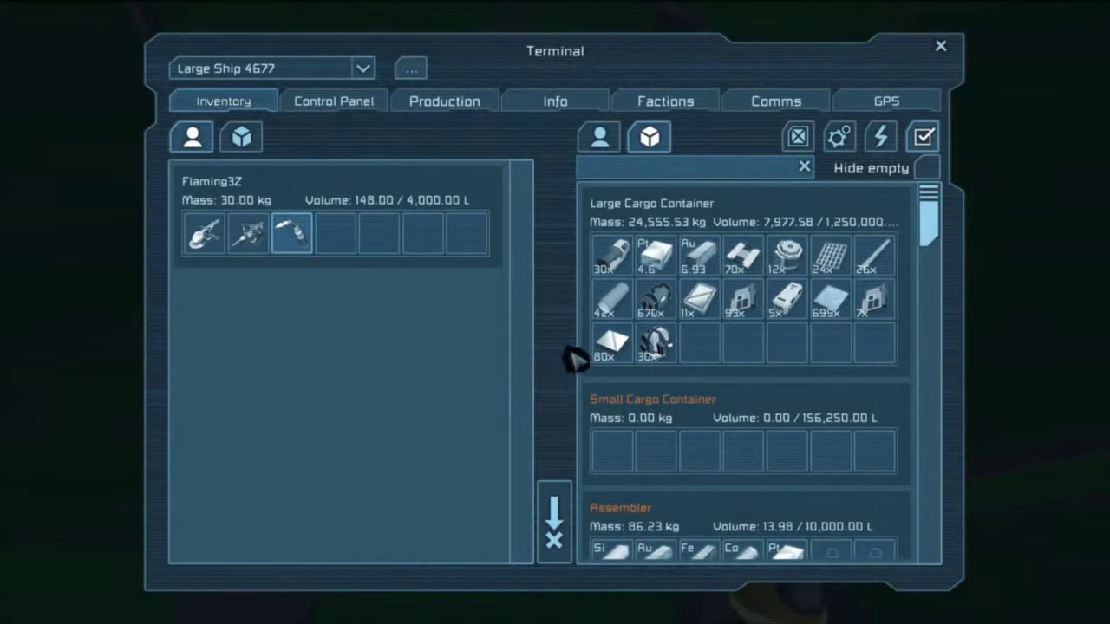
Close the inventory and try assigning a Light Armor Block to the quick bar.
key("Escape")
key("g")
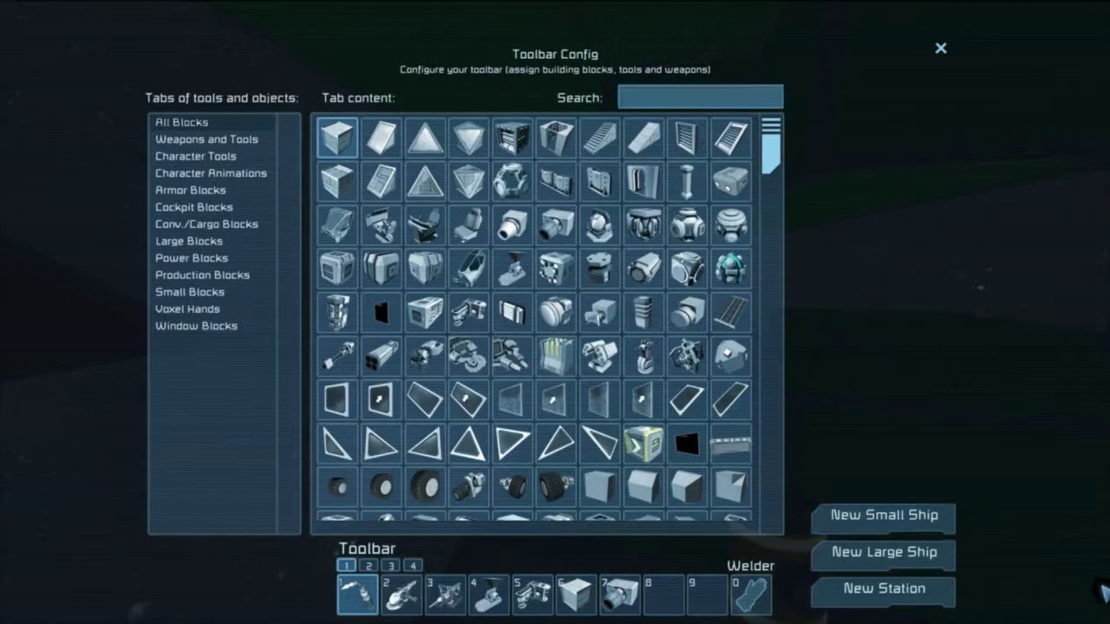
left_click_drag(337, 139, 425, 232)
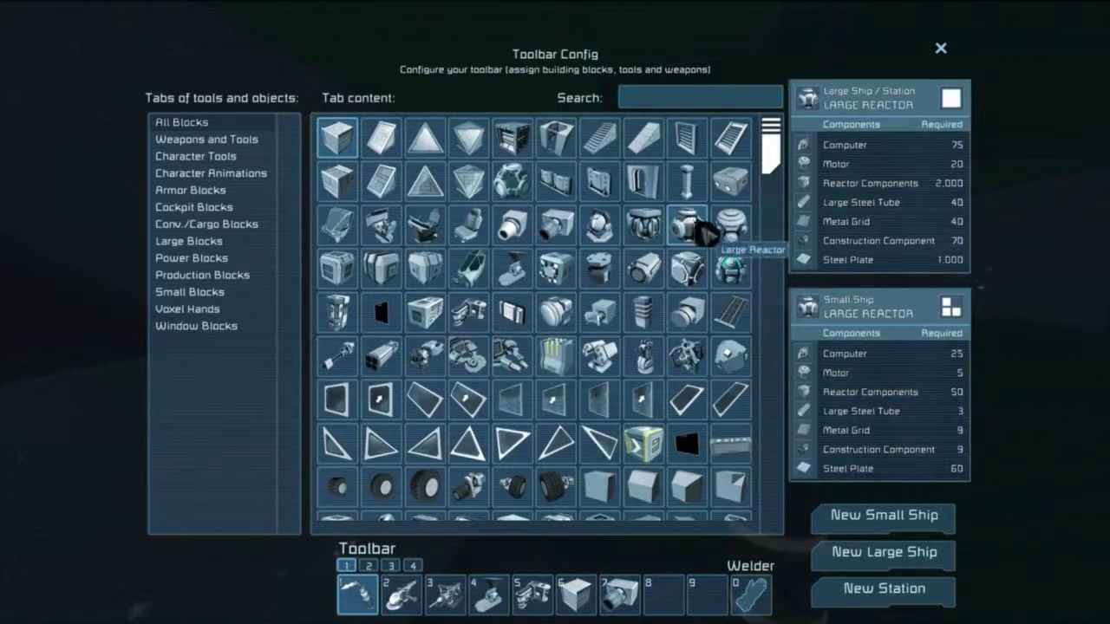
scroll(707, 260, "down", 5)
scroll(698, 287, "up", 3)
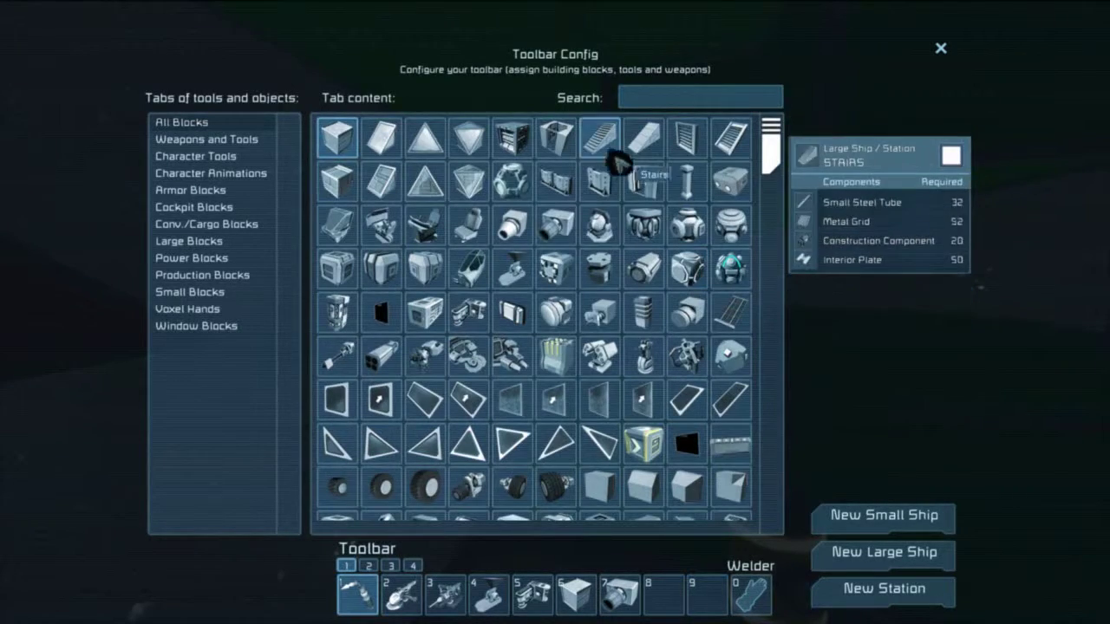
scroll(563, 347, "up", 2)
key("Escape")
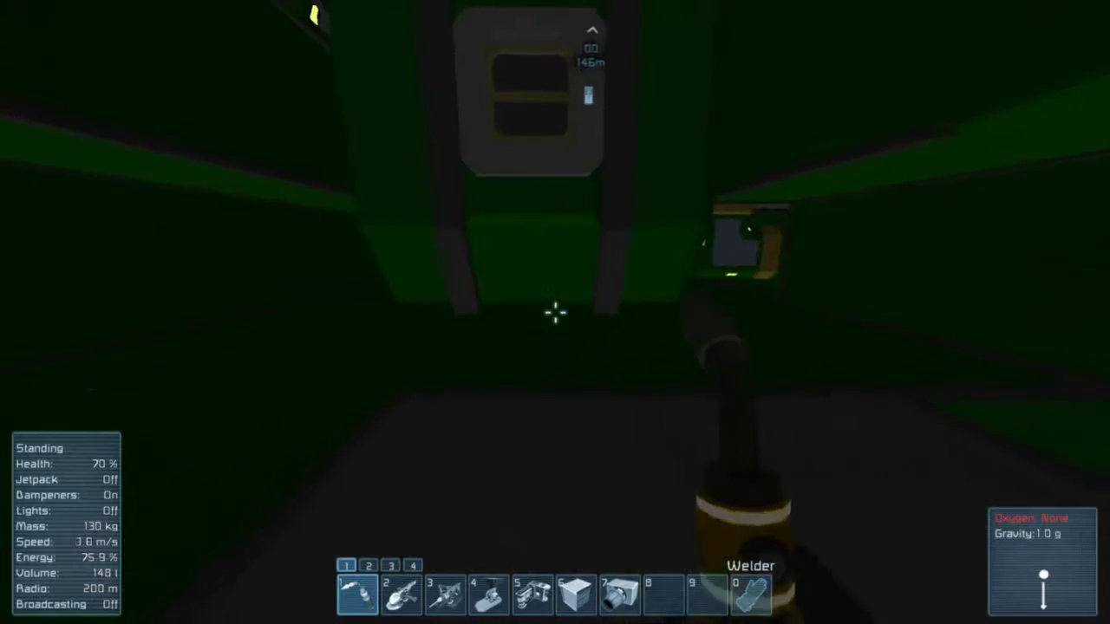
Clear quick-bar slot 5 and assign the Fighter Cockpit to it.
key("g")
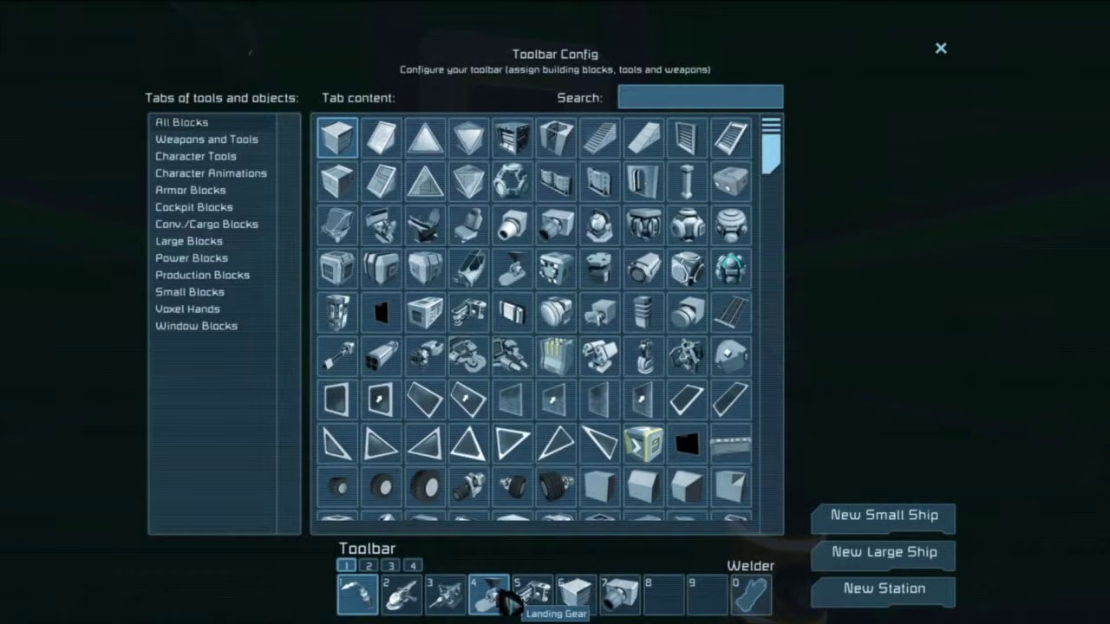
right_click(532, 595)
mouse_move(490, 225)
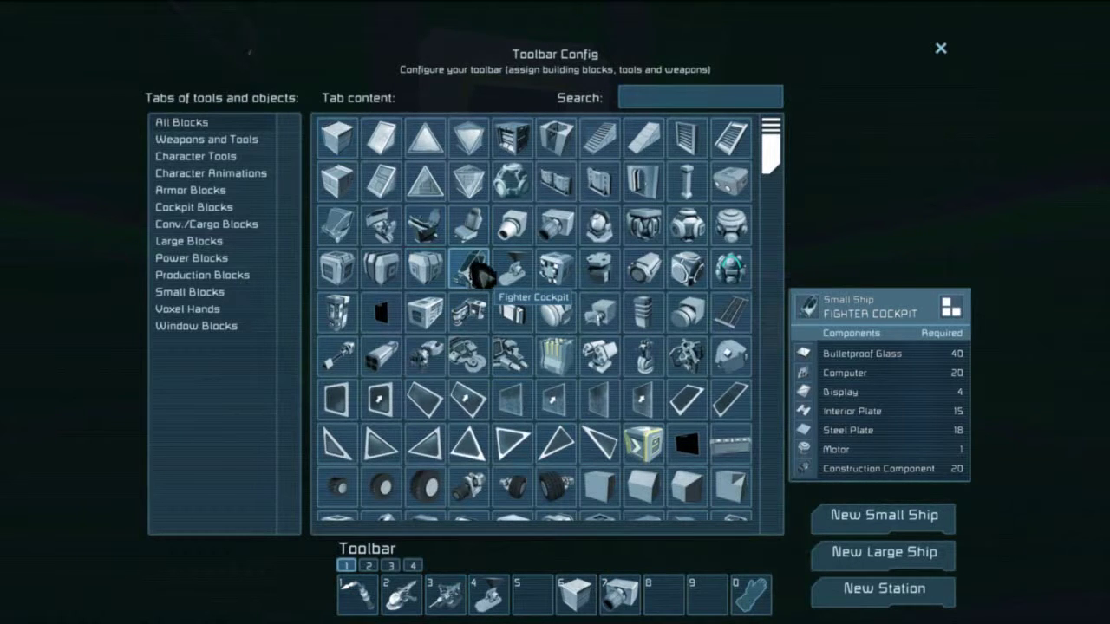
double_click(465, 267)
key("Escape")
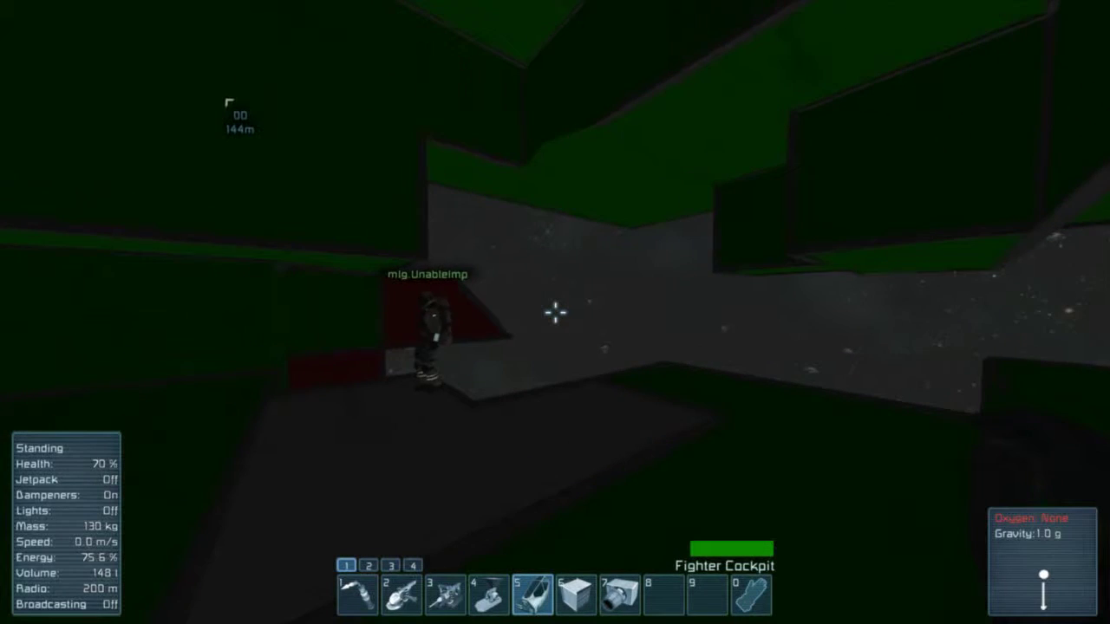
left_click(555, 312)
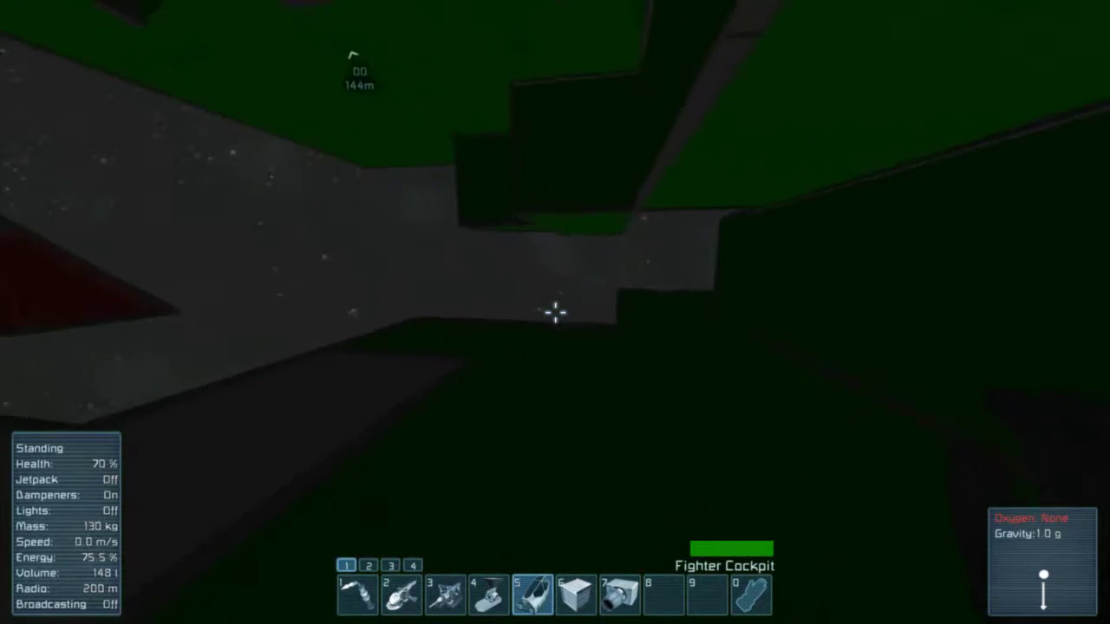
left_click(555, 313)
left_click(555, 312)
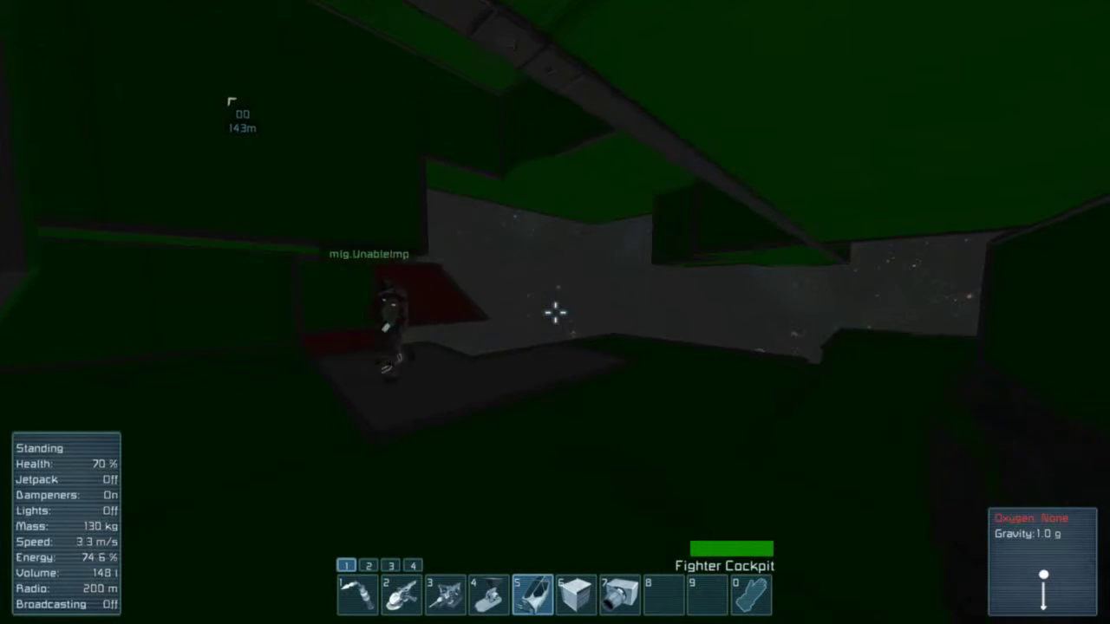
After two failed cockpit placements, clear three quick-bar slots in the block catalogue.
left_click(555, 312)
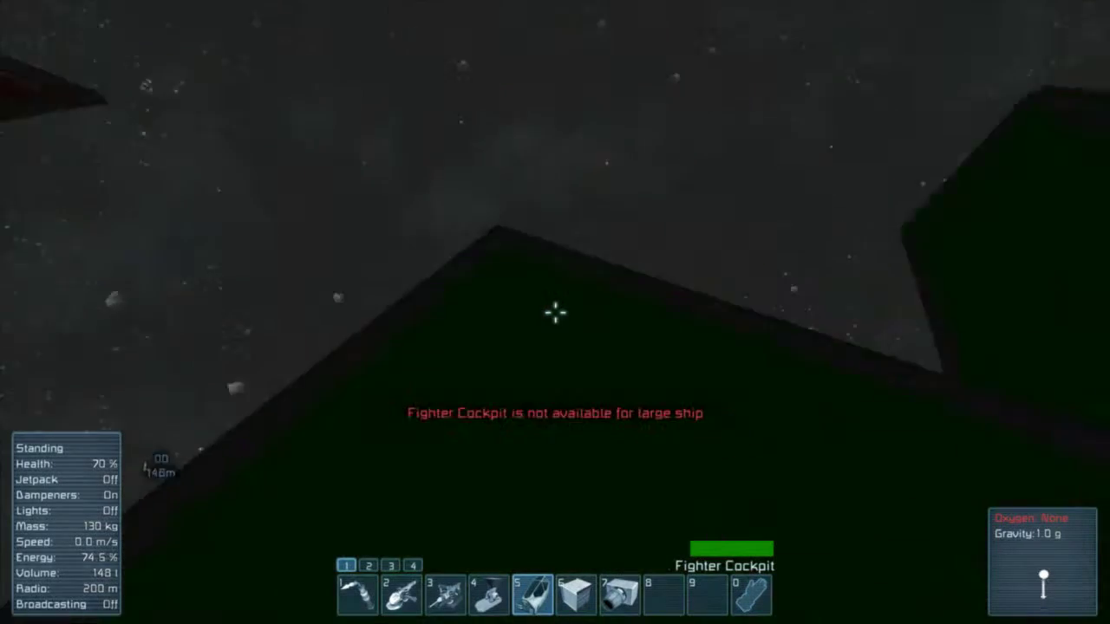
left_click(555, 312)
key("g")
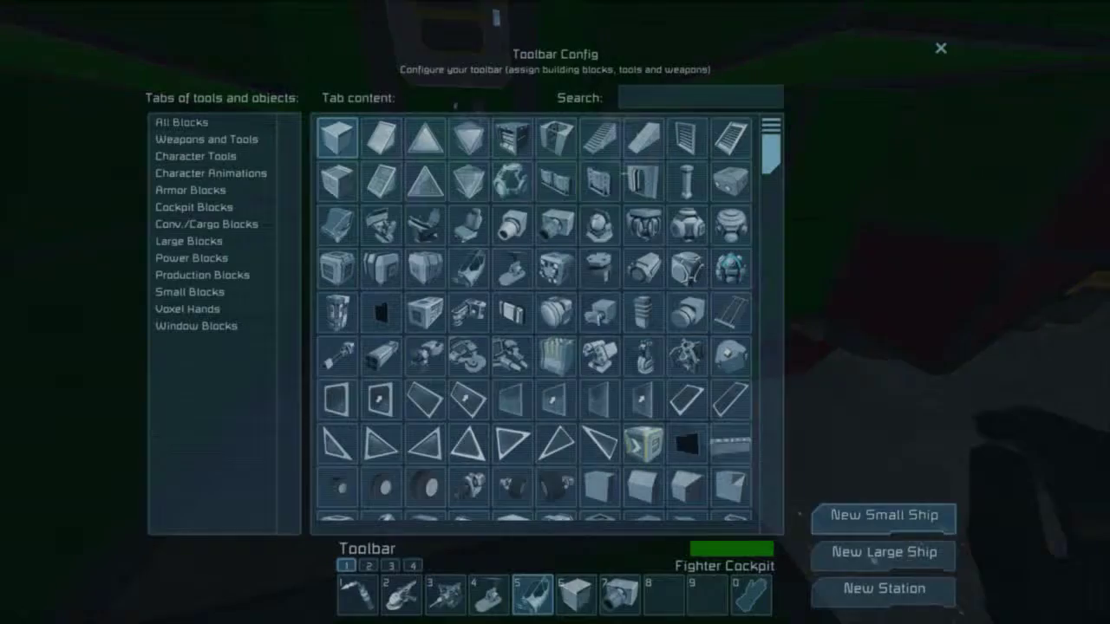
right_click(620, 595)
right_click(575, 595)
right_click(532, 595)
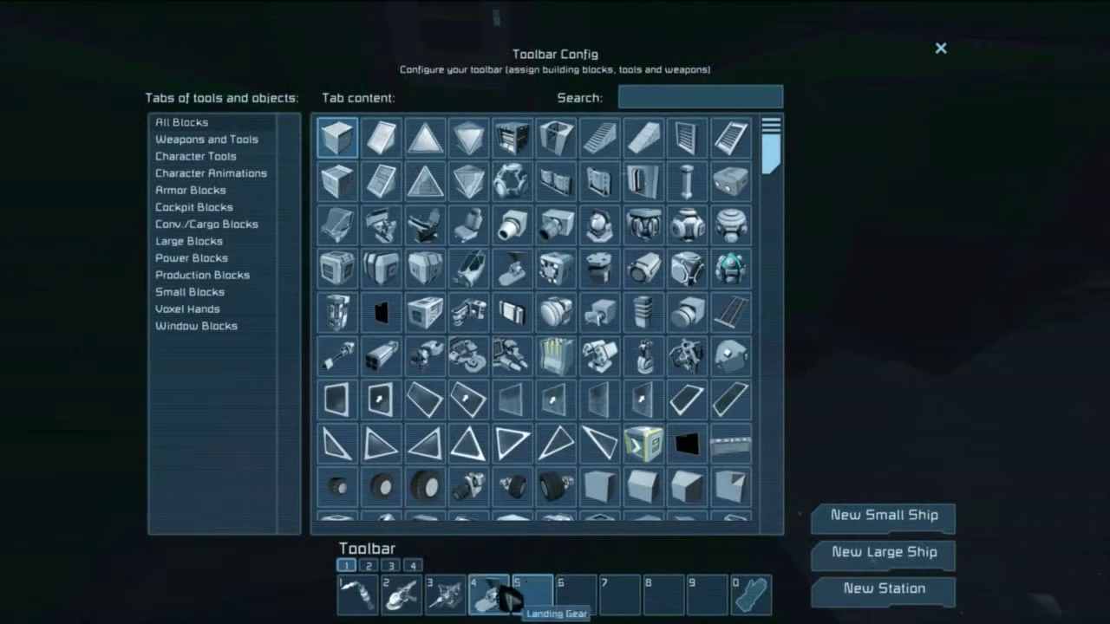
key("g")
type("gd")
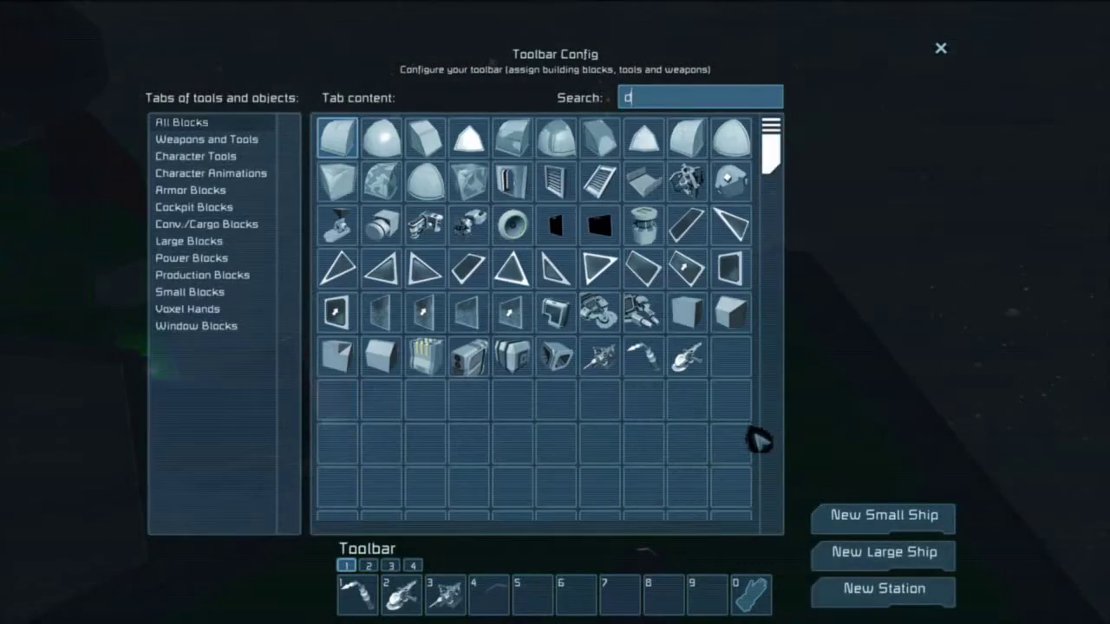
key("Escape")
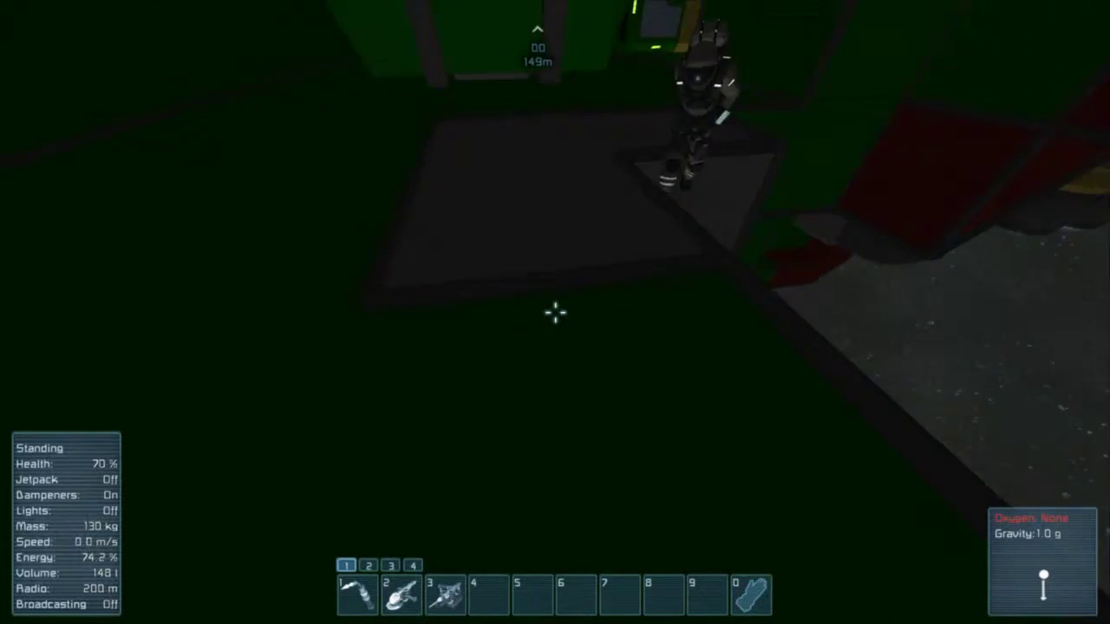
Lift off with the jetpack, equip the grinder, and bring up the block catalogue.
key("x")
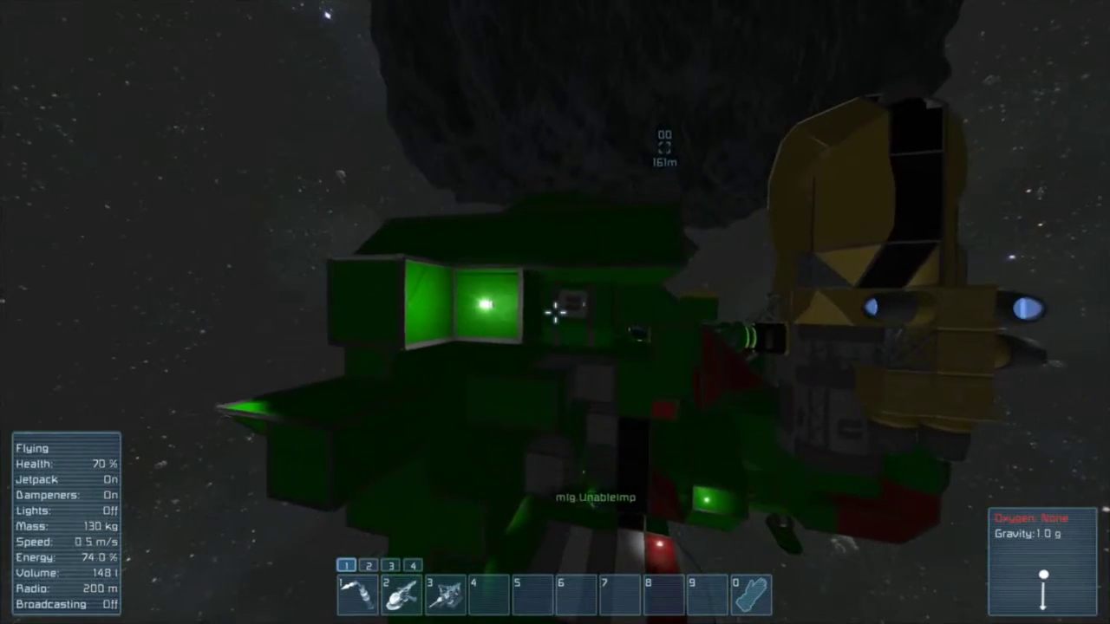
key("1")
key("2")
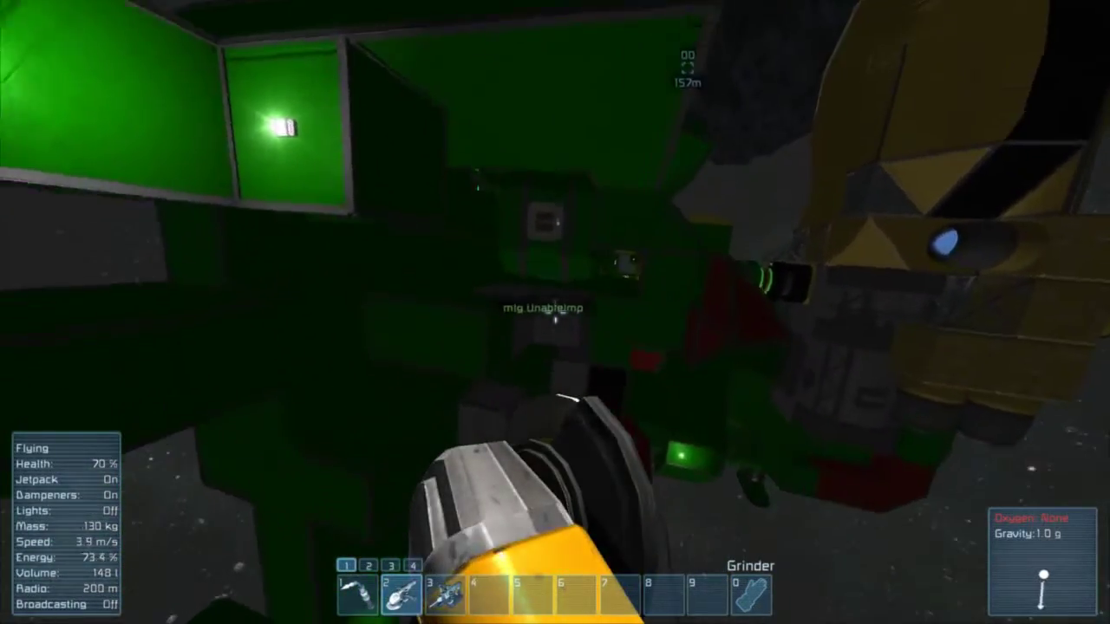
key("g")
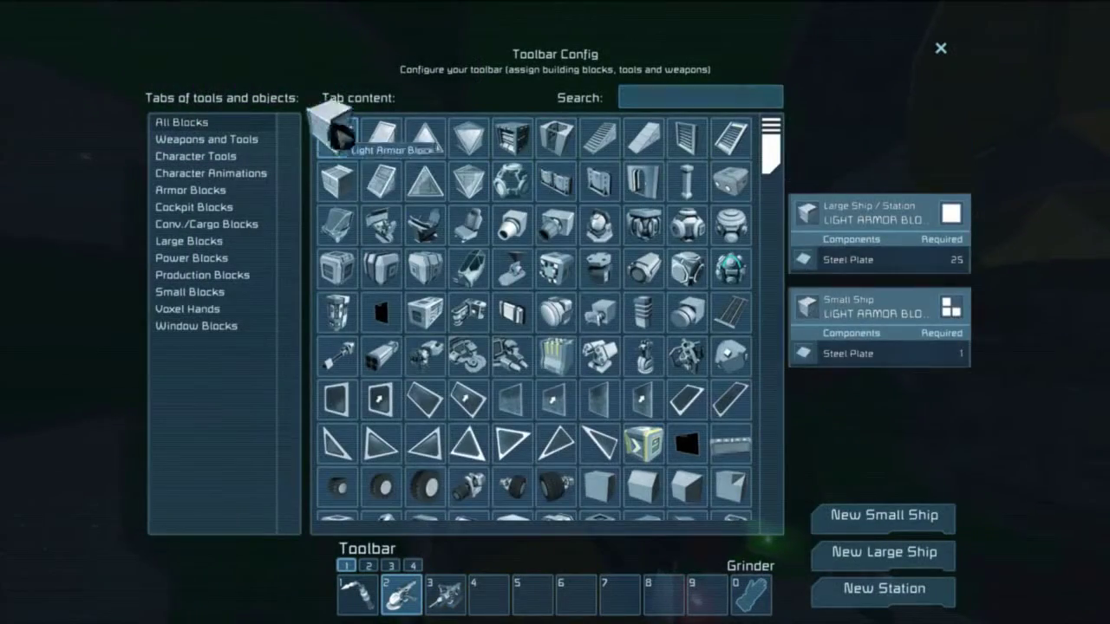
Put the Light Armor Block in quick-bar slot 4 and take steel plates from the cargo container.
left_click_drag(343, 136, 499, 594)
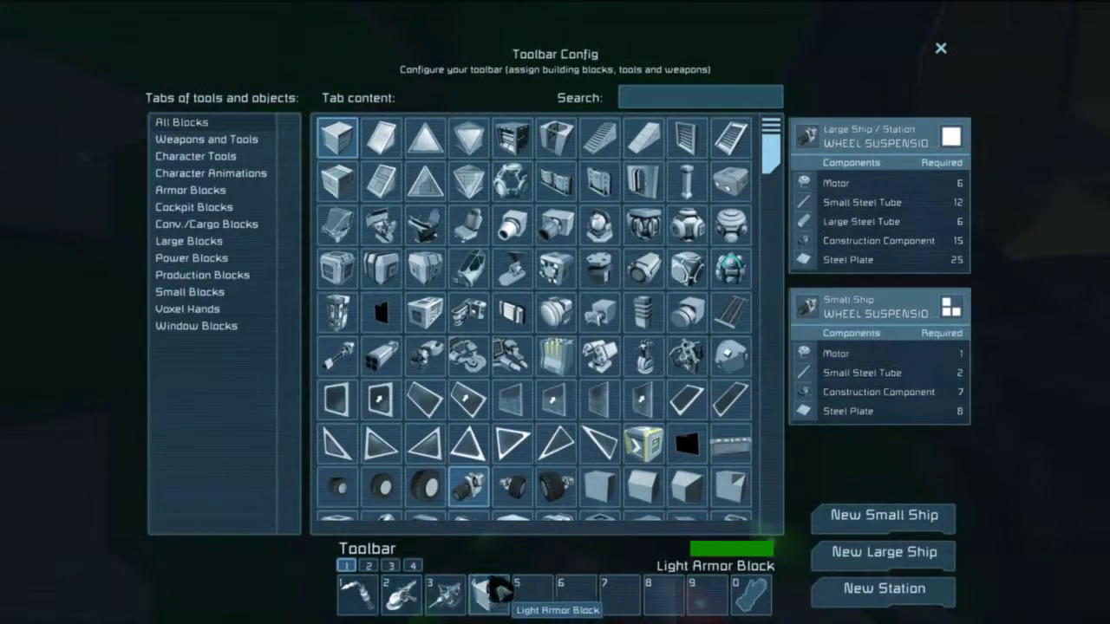
key("Escape")
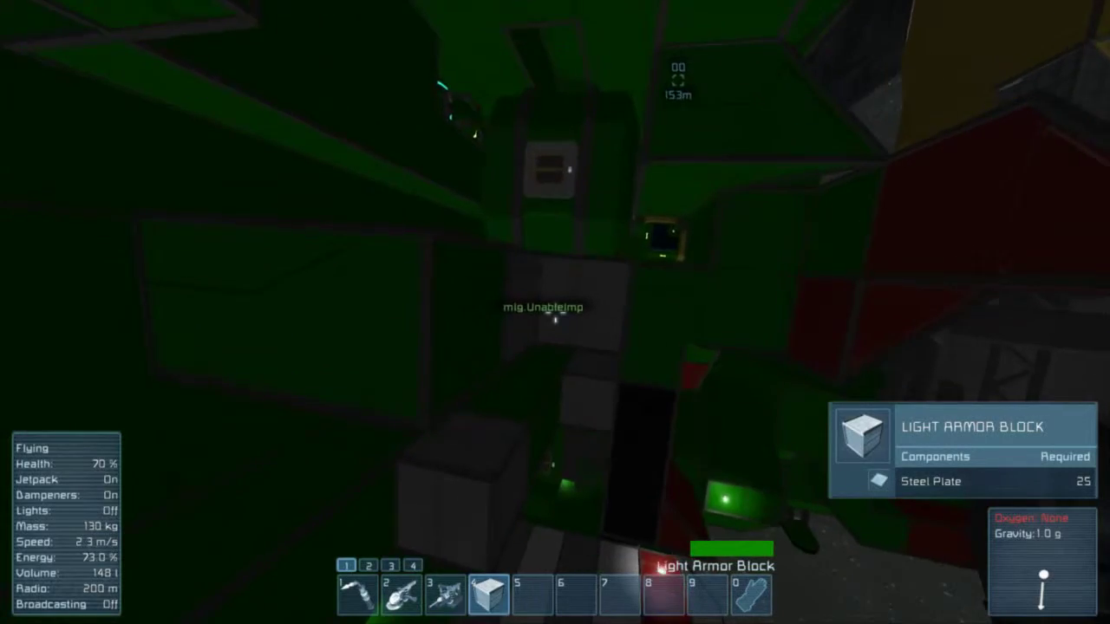
left_click(555, 314)
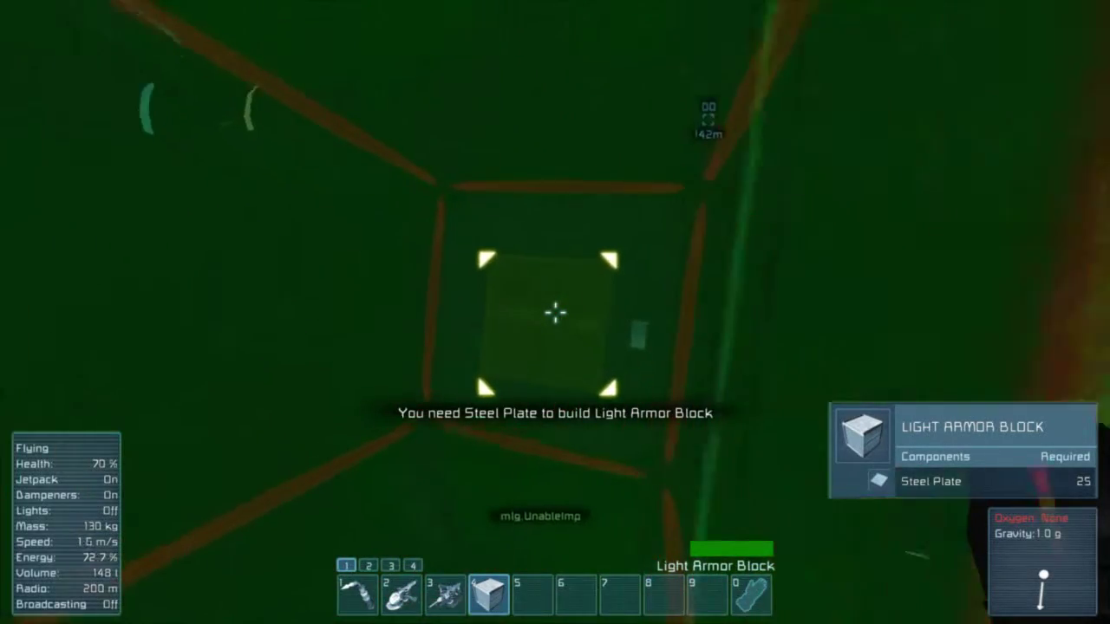
key("i")
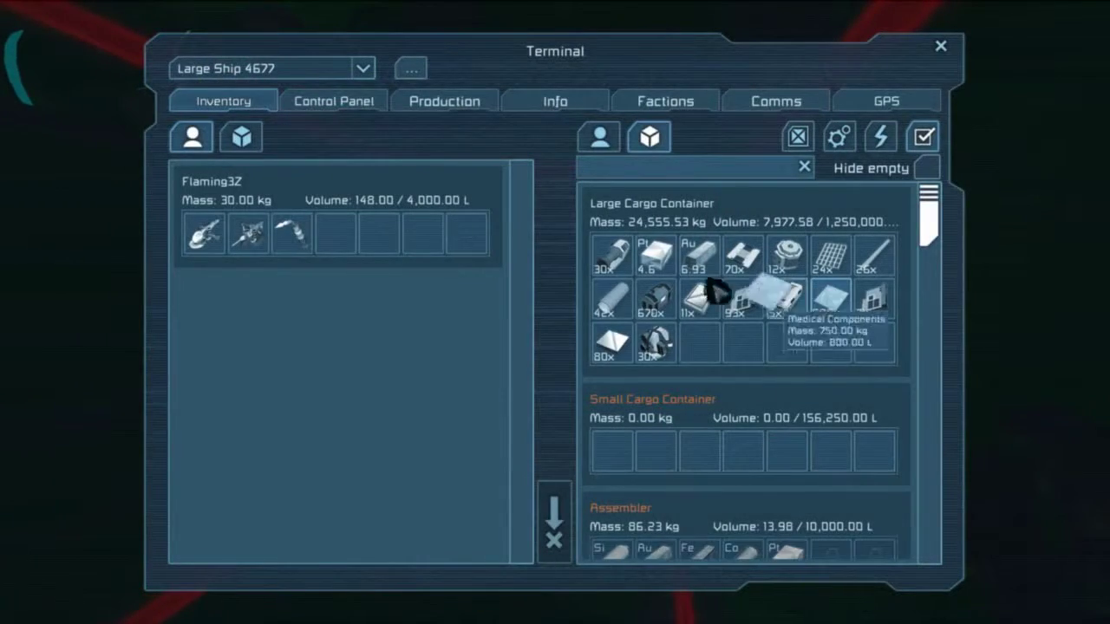
left_click_drag(334, 246, 335, 234)
key("Escape")
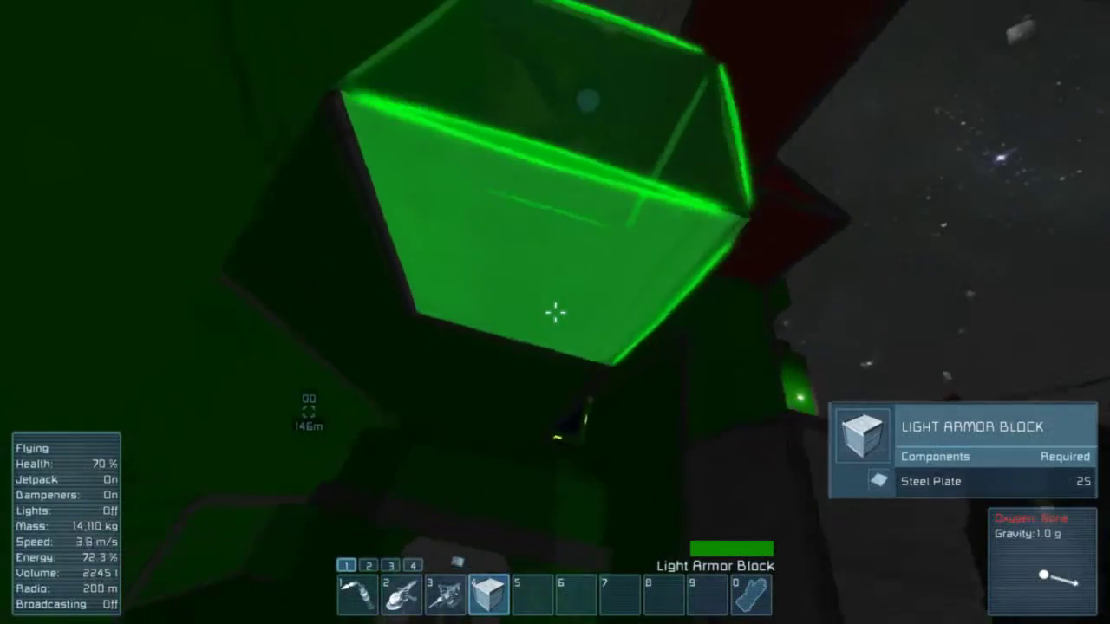
Place a series of light armor blocks on the ship, its truss and frame.
left_click(555, 312)
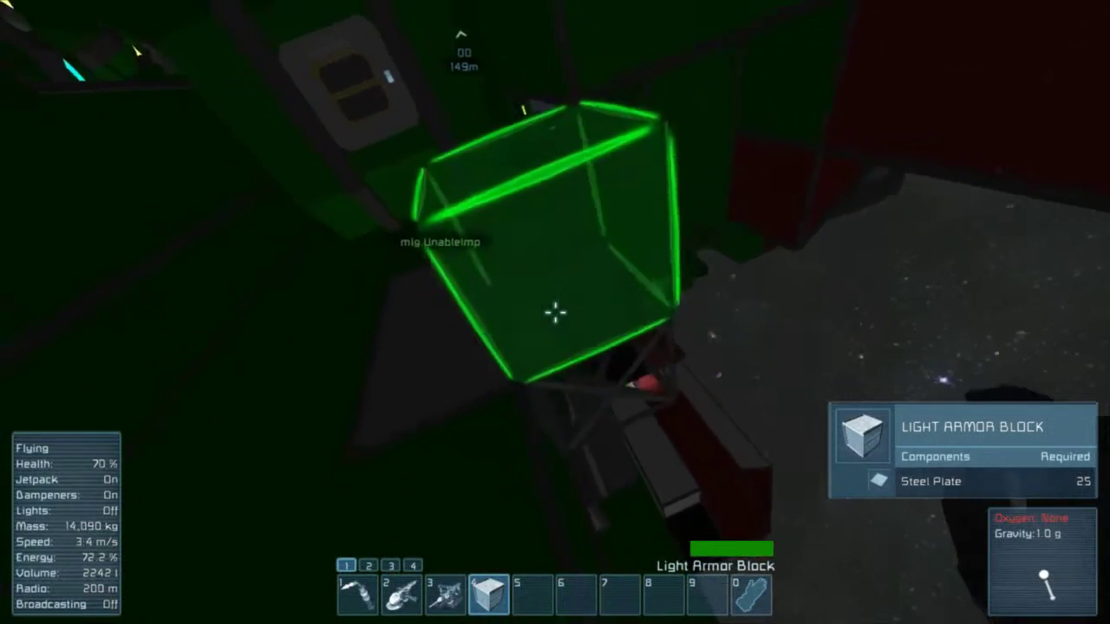
left_click(555, 312)
left_click(555, 312)
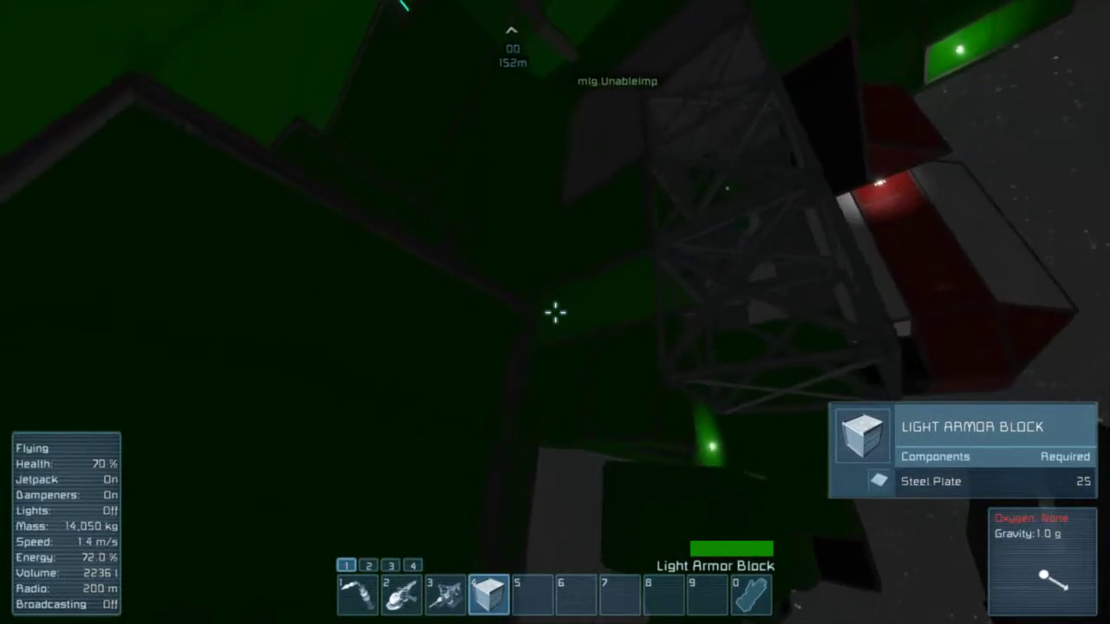
left_click(555, 312)
left_click(555, 312)
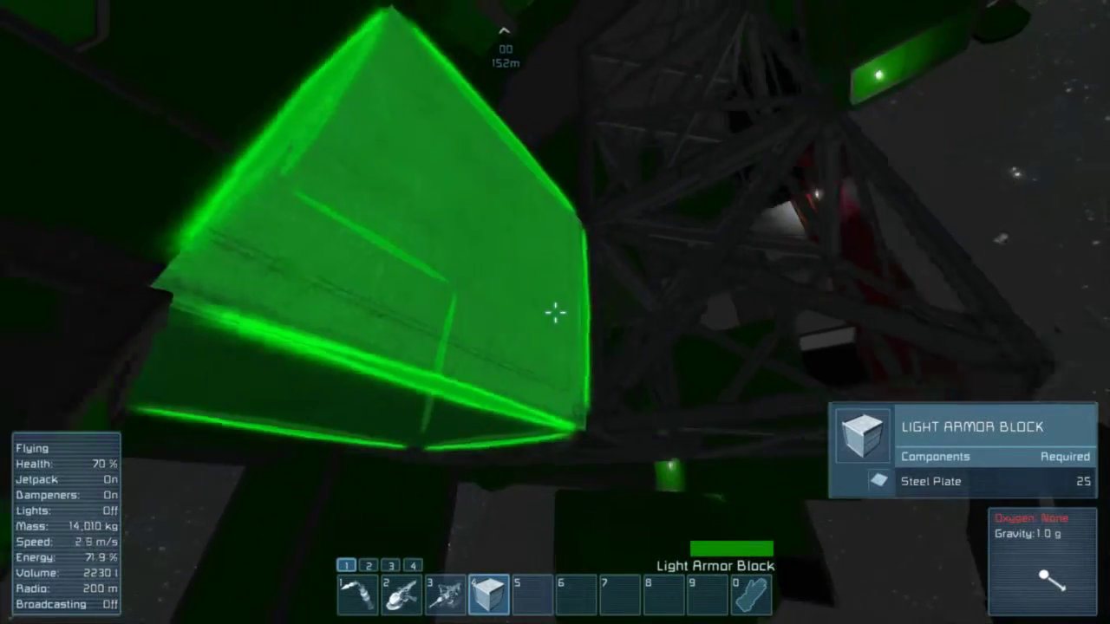
key("w")
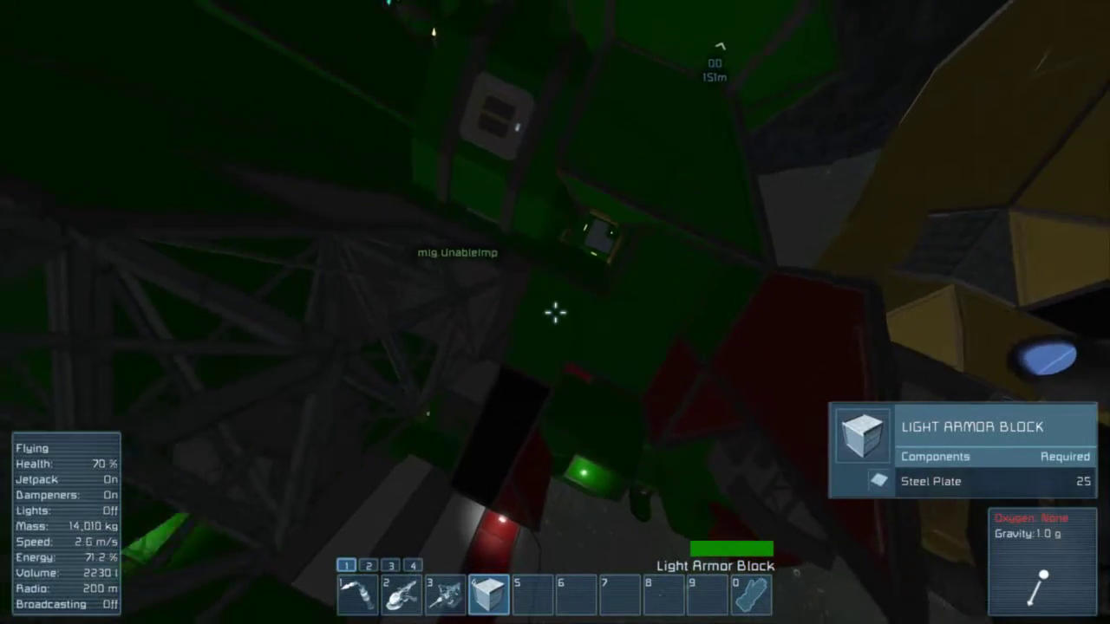
left_click(555, 312)
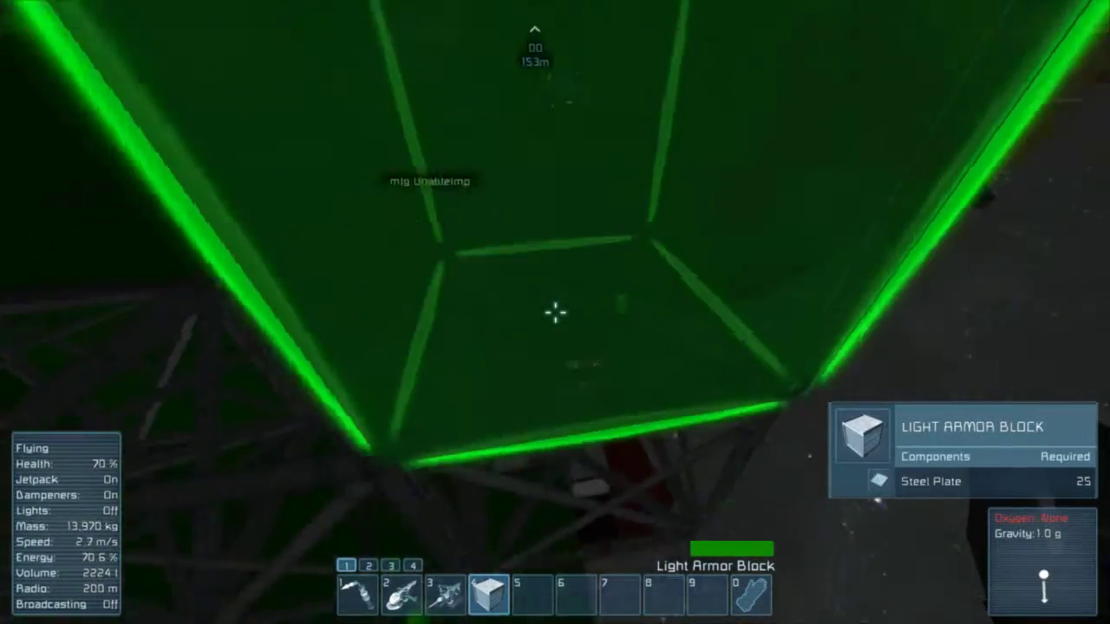
left_click(555, 312)
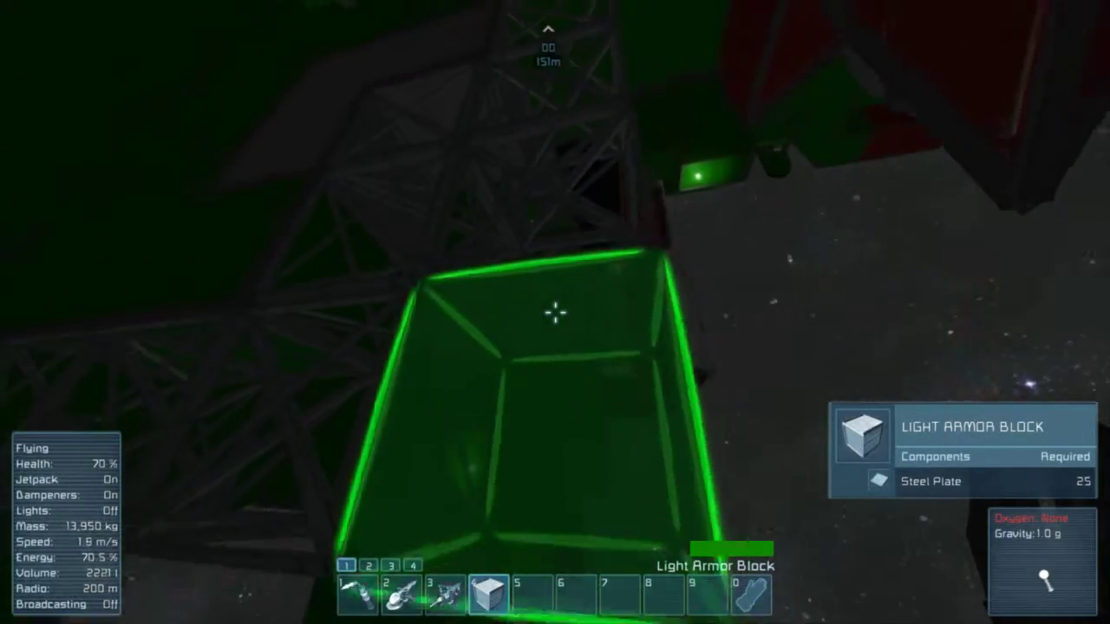
Check the toolbar, place more light armor blocks, and equip the welder.
key("g")
scroll(495, 454, "down", 7)
scroll(528, 396, "up", 4)
scroll(473, 408, "up", 3)
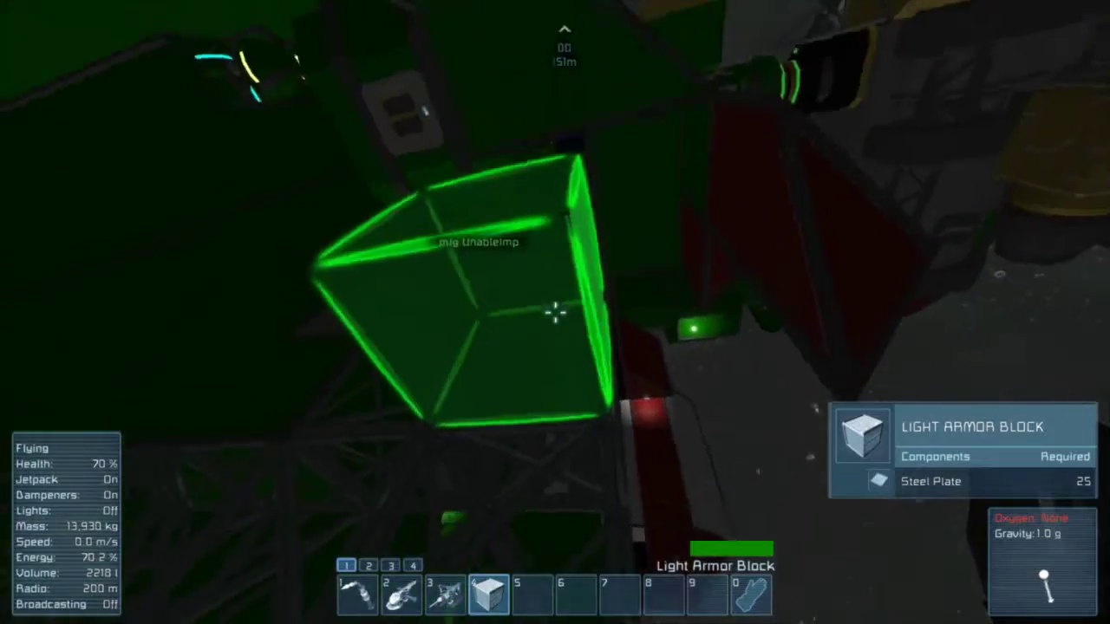
left_click(555, 312)
left_click(555, 312)
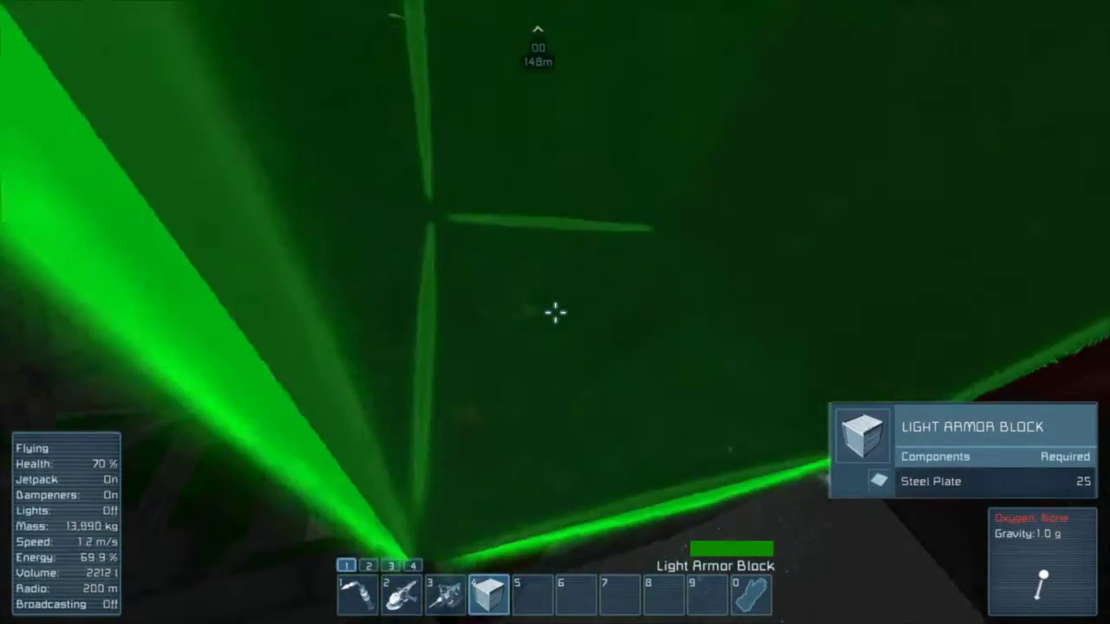
key("g")
key("Escape")
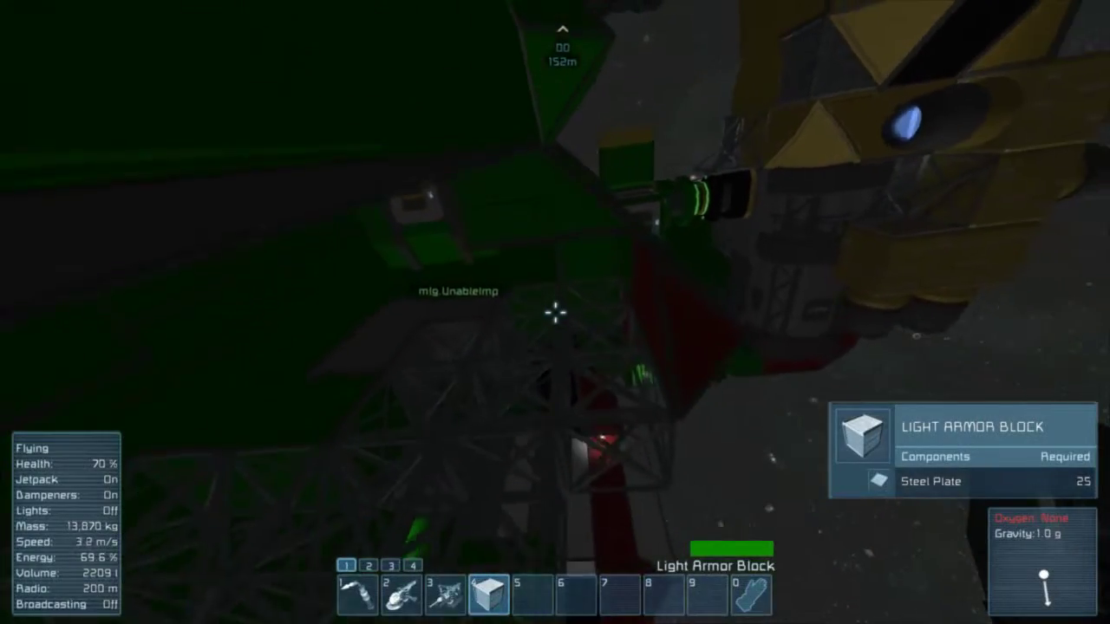
key("g")
key("Escape")
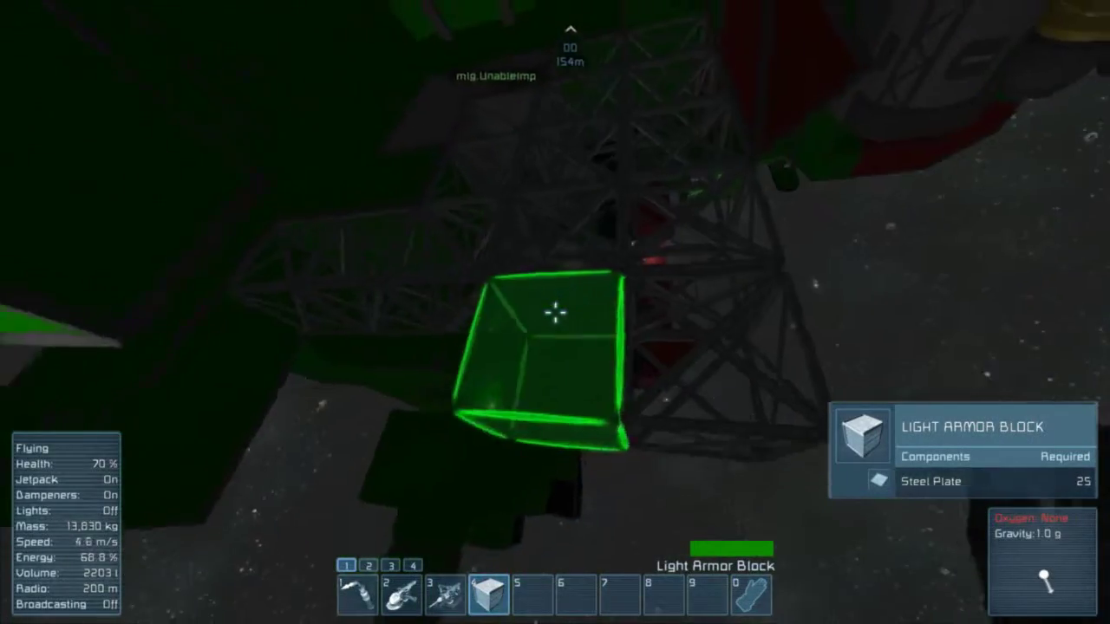
left_click(555, 312)
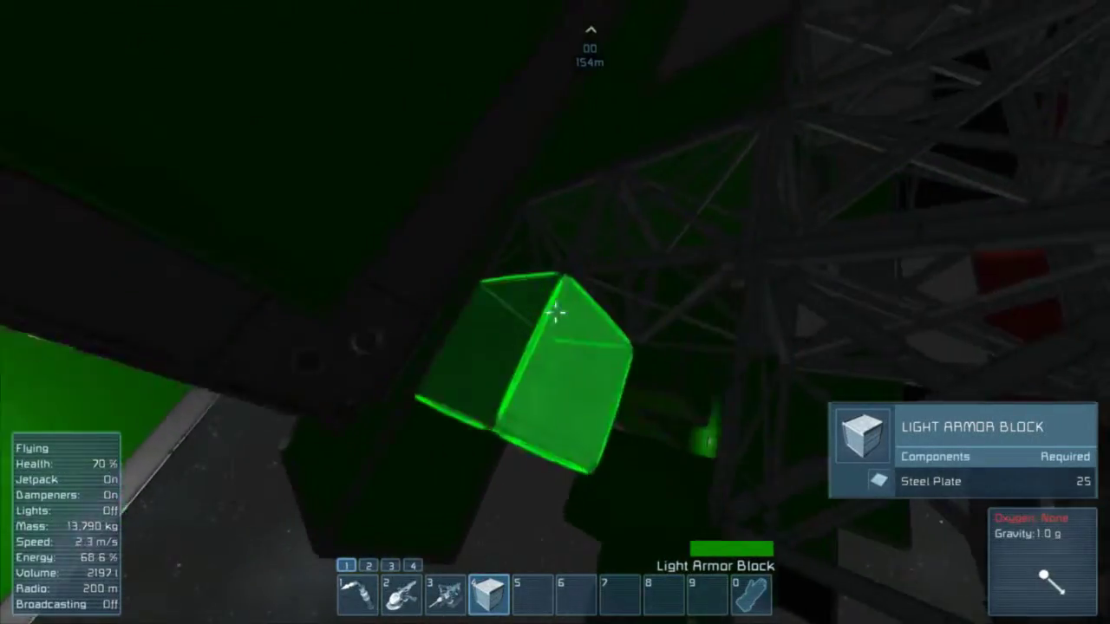
left_click(555, 312)
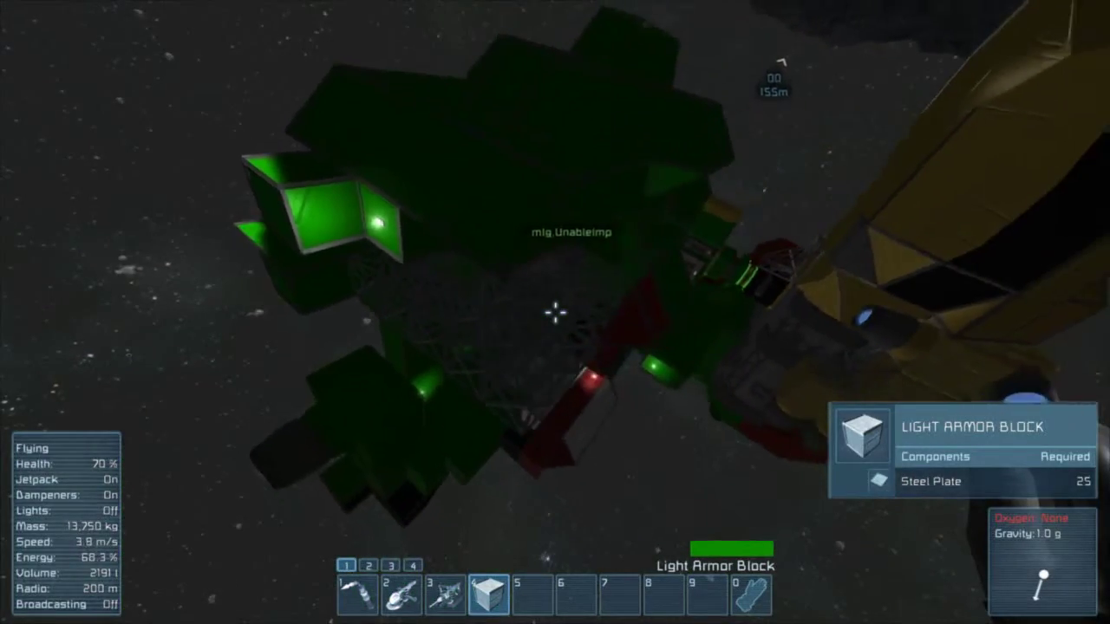
key("1")
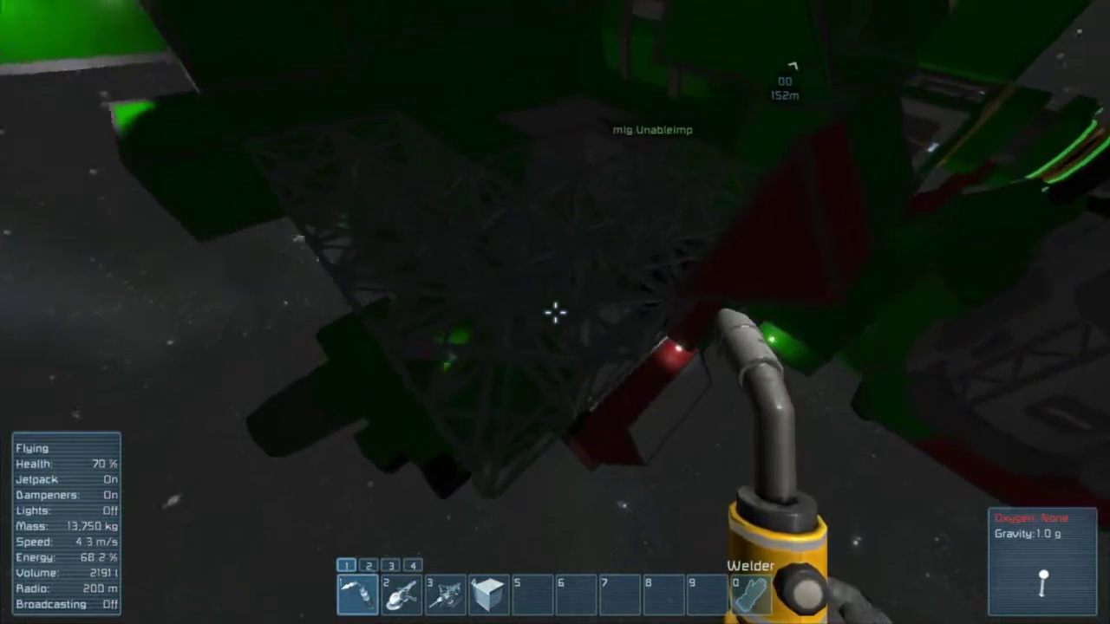
Land on the ship and weld the new armor block frames to full integrity.
key("x")
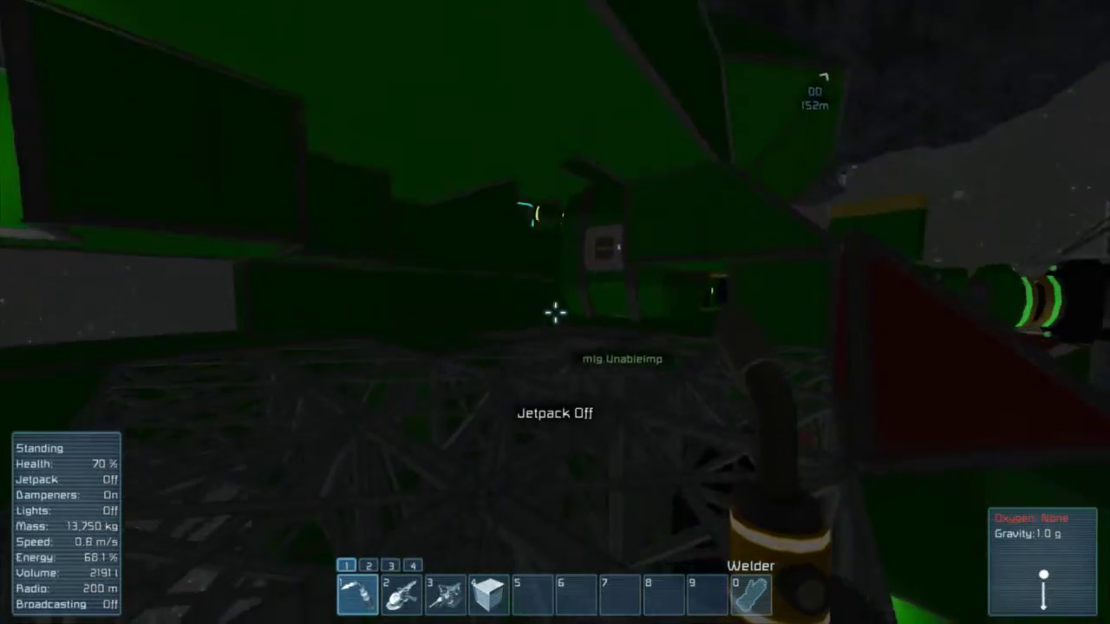
key("x")
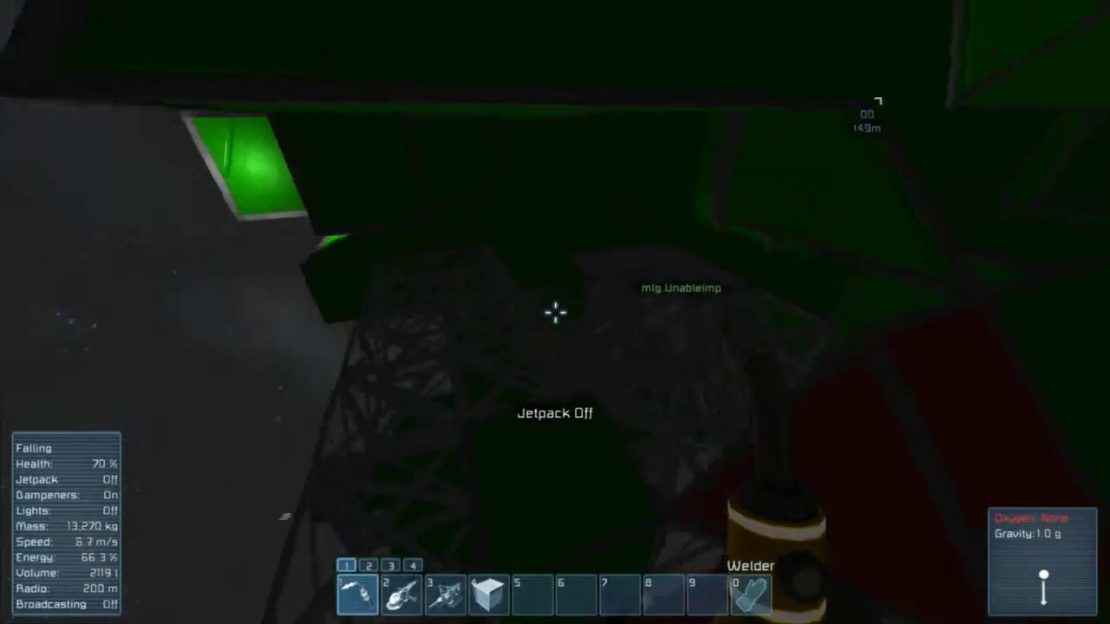
left_click(555, 312)
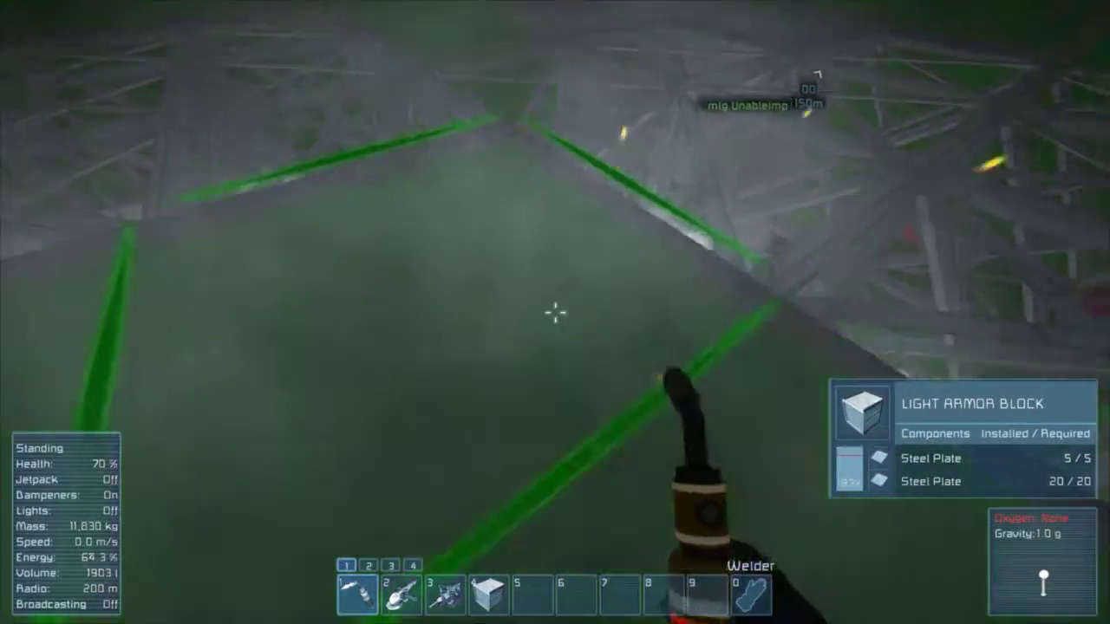
left_click(555, 312)
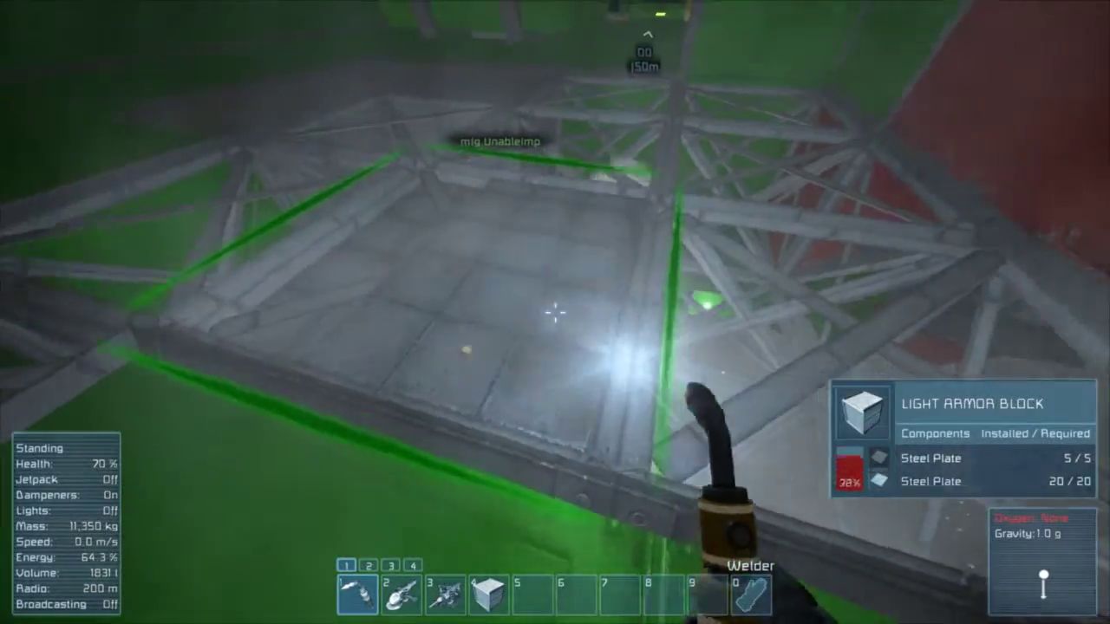
left_click(555, 312)
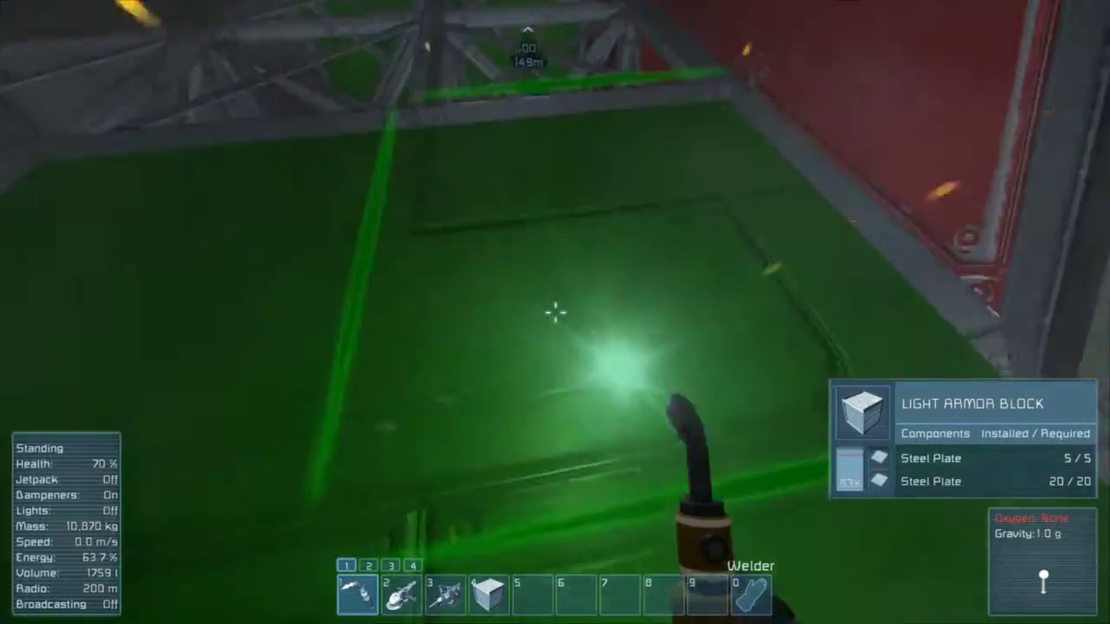
left_click(555, 313)
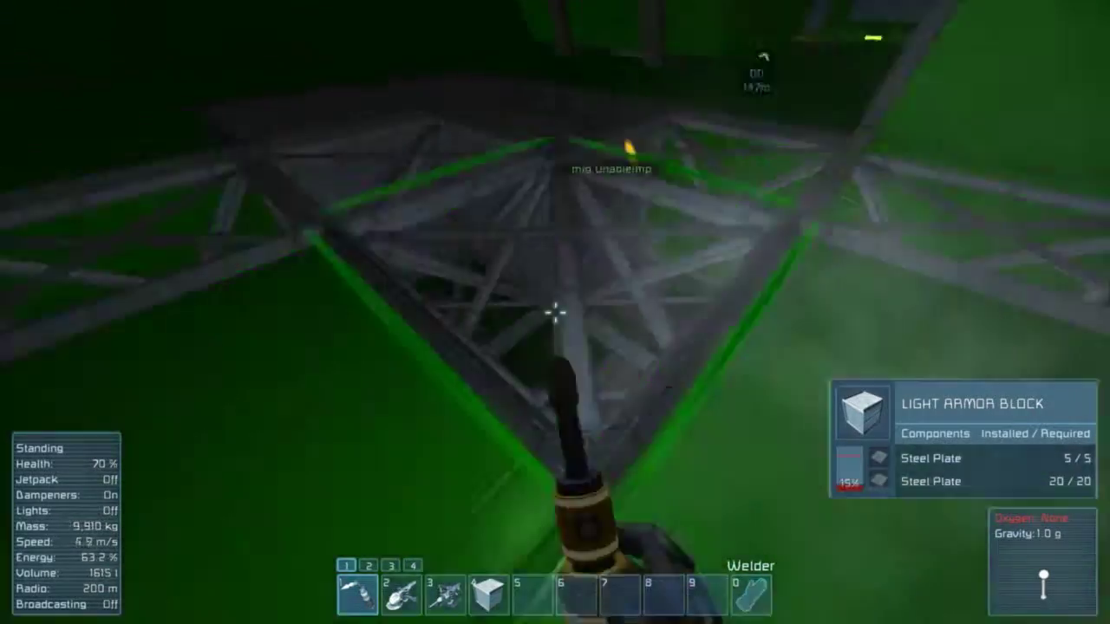
left_click(555, 312)
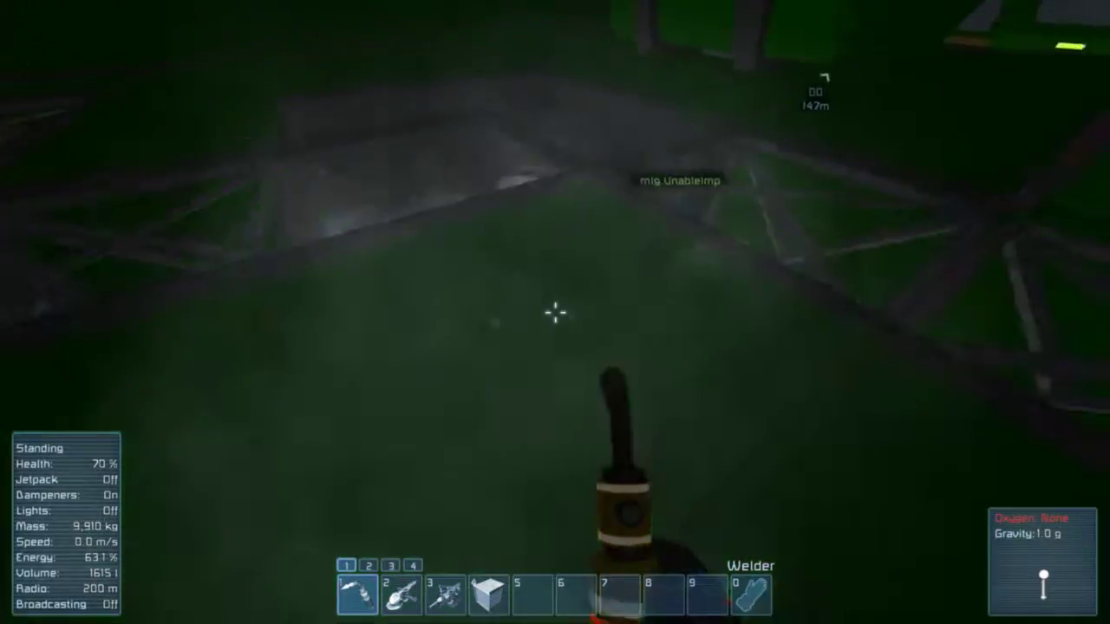
left_click(555, 312)
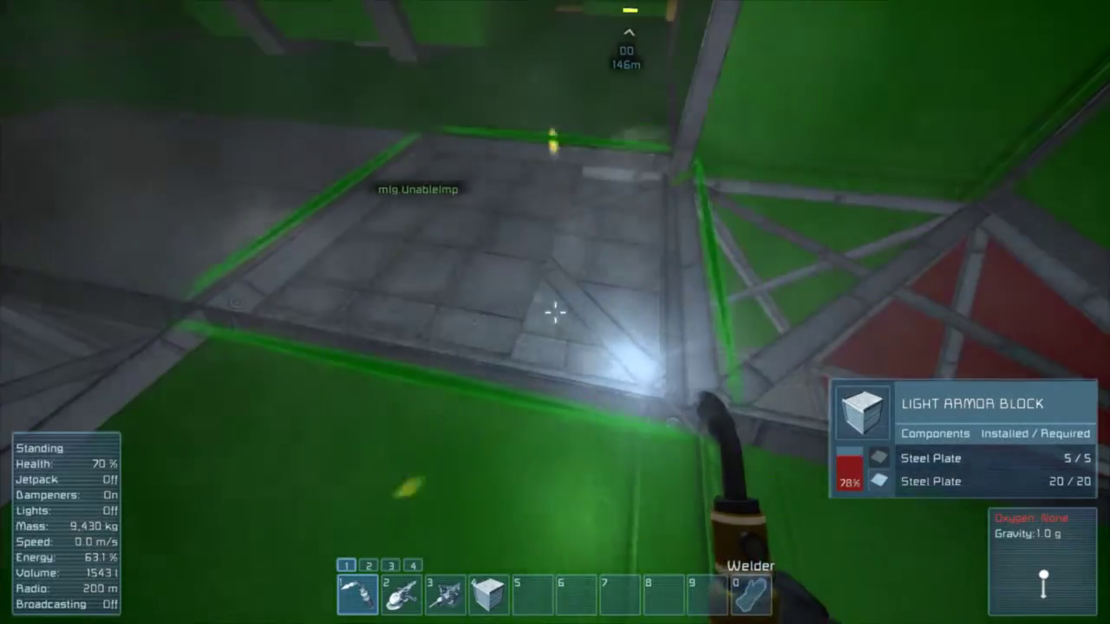
left_click(555, 312)
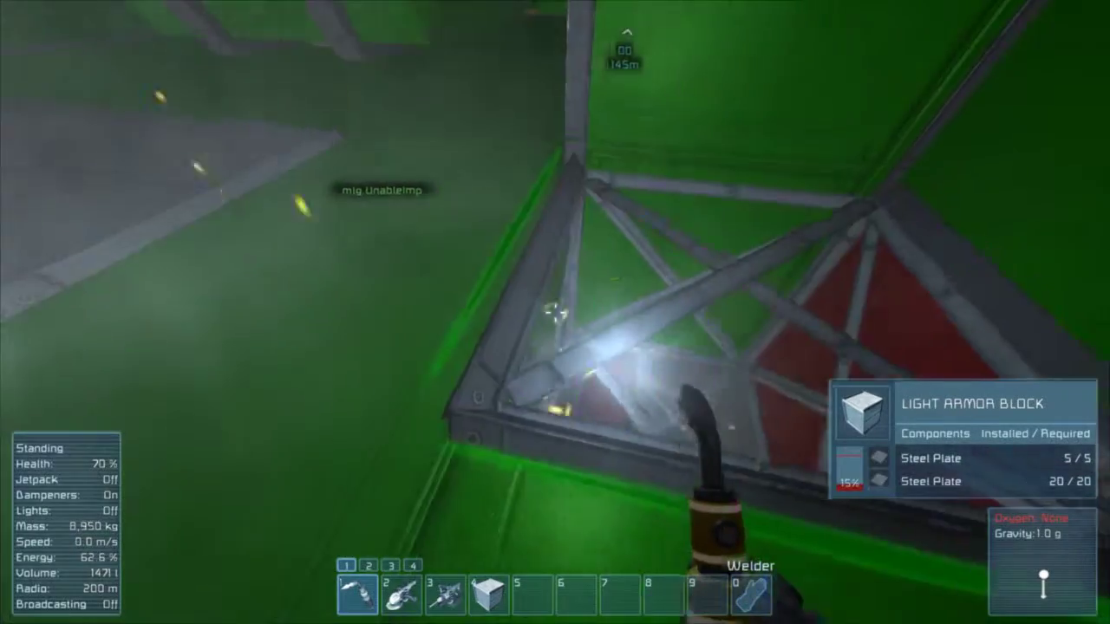
left_click(554, 312)
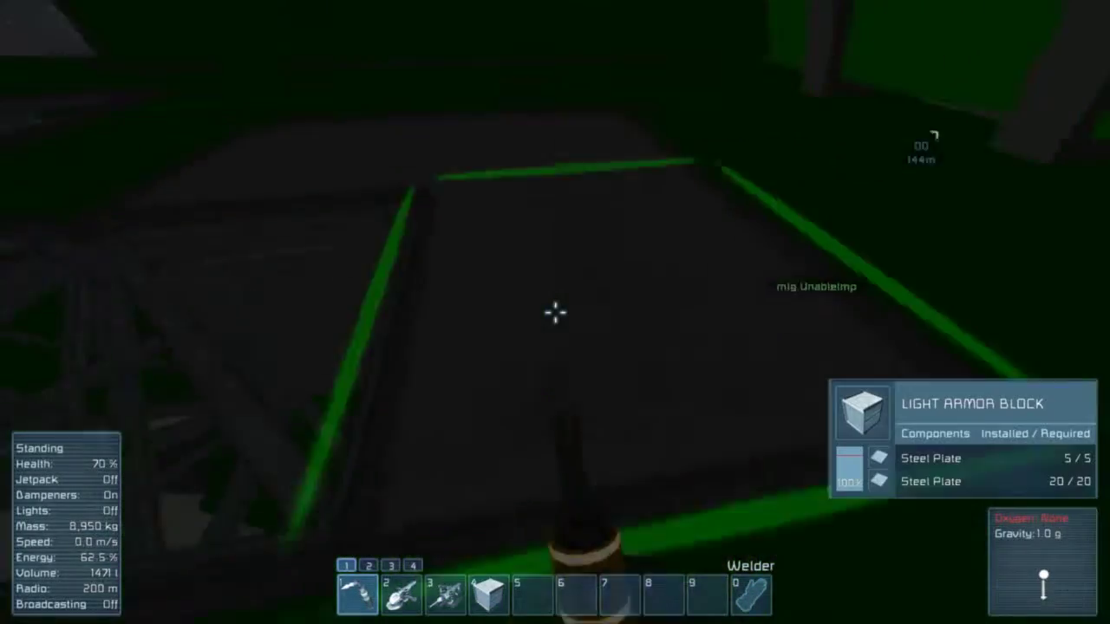
left_click(555, 312)
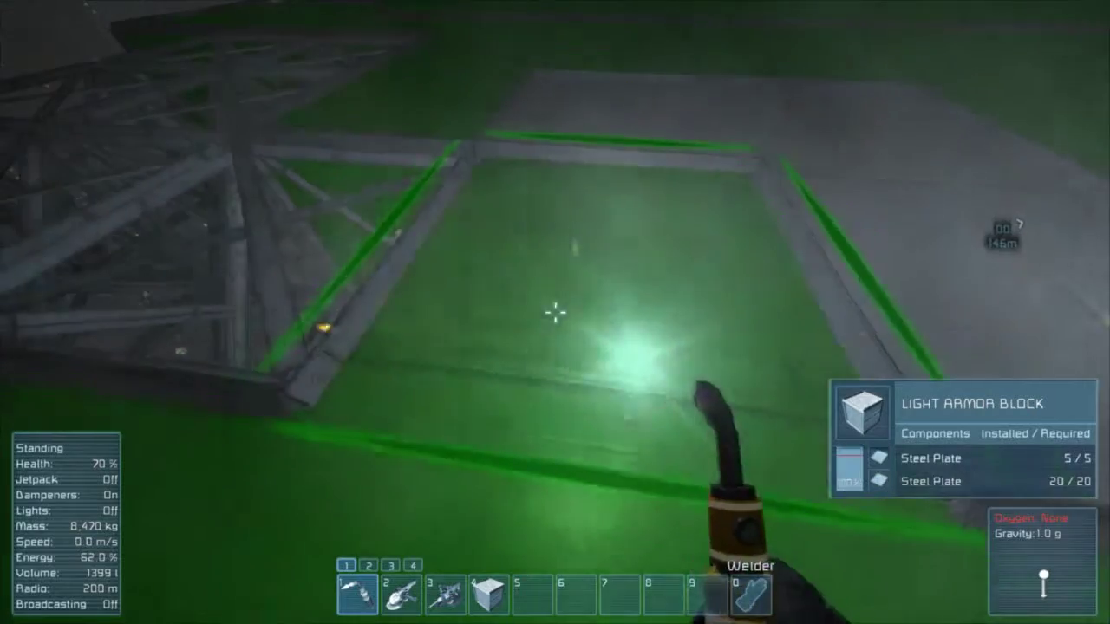
left_click(555, 312)
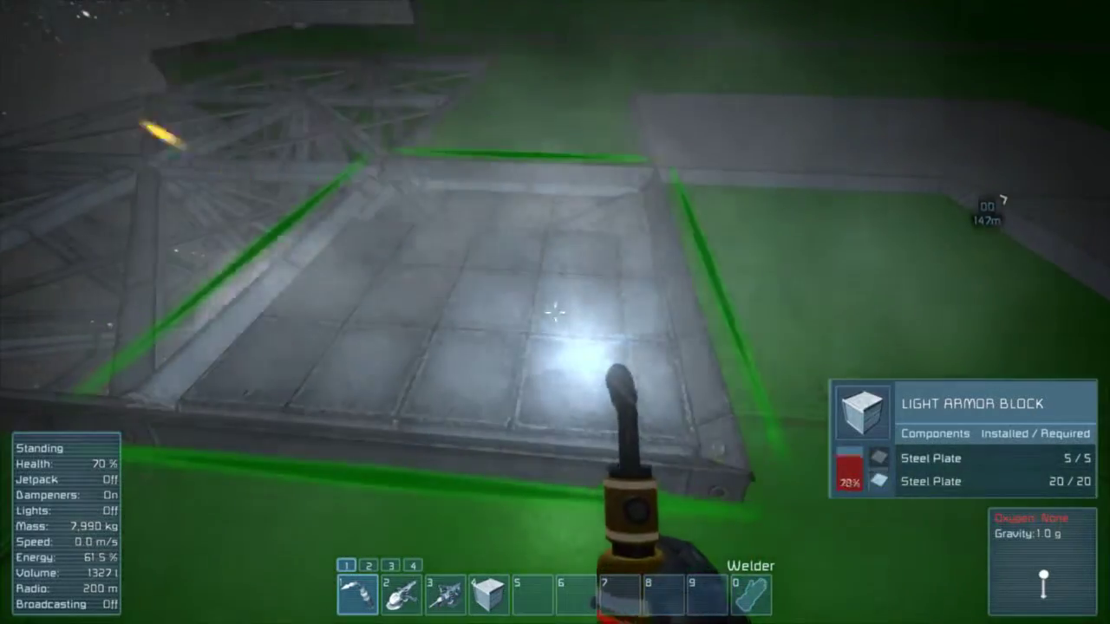
Move to the next part of the ship and weld its light armor block frames.
key("w")
key("4")
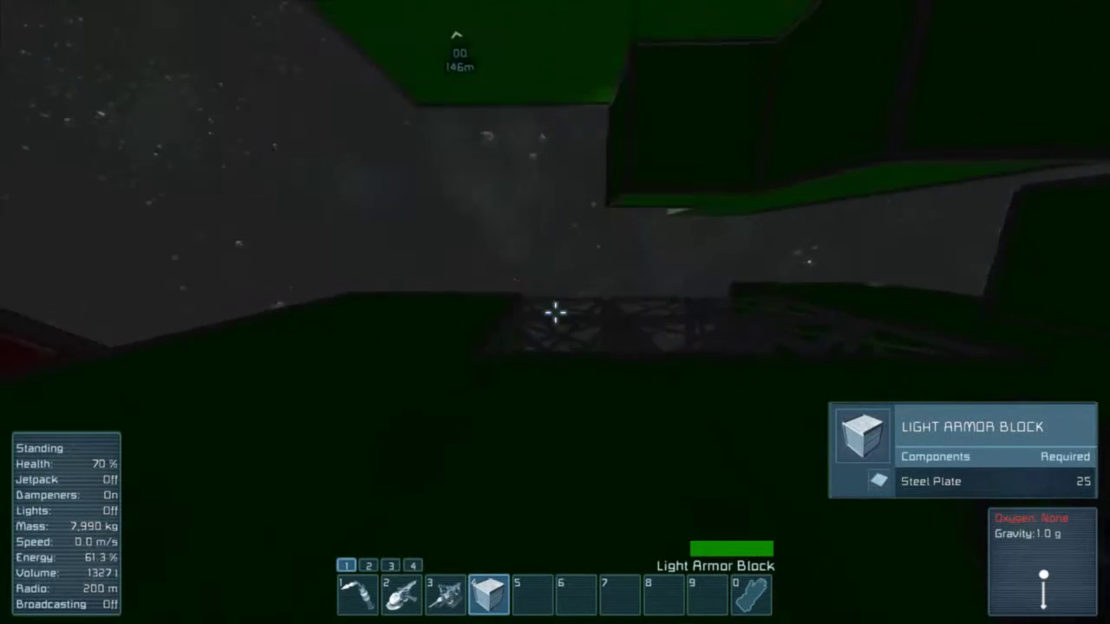
left_click(555, 312)
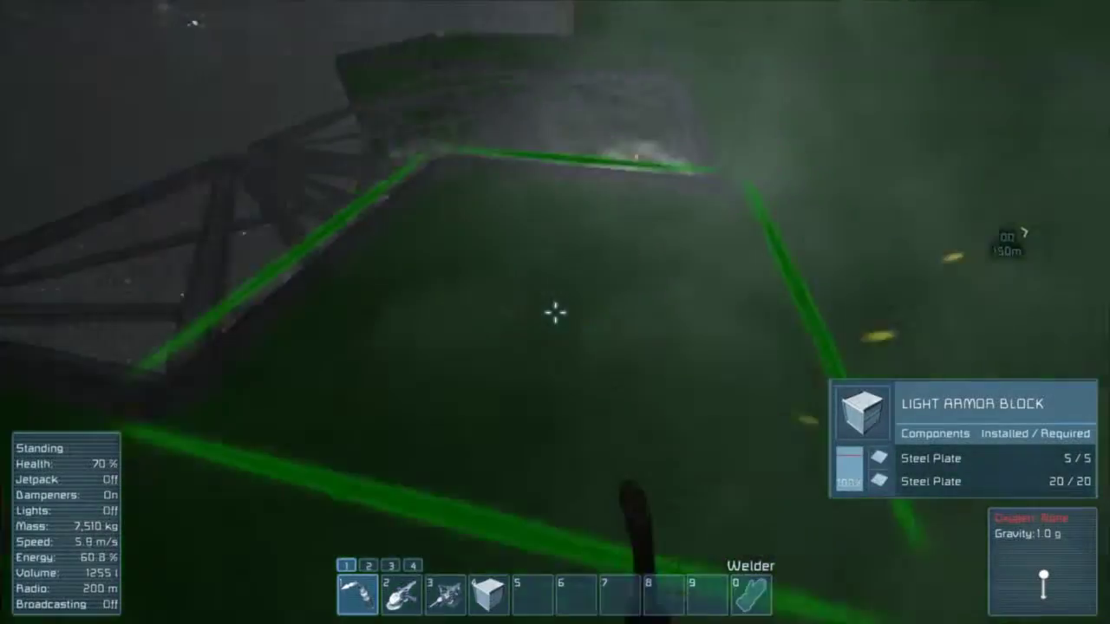
left_click(555, 312)
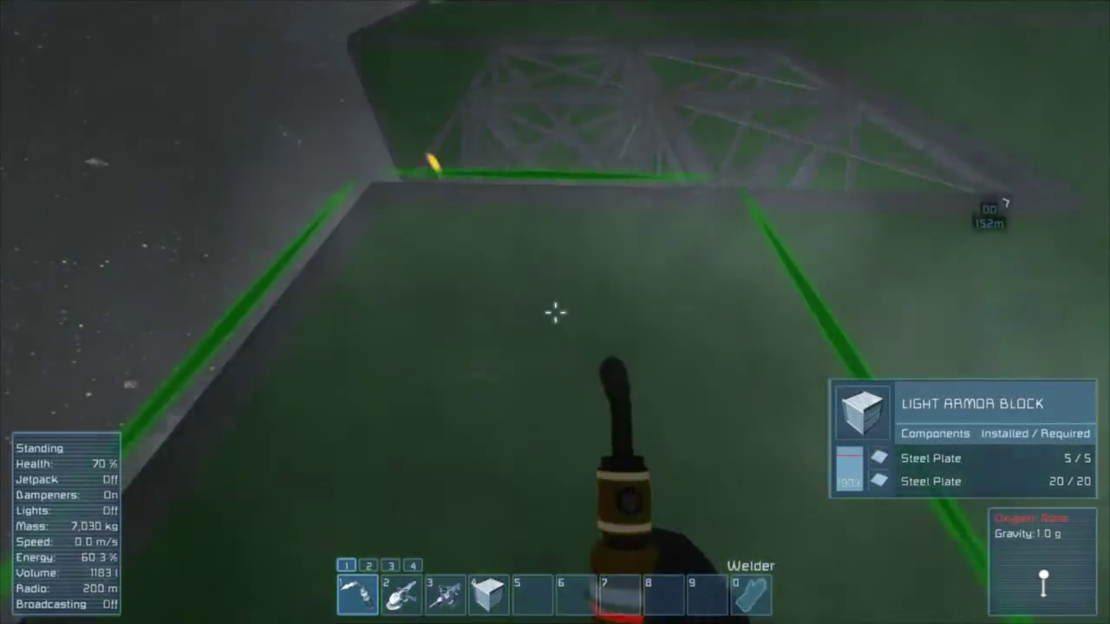
left_click(554, 312)
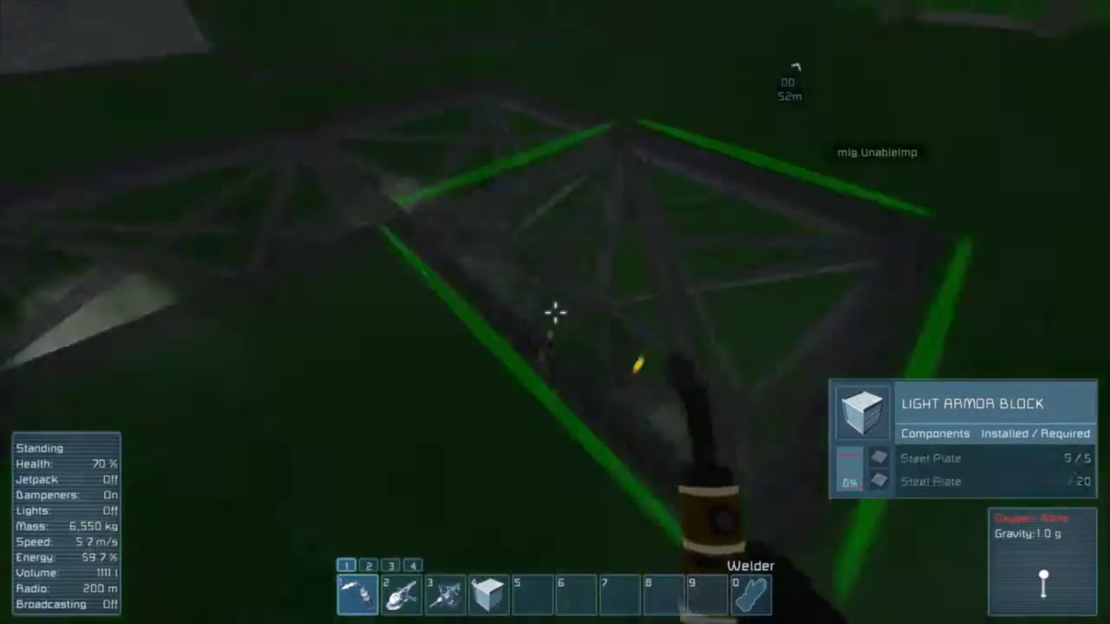
left_click(555, 312)
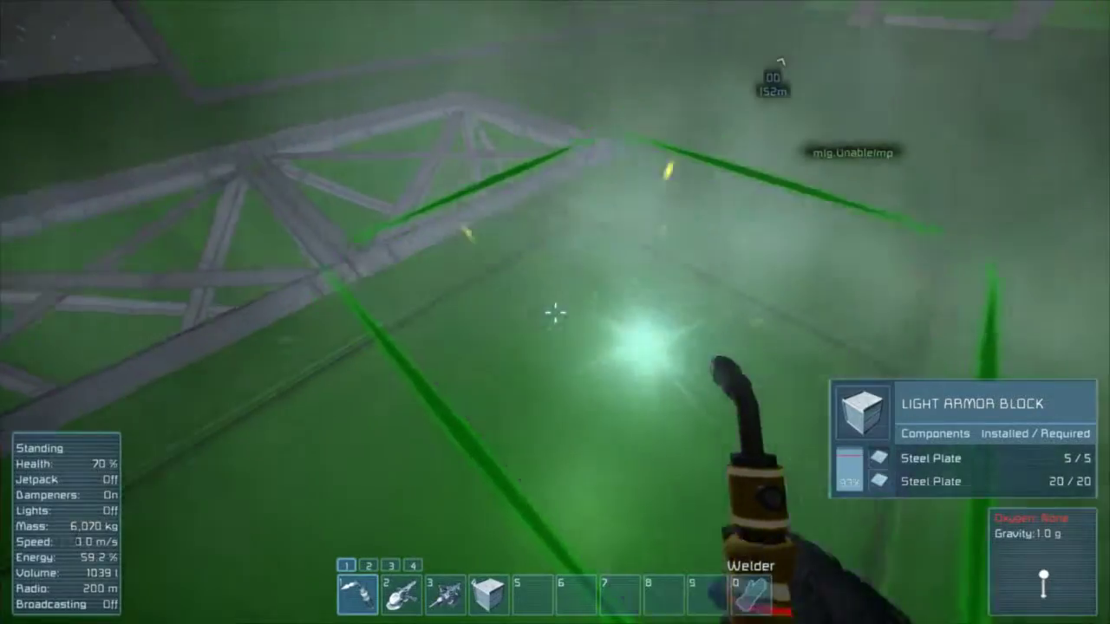
left_click(555, 313)
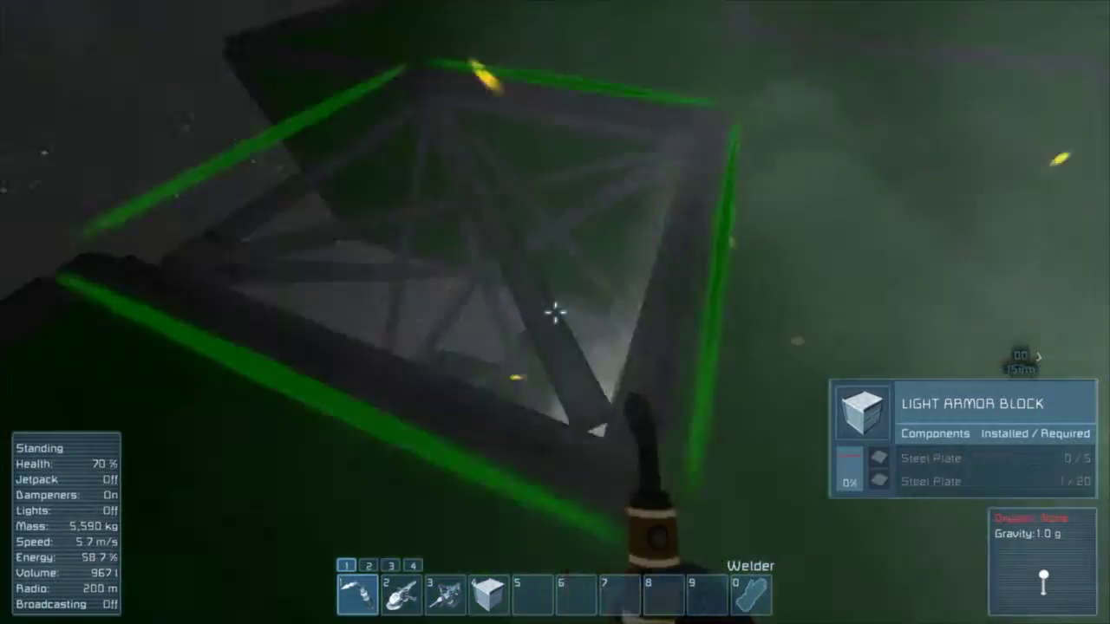
left_click(555, 312)
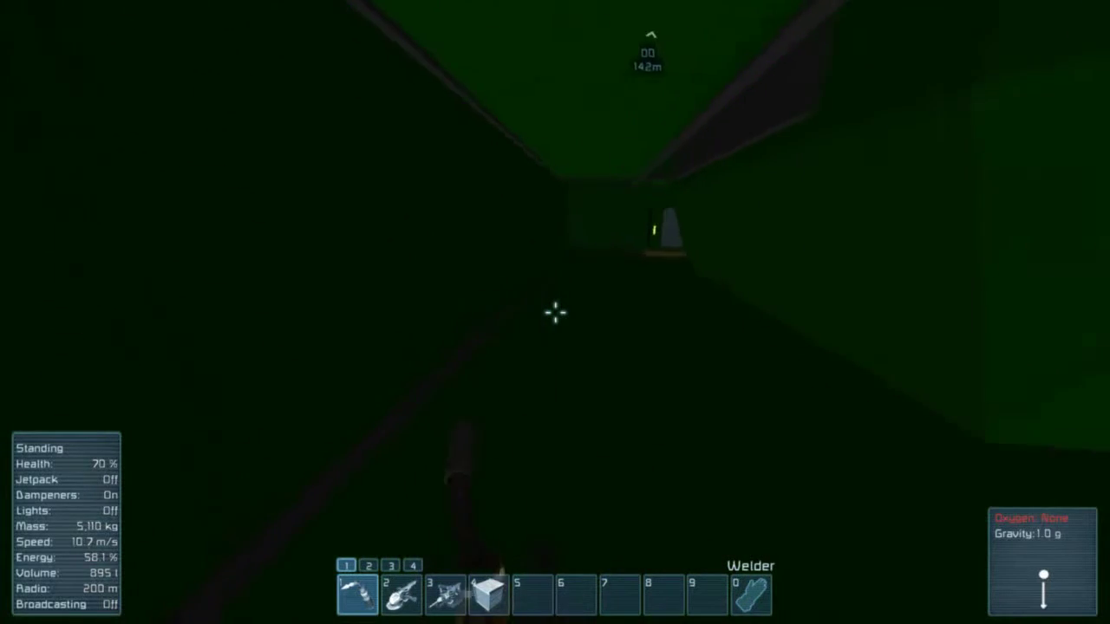
Grind down the armor blocks in the wall and on the floor.
key("2")
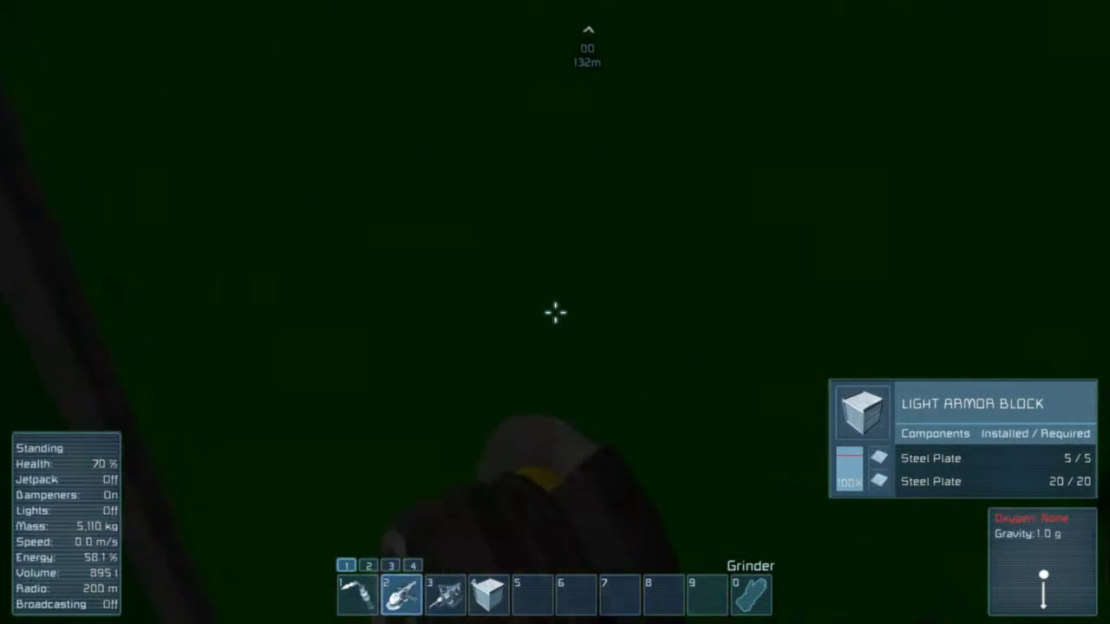
left_click(555, 313)
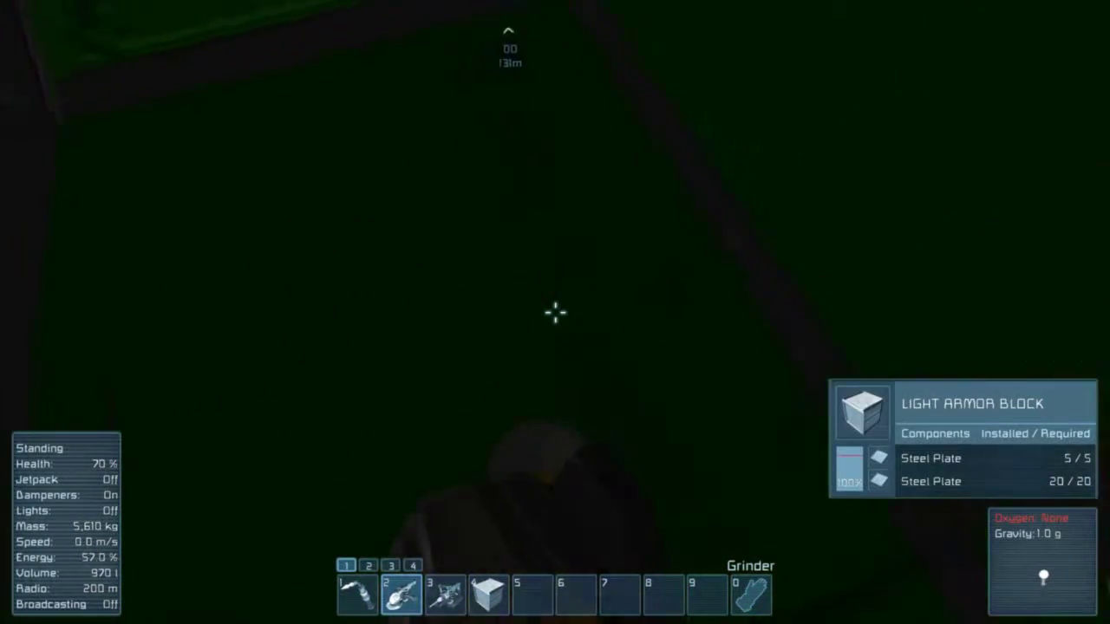
left_click(555, 312)
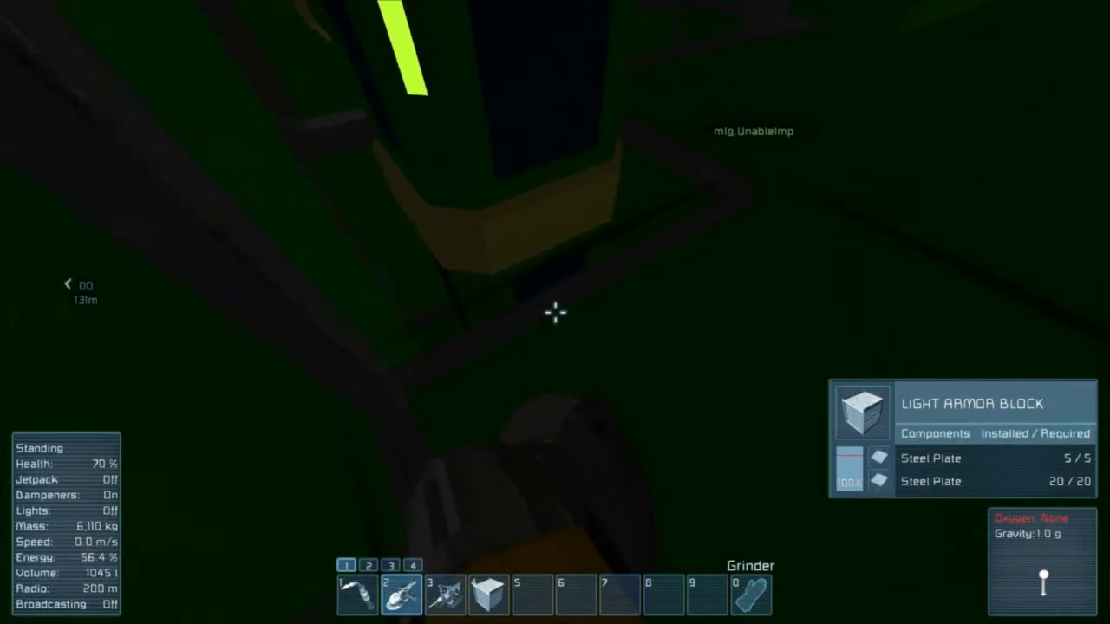
left_click(555, 312)
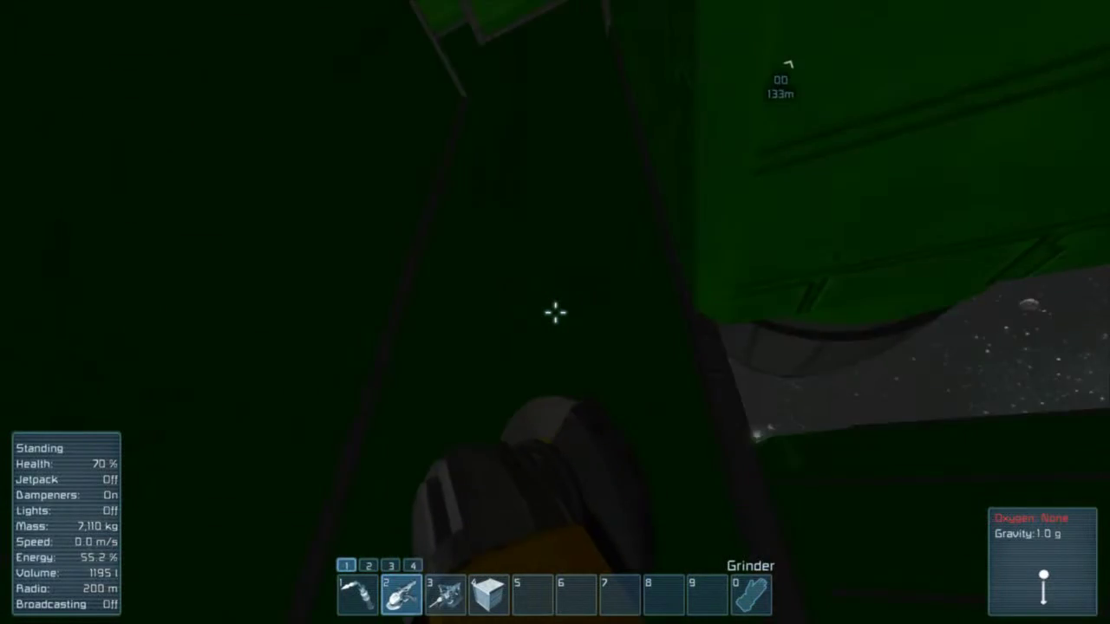
Drop down, jetpack over to the green hull, land, and grind the overhead armor block.
key("w")
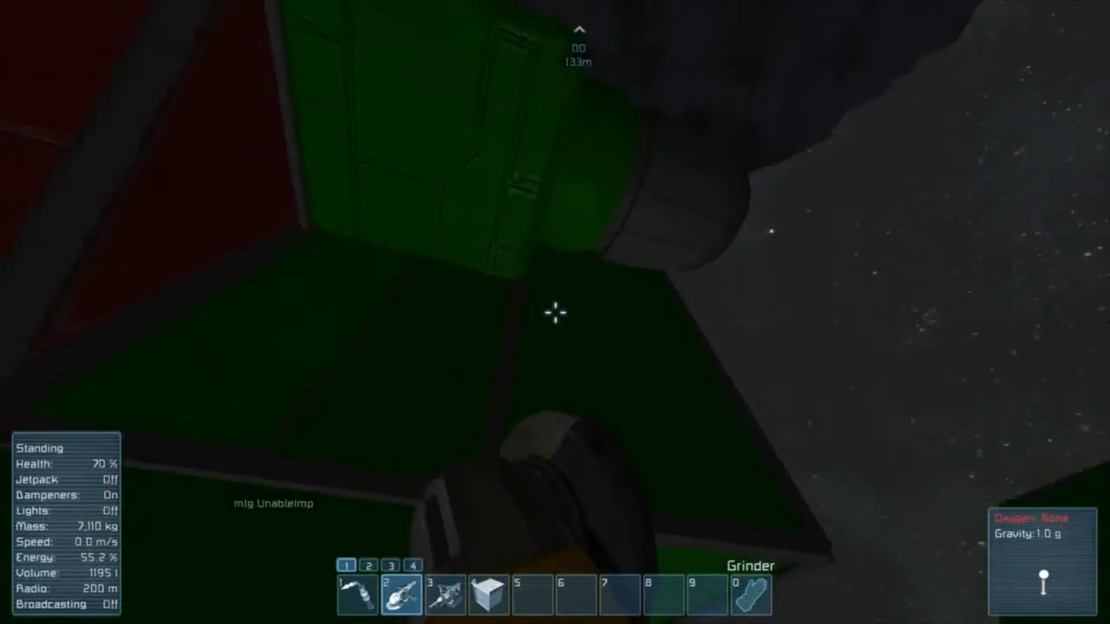
key("x")
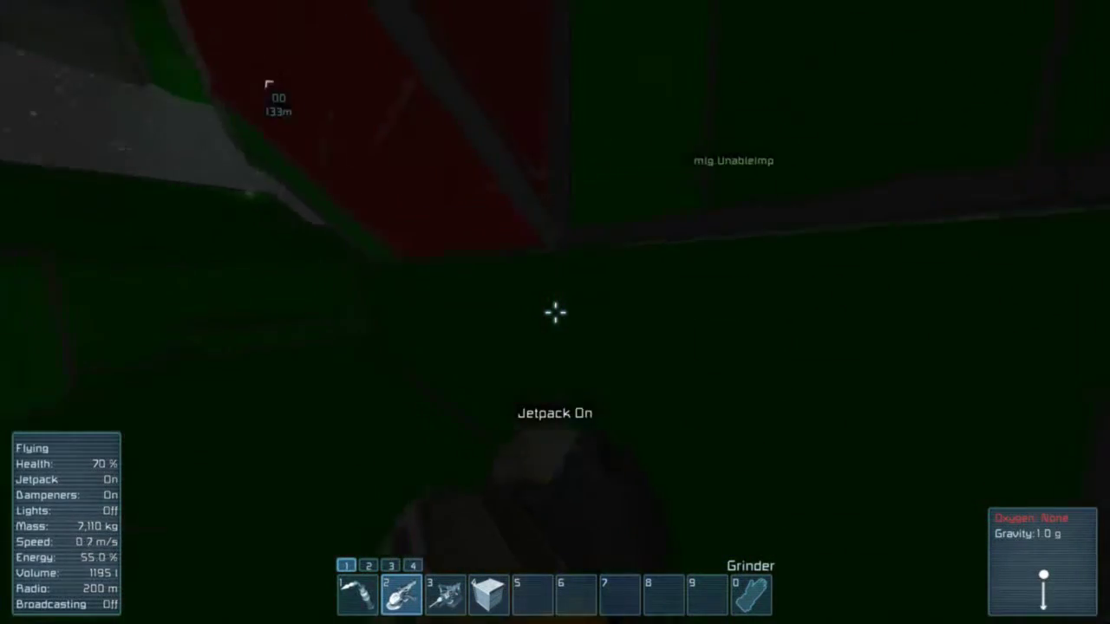
key("w")
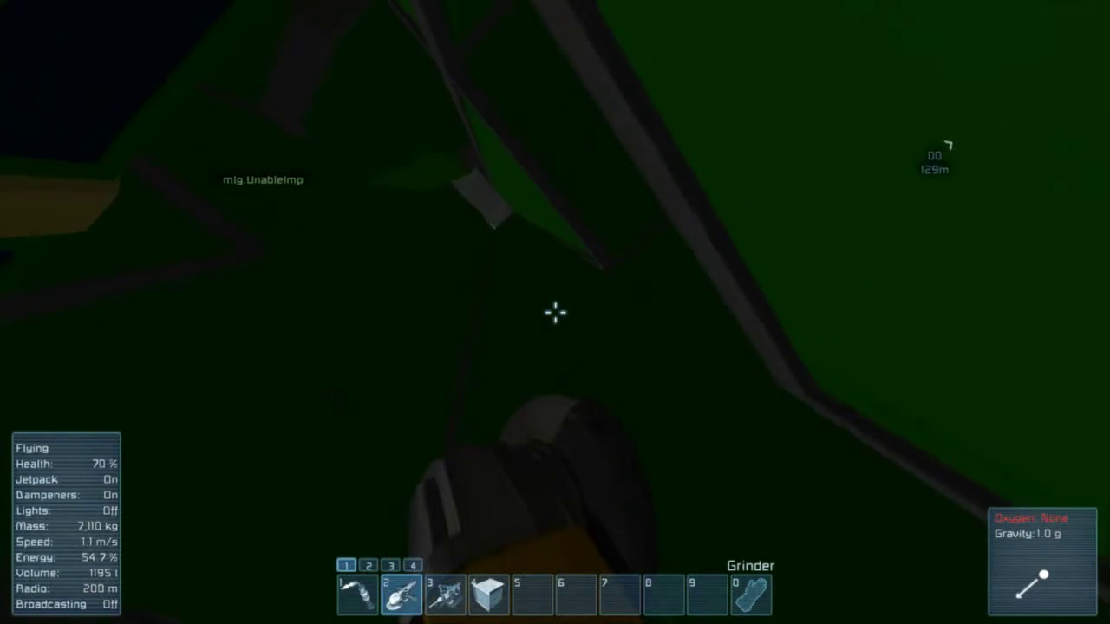
key("x")
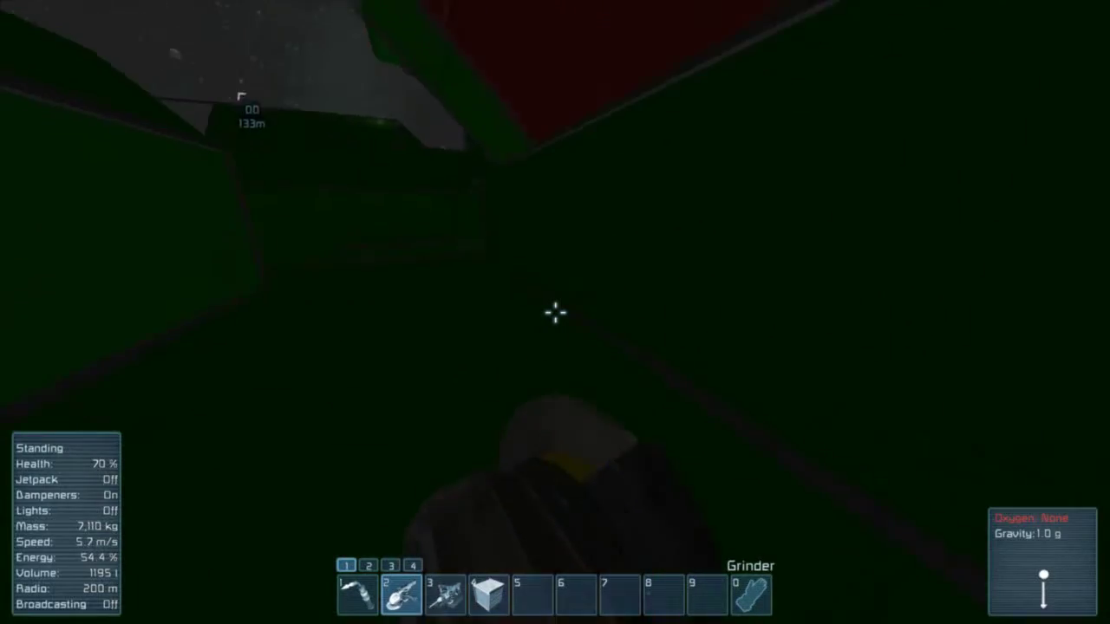
left_click(555, 312)
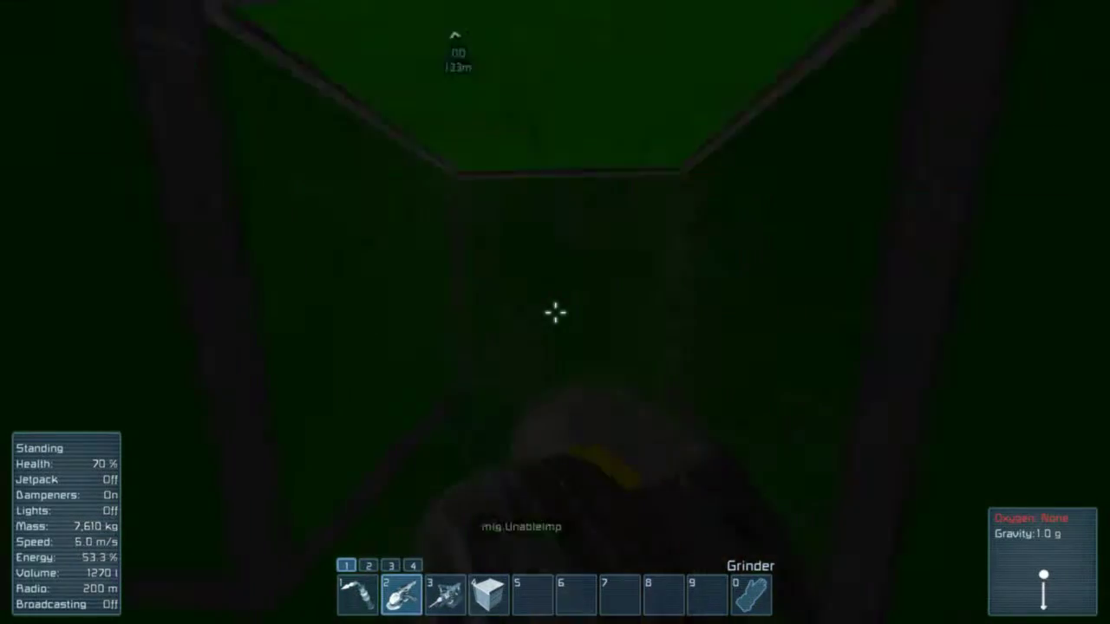
left_click(555, 312)
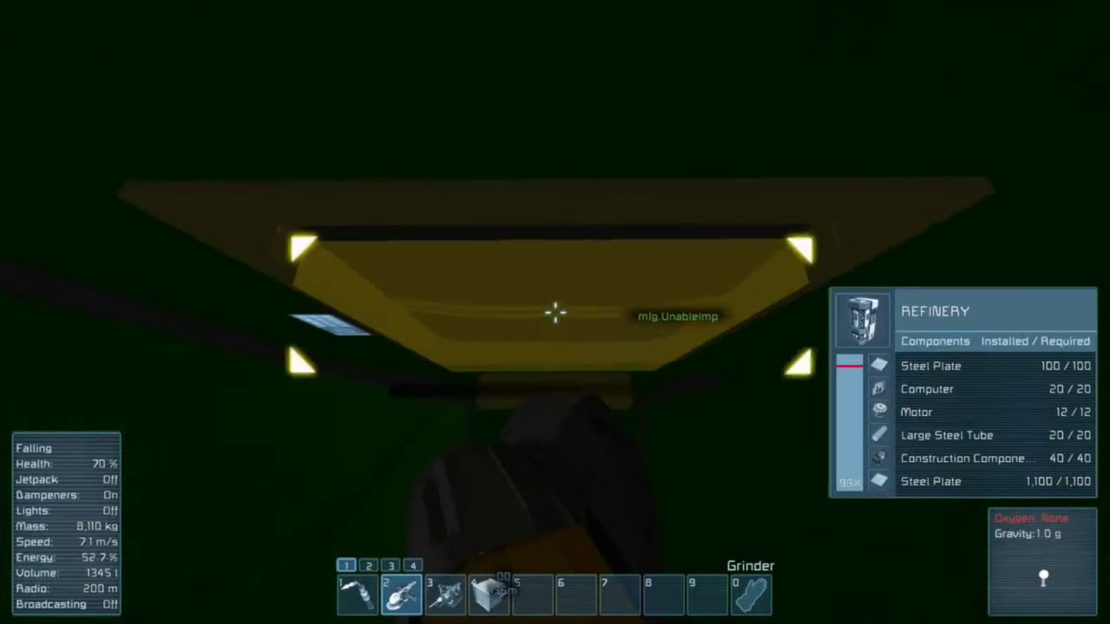
Fly into position, place a light armor block, and weld it.
key("x")
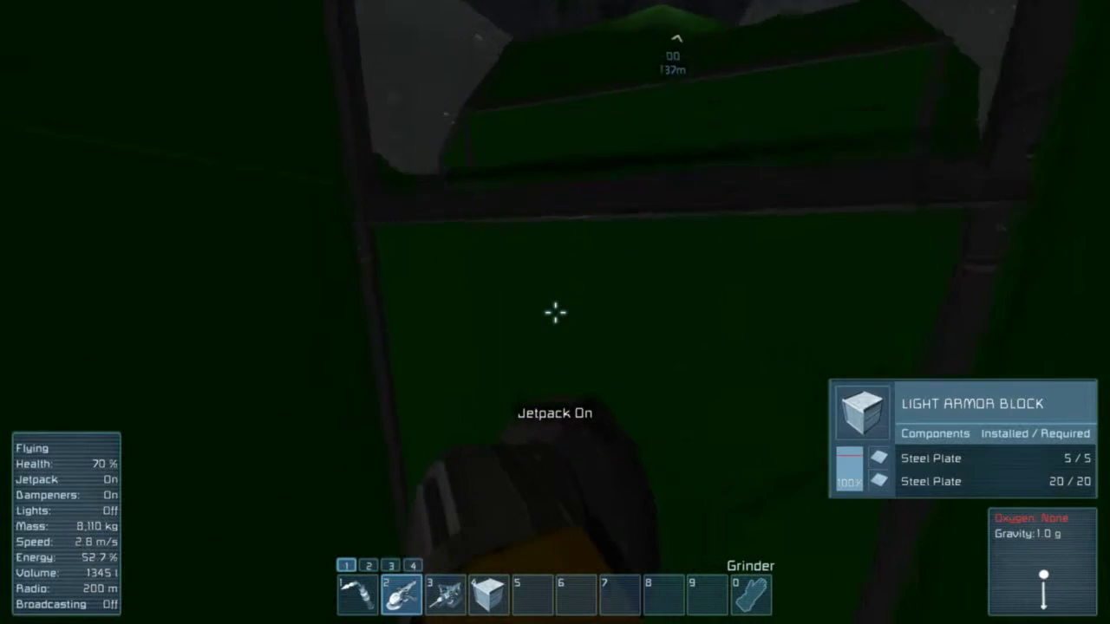
key("4")
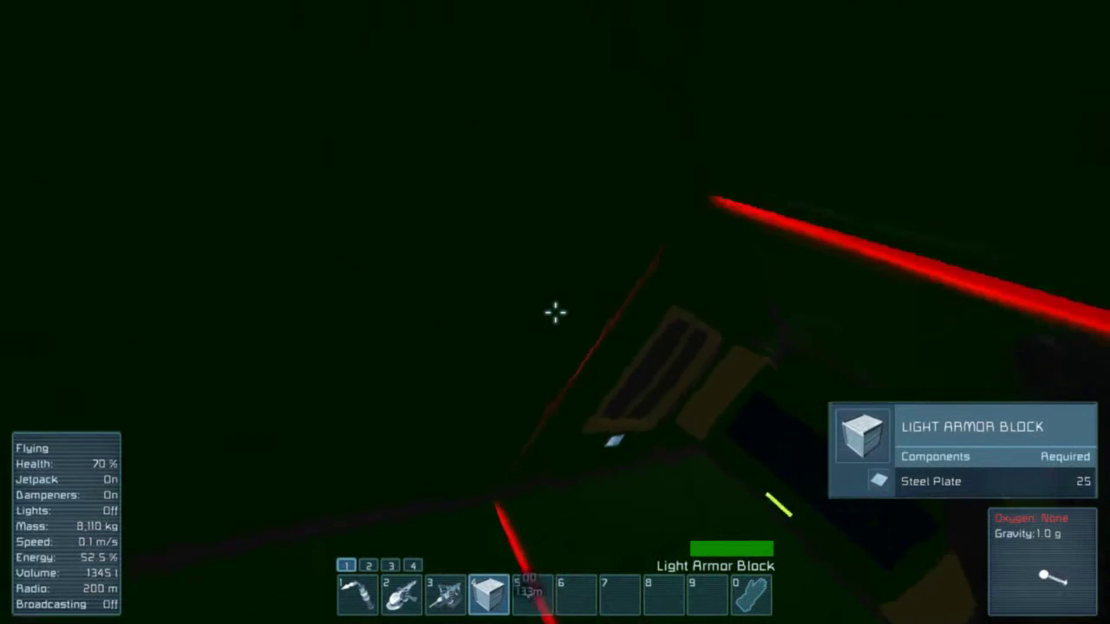
key("w")
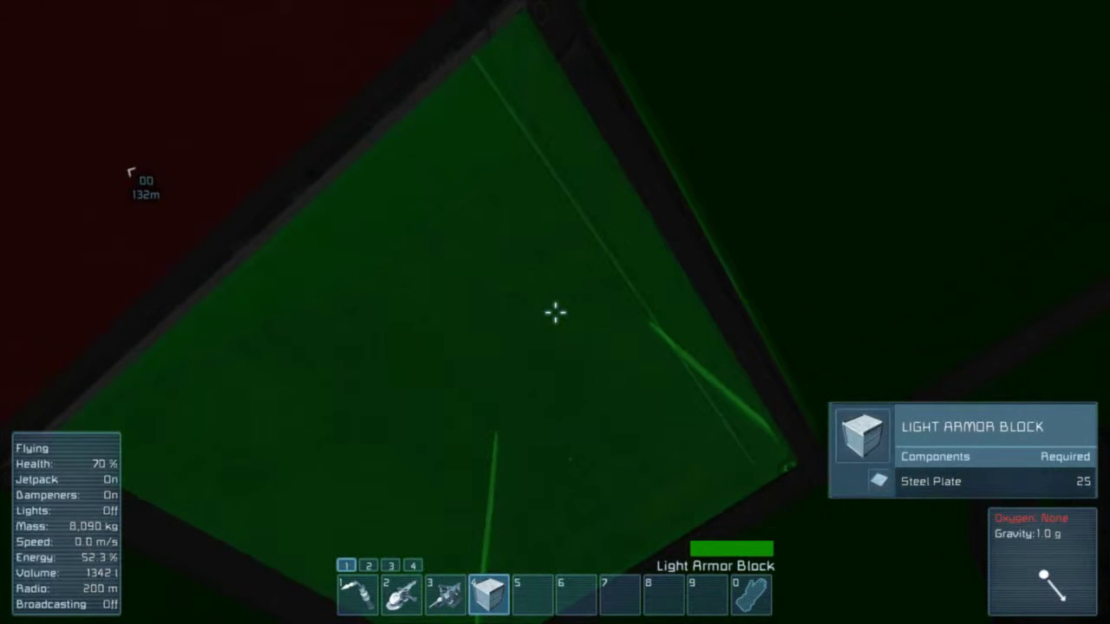
left_click(555, 312)
key("1")
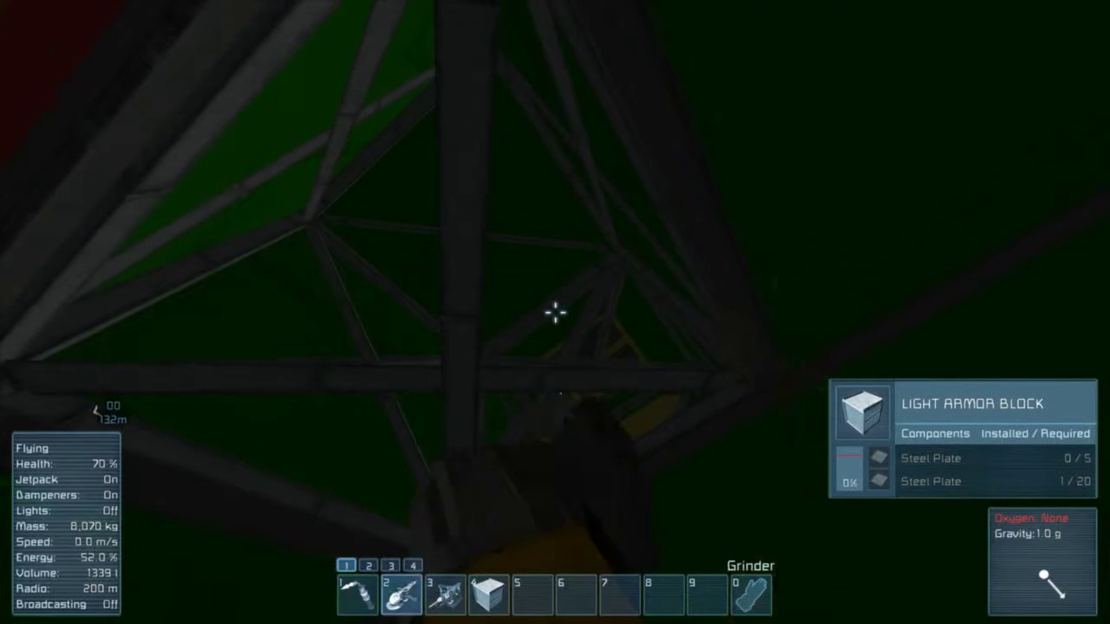
left_click(555, 312)
key("1")
left_click(555, 312)
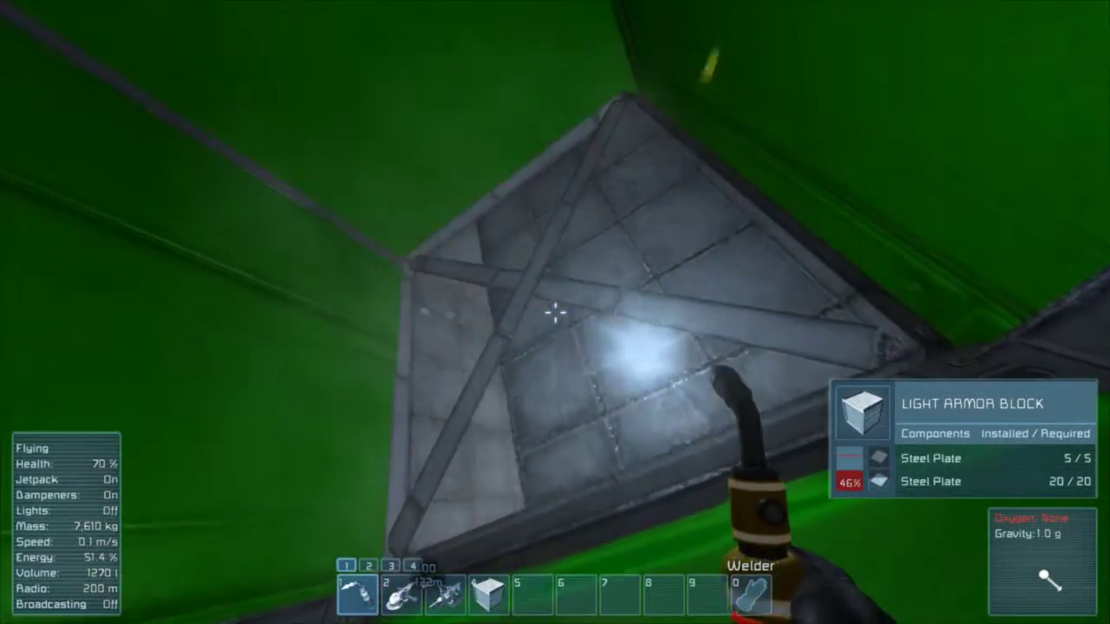
Place and weld a second armor block, then grind away the misplaced one.
key("4")
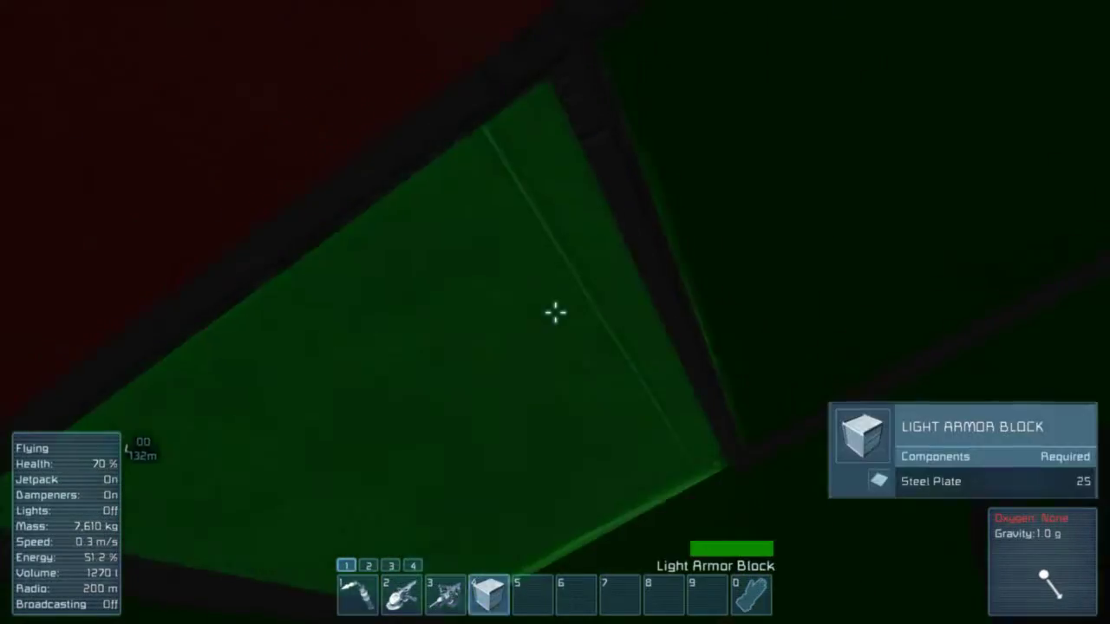
left_click(555, 312)
key("1")
left_click(555, 312)
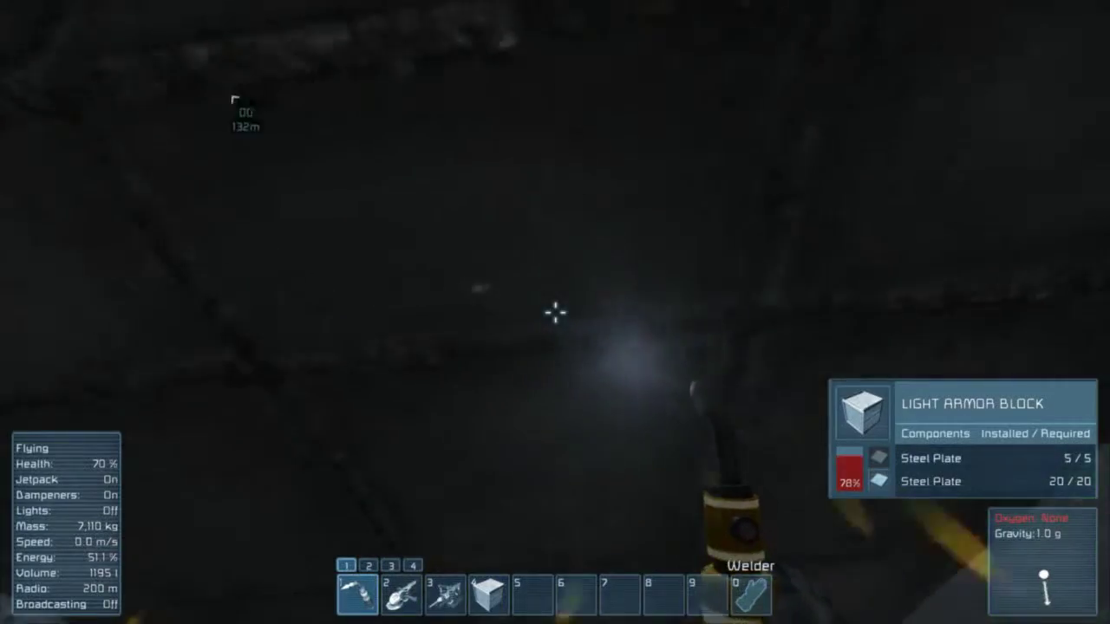
key("2")
left_click(555, 312)
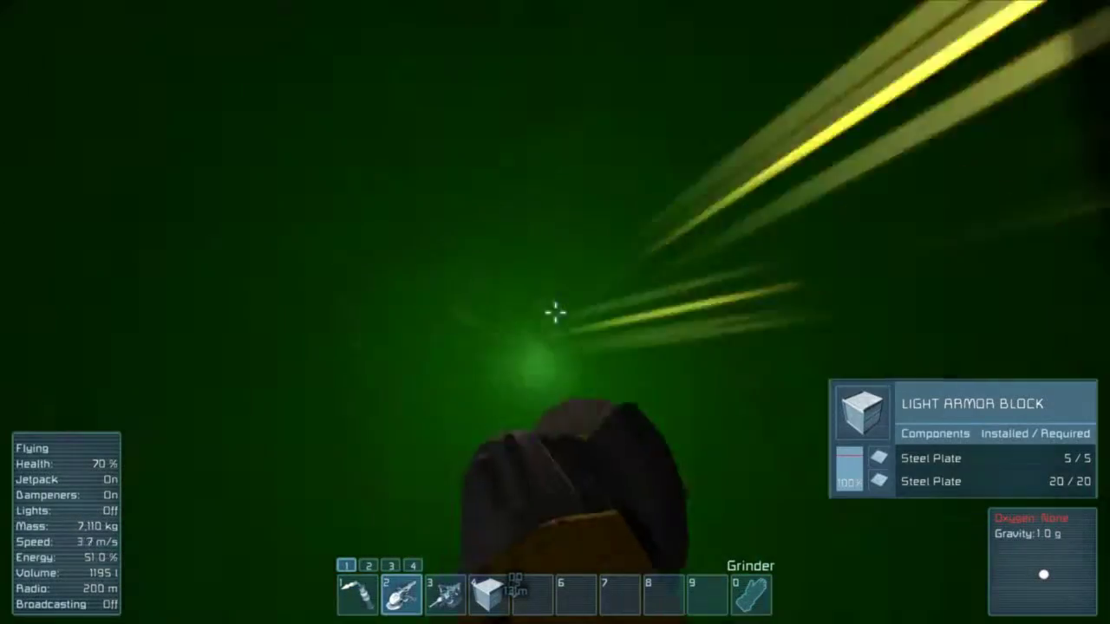
left_click_drag(555, 312, 555, 312)
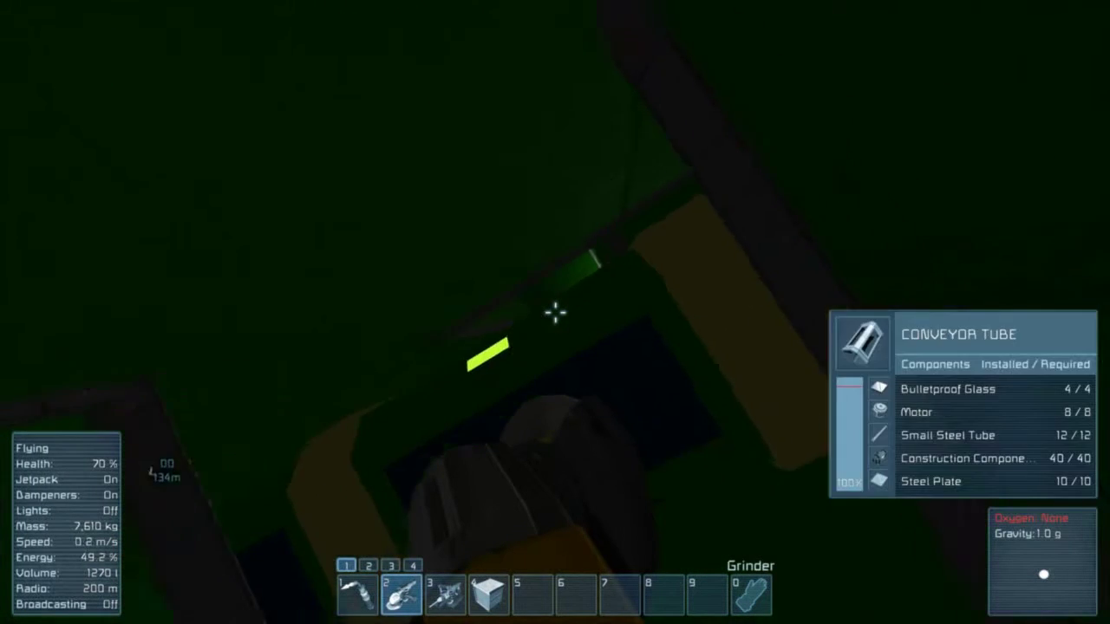
Place and weld another light armor block, then land on the ship.
key("4")
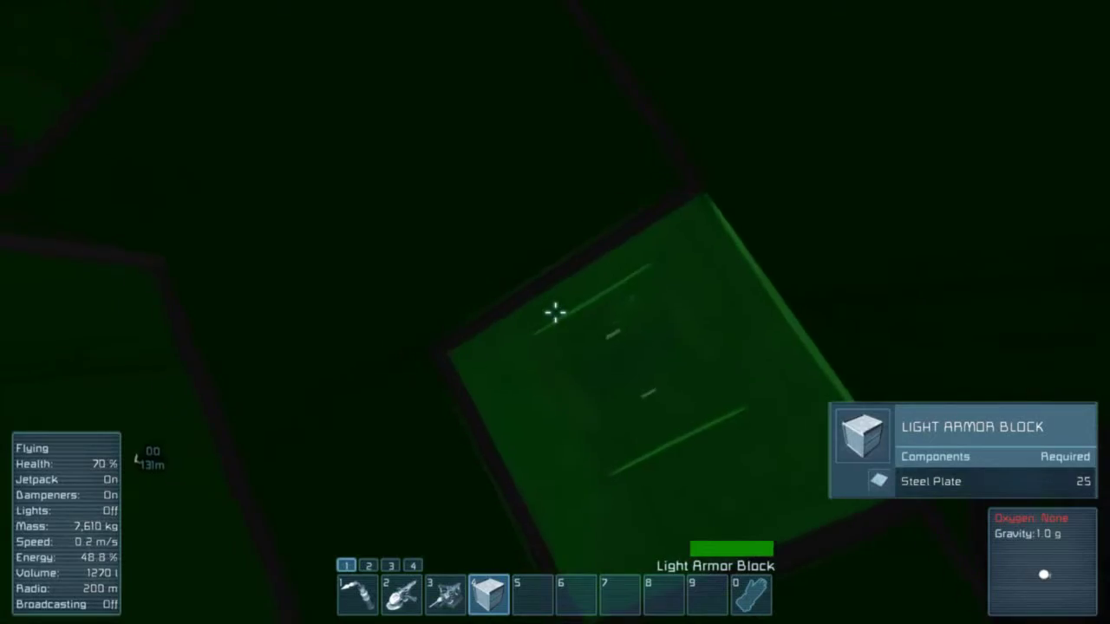
key("1")
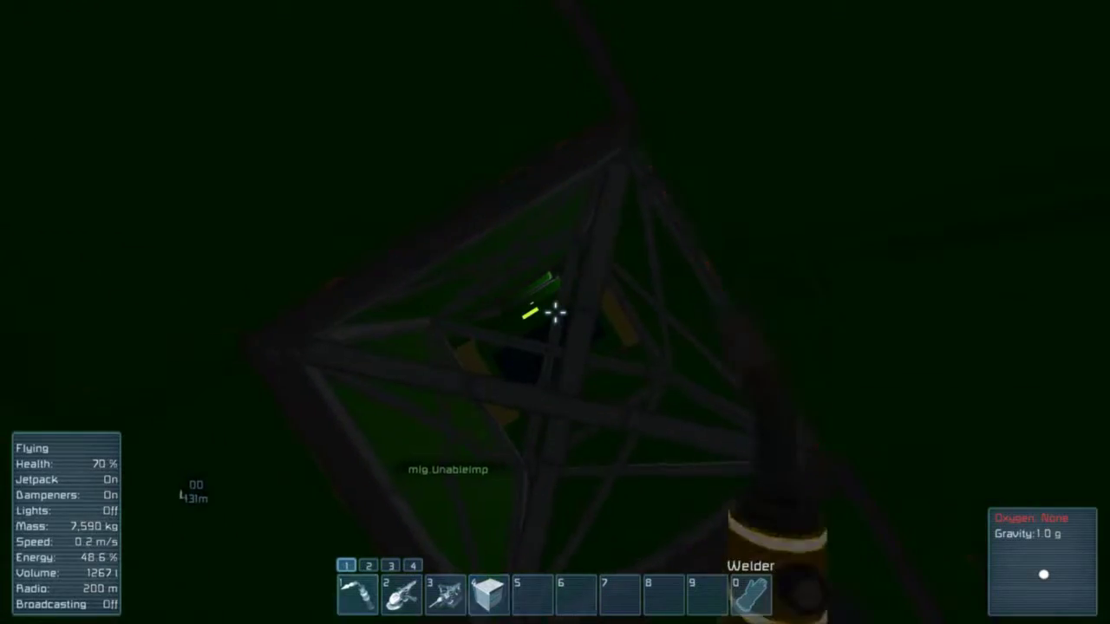
left_click(555, 312)
key("x")
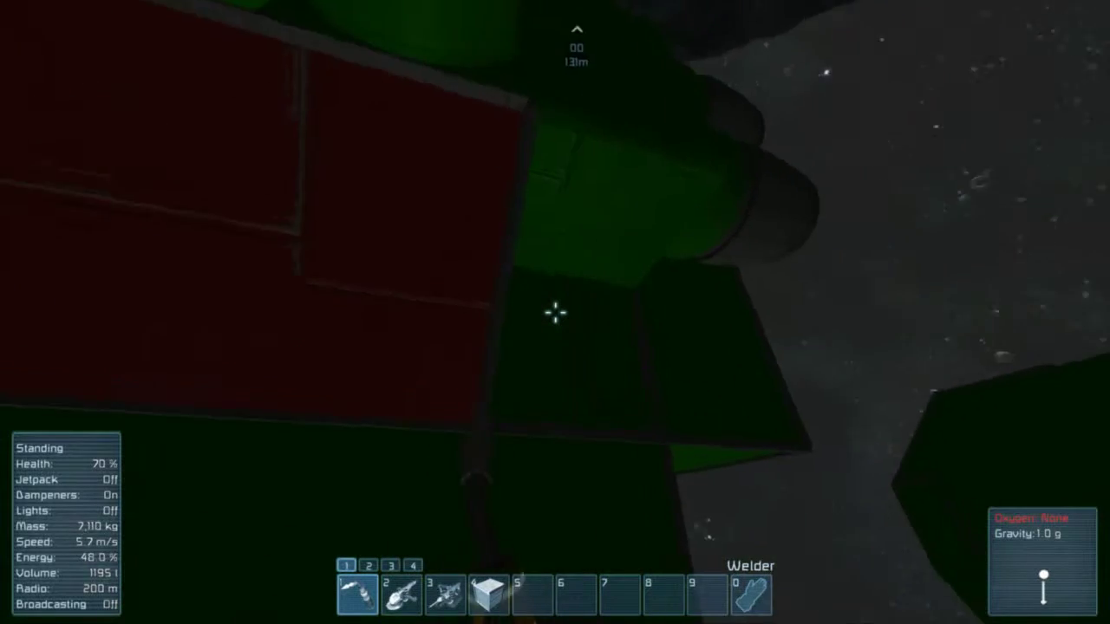
key("g")
mouse_move(382, 138)
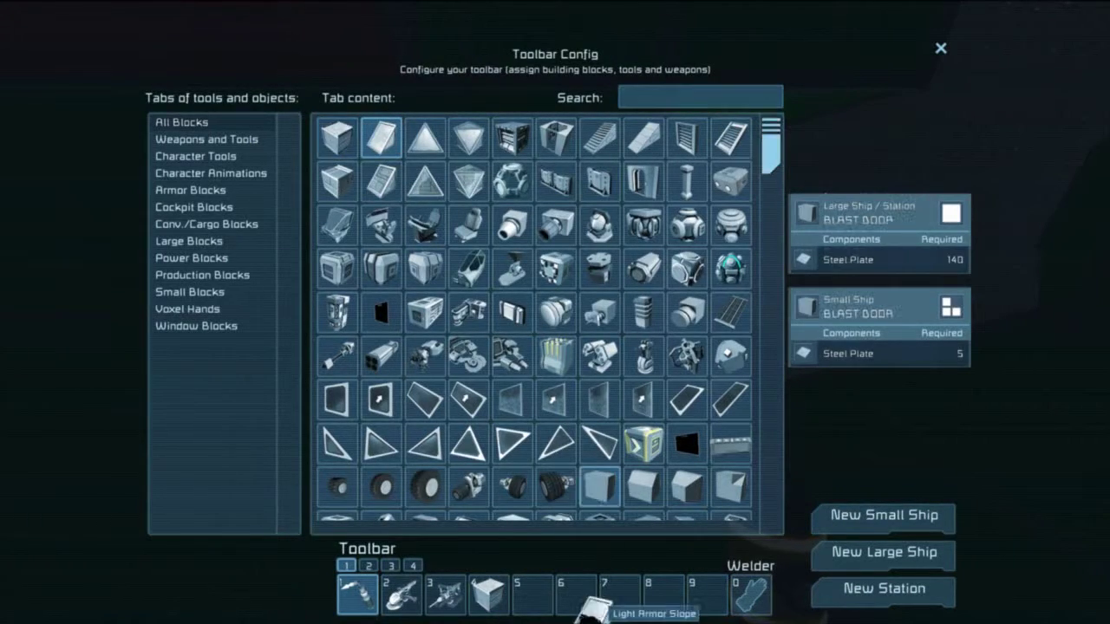
Assign the Light Armor Slope to slot 5, then place and weld a slope.
left_click_drag(394, 159, 533, 595)
key("Escape")
left_click(555, 312)
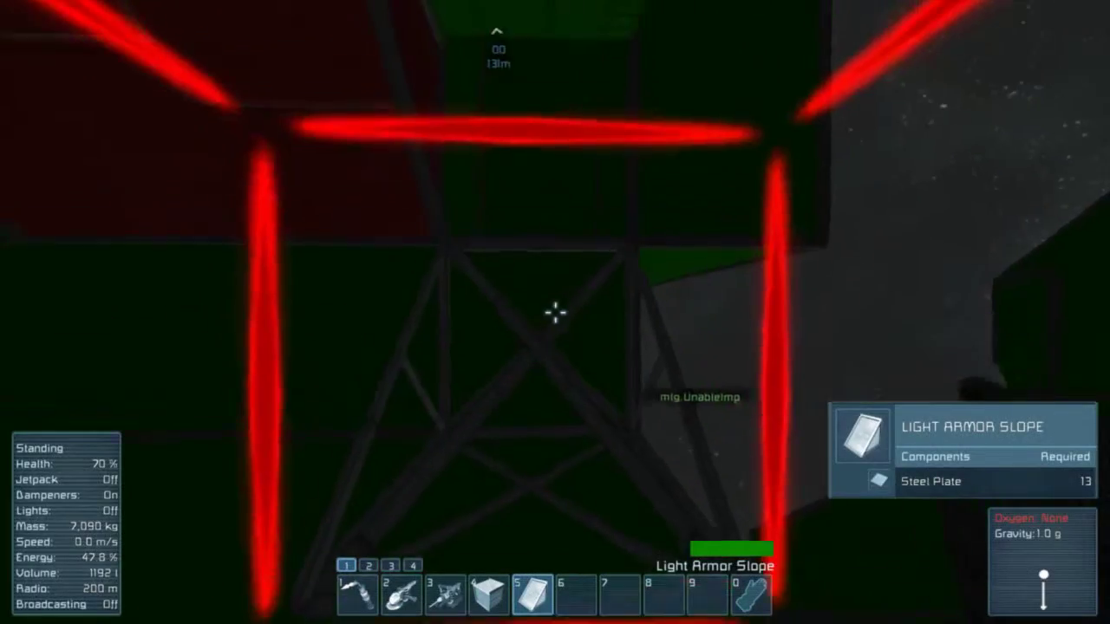
key("1")
left_click(555, 312)
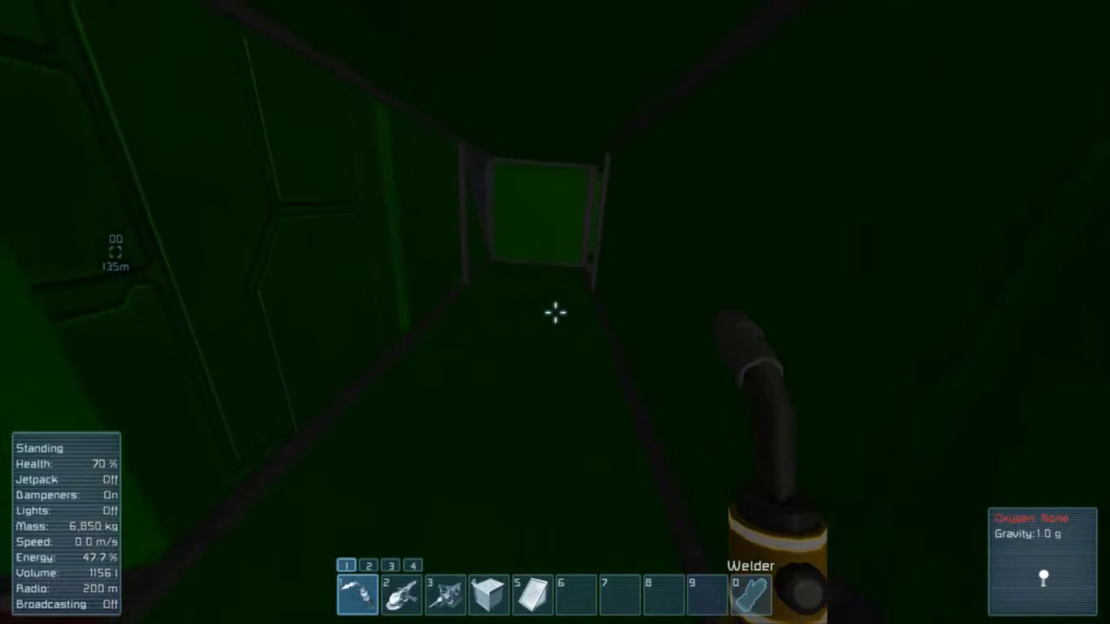
key("w")
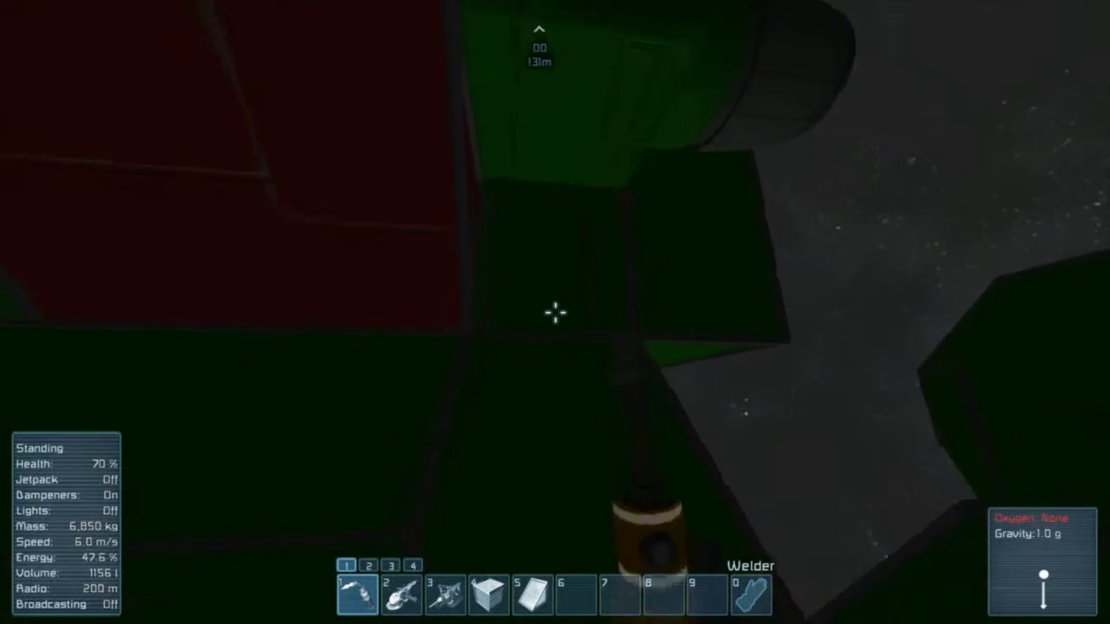
Assign the Interior Light to slot 6 and move toward where it will go.
key("g")
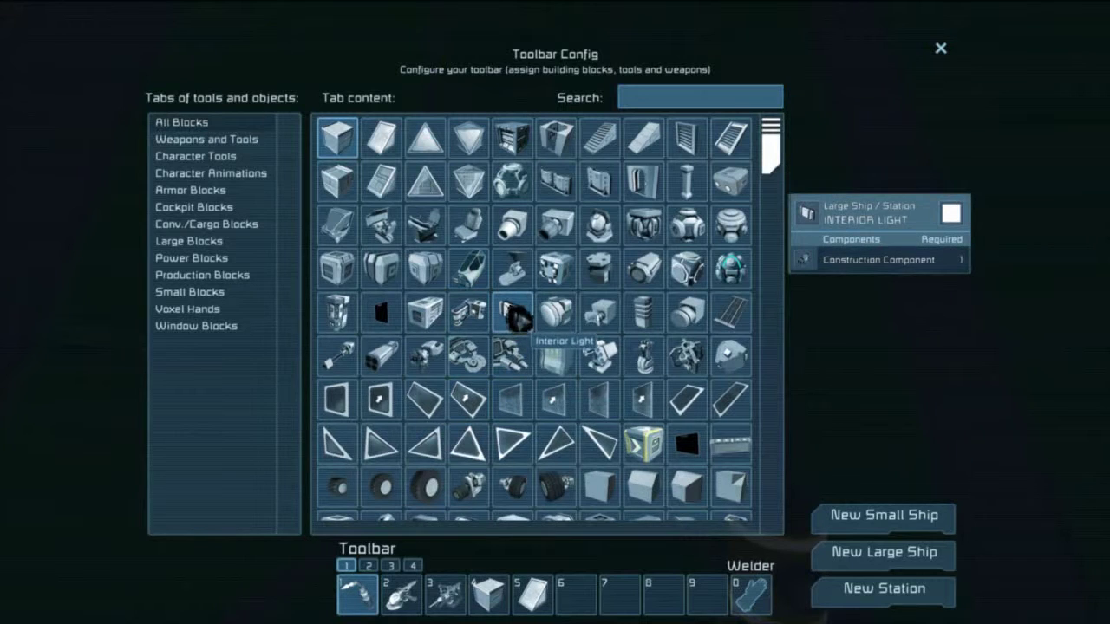
left_click_drag(519, 319, 575, 594)
key("Escape")
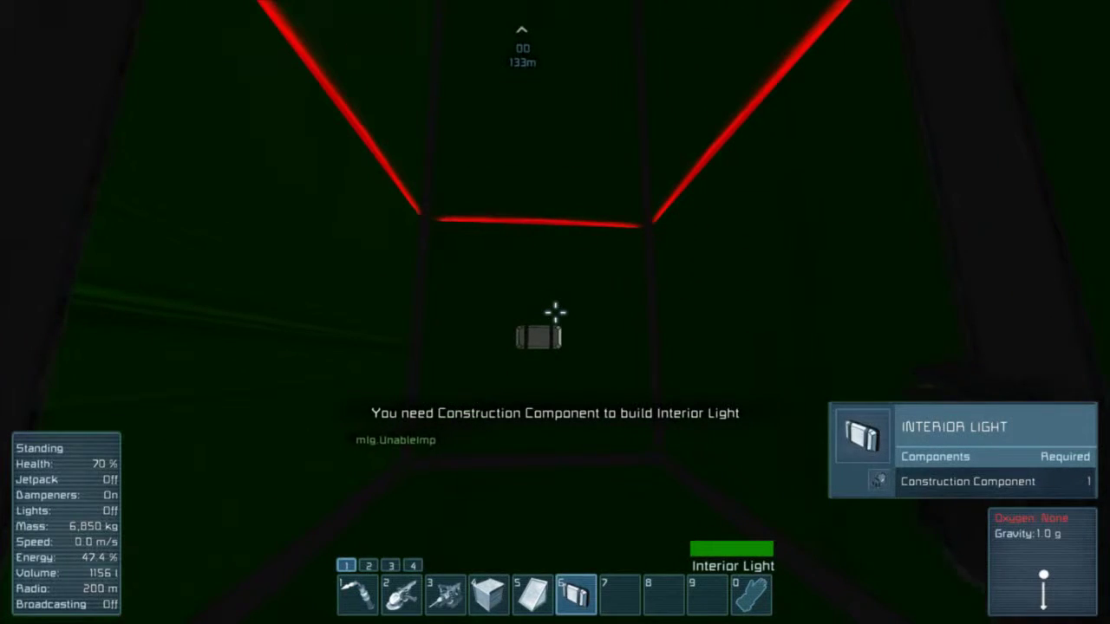
key("w")
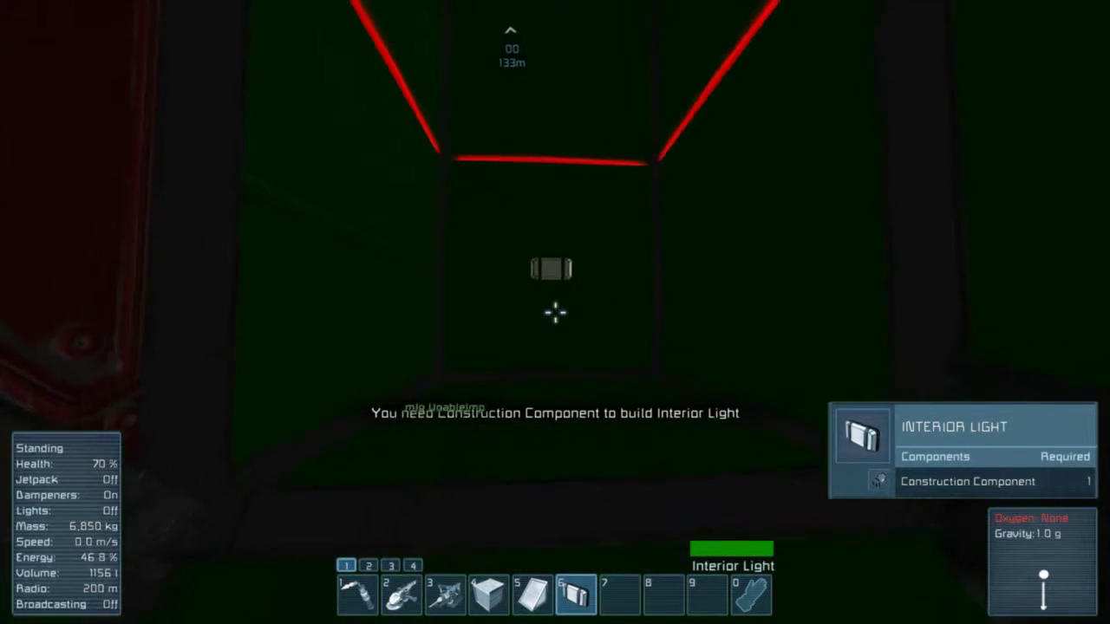
key("x")
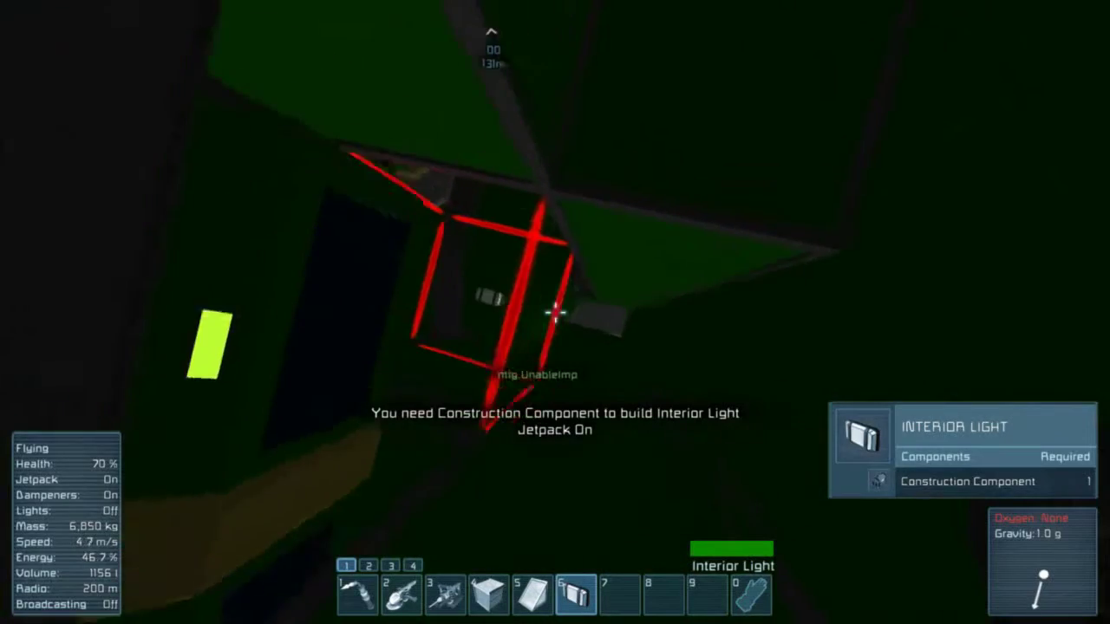
key("x")
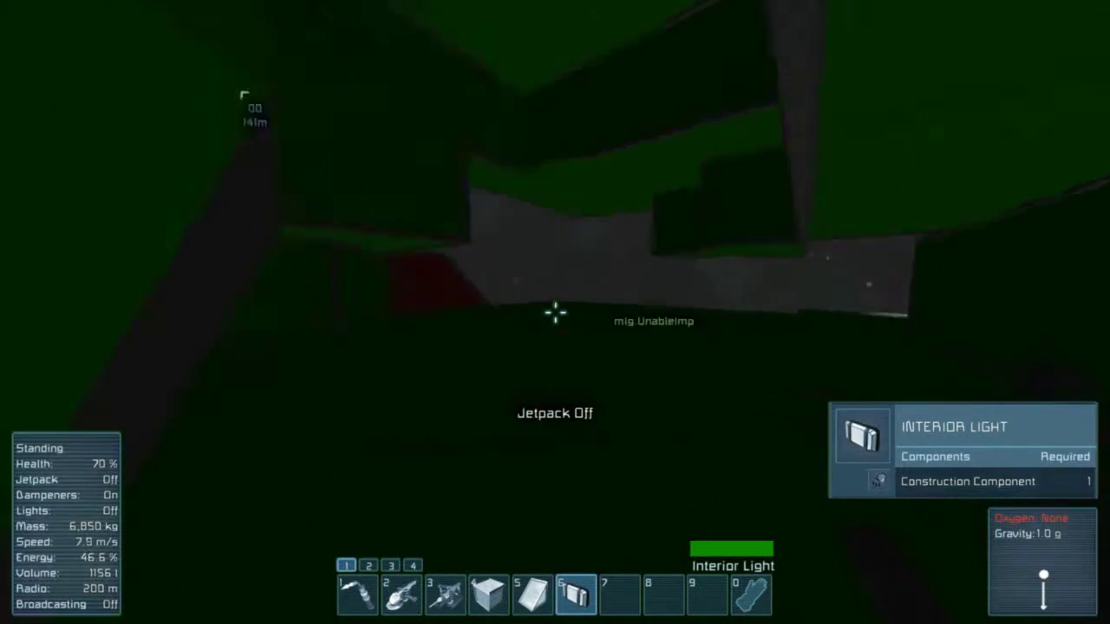
Pull 50 Construction Components out of the Large Cargo Container through the terminal inventory.
key("i")
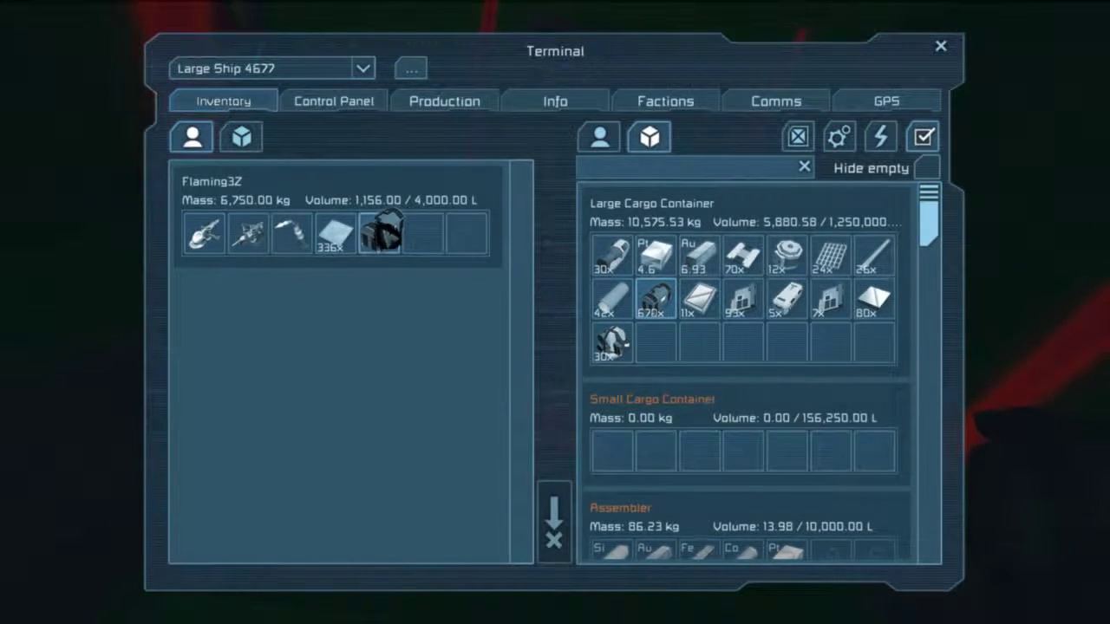
right_click(381, 229)
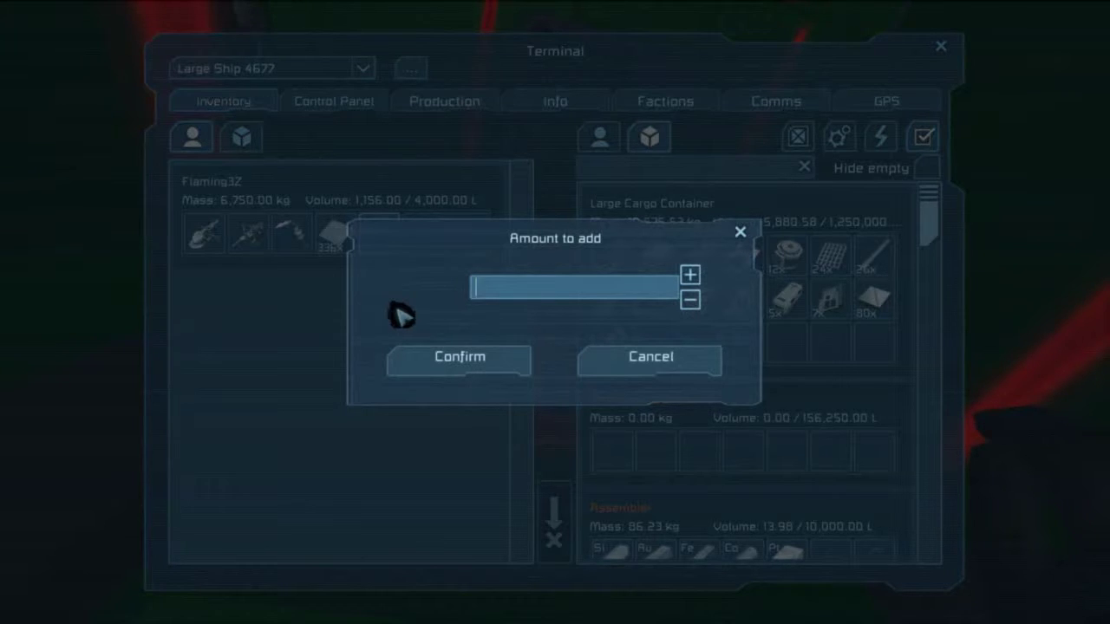
type("50")
key("Return")
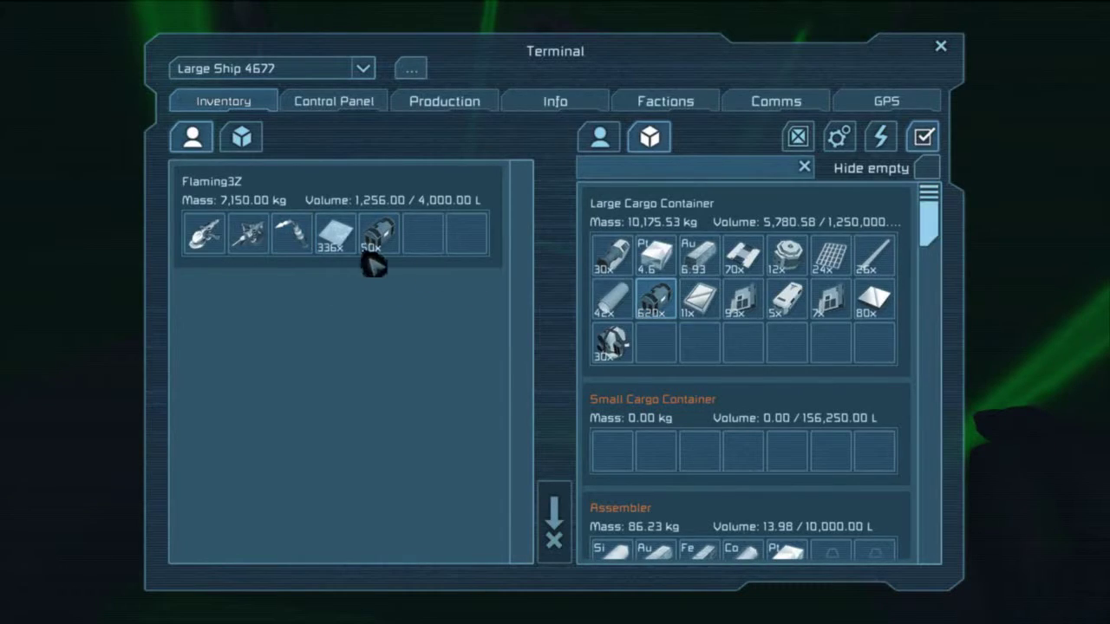
key("Escape")
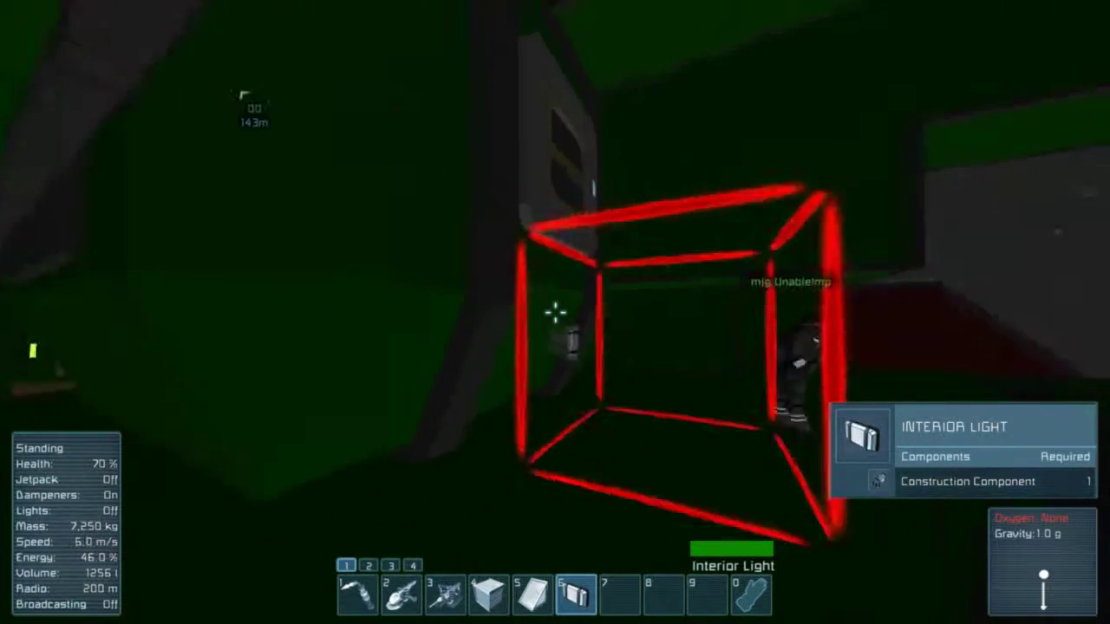
Enter the shaft on the jetpack and place an interior light on the wall.
key("w")
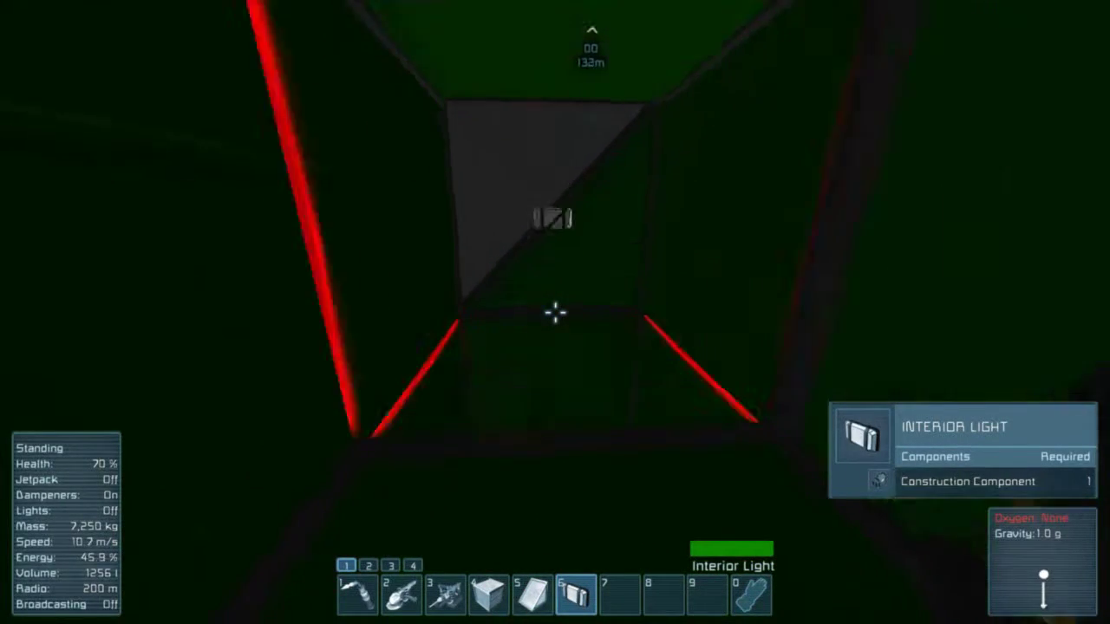
key("x")
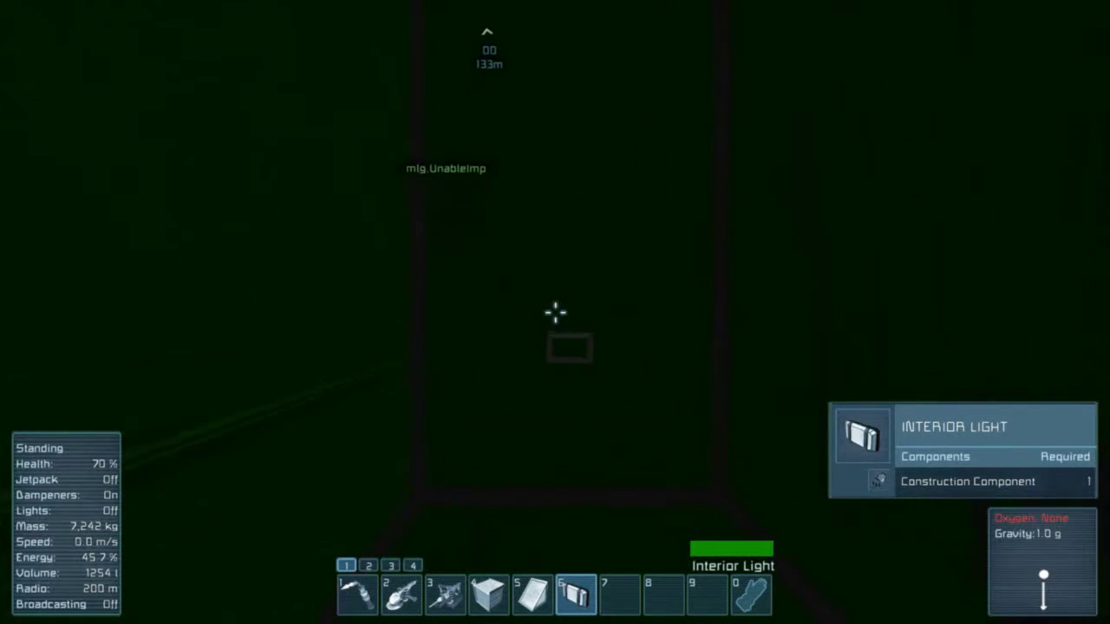
left_click(555, 312)
key("1")
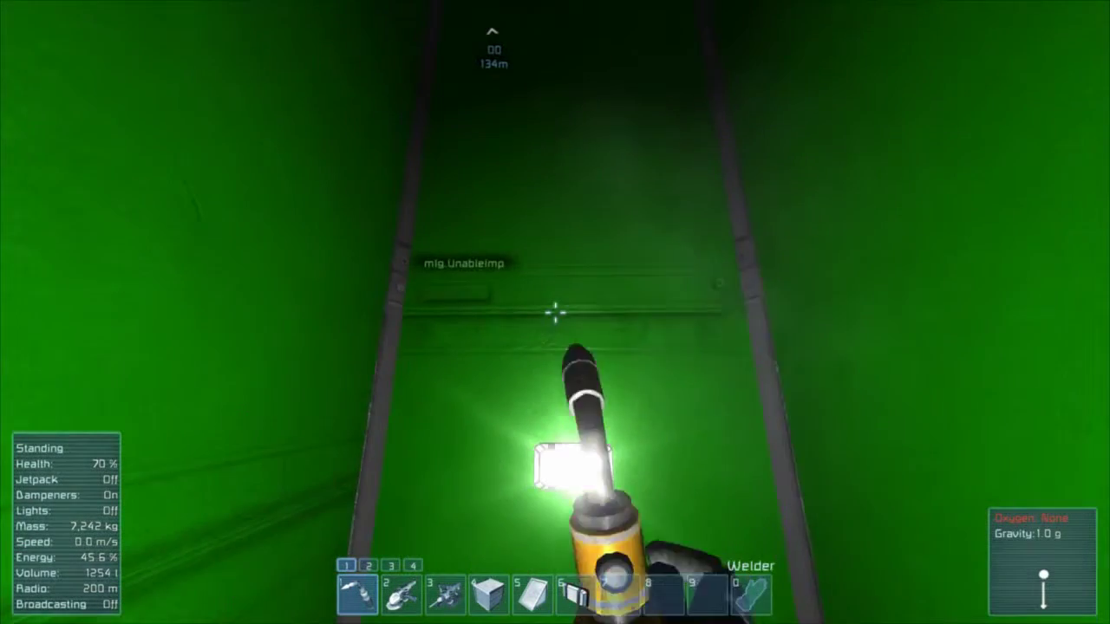
key("w")
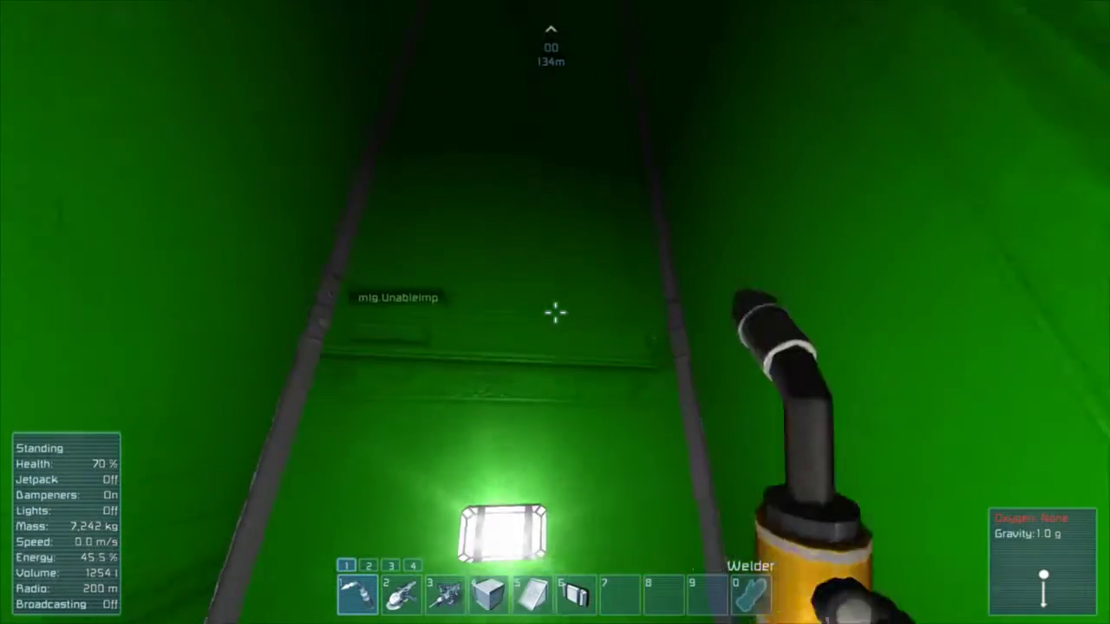
key("6")
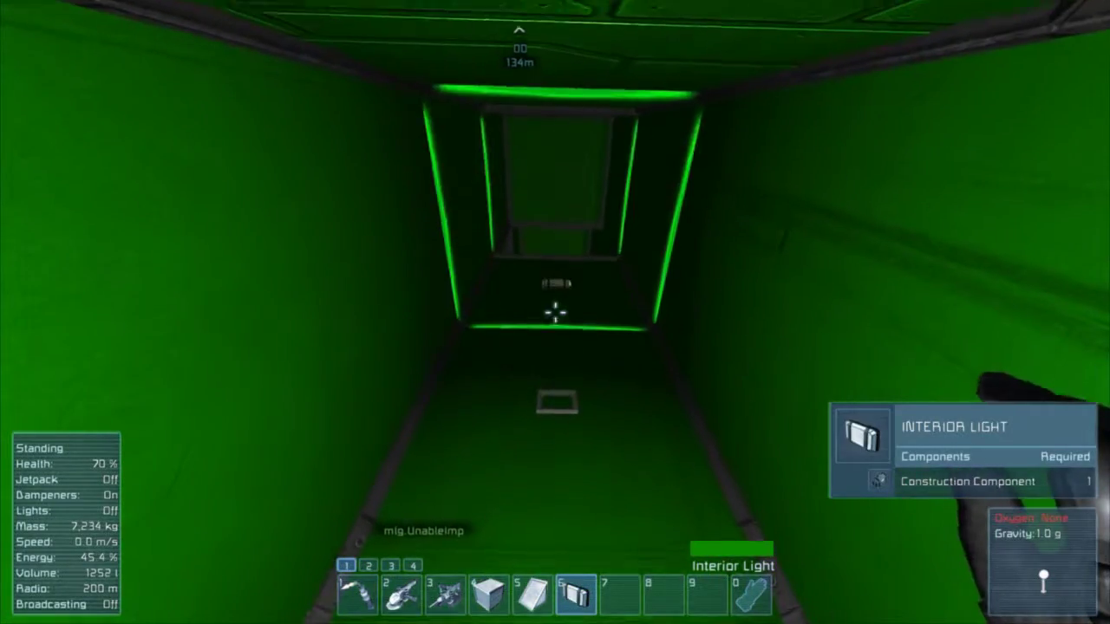
key("1")
Fly up and weld the ceiling interior light until it glows, then walk the corridor.
key("z")
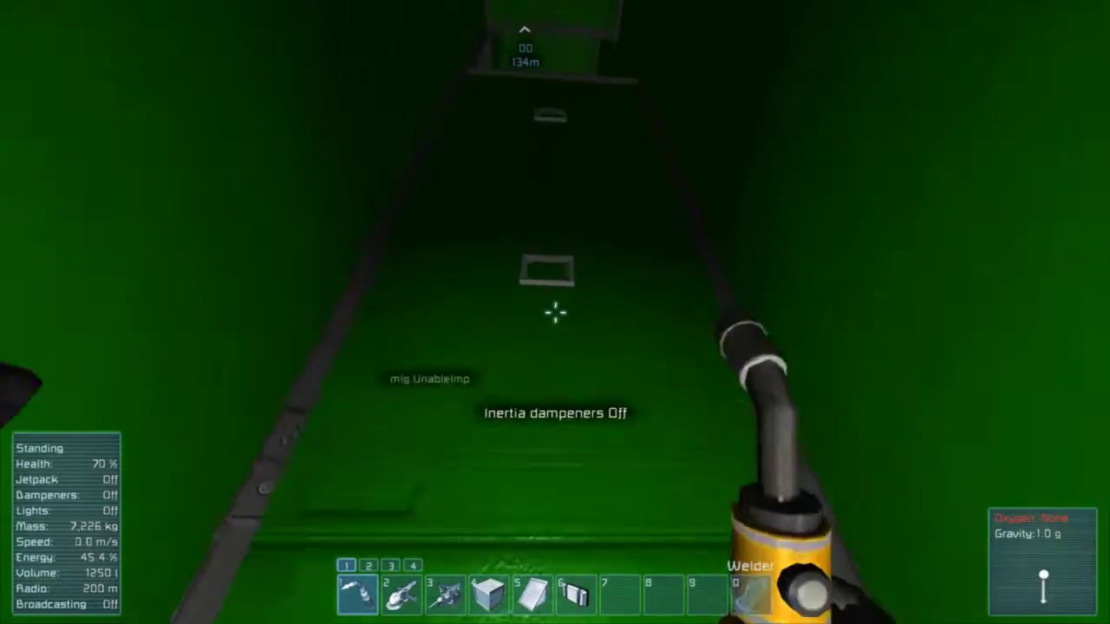
key("x")
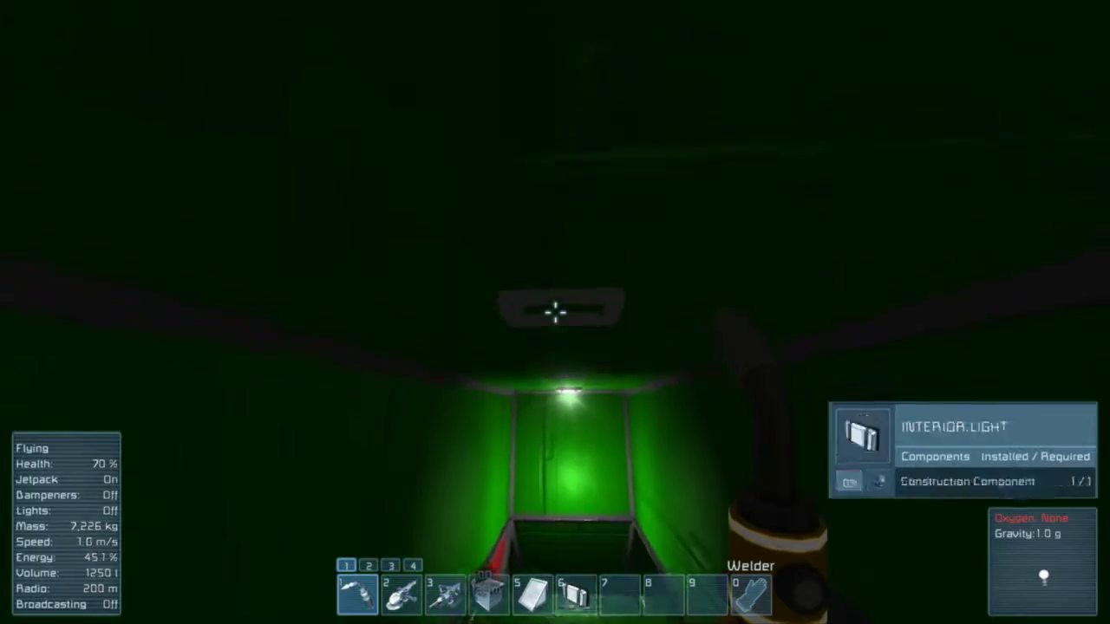
left_click(555, 312)
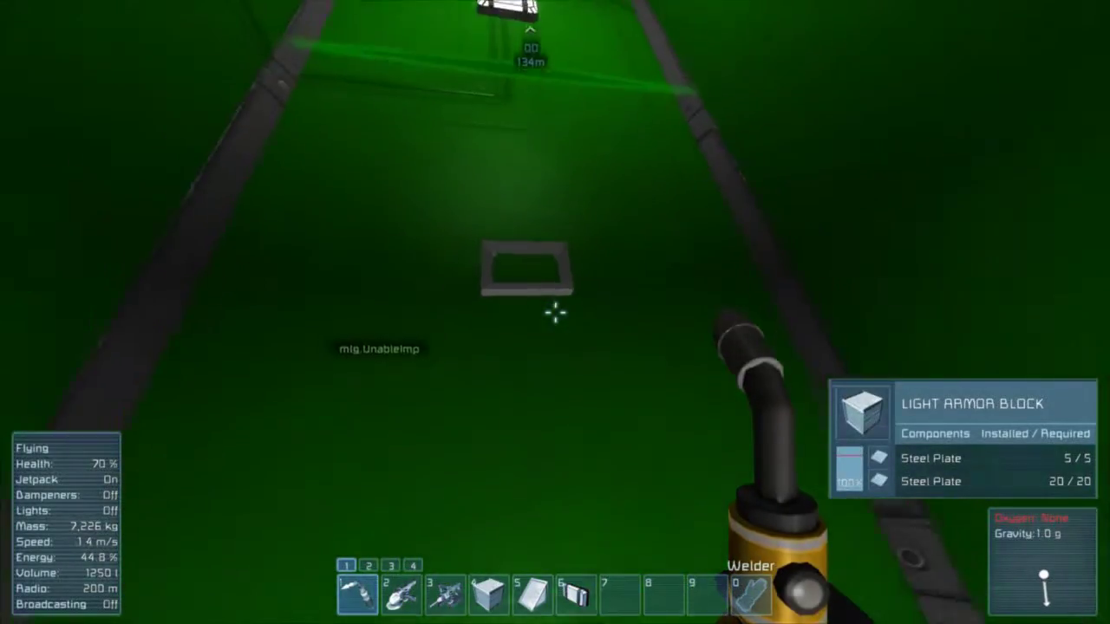
key("x")
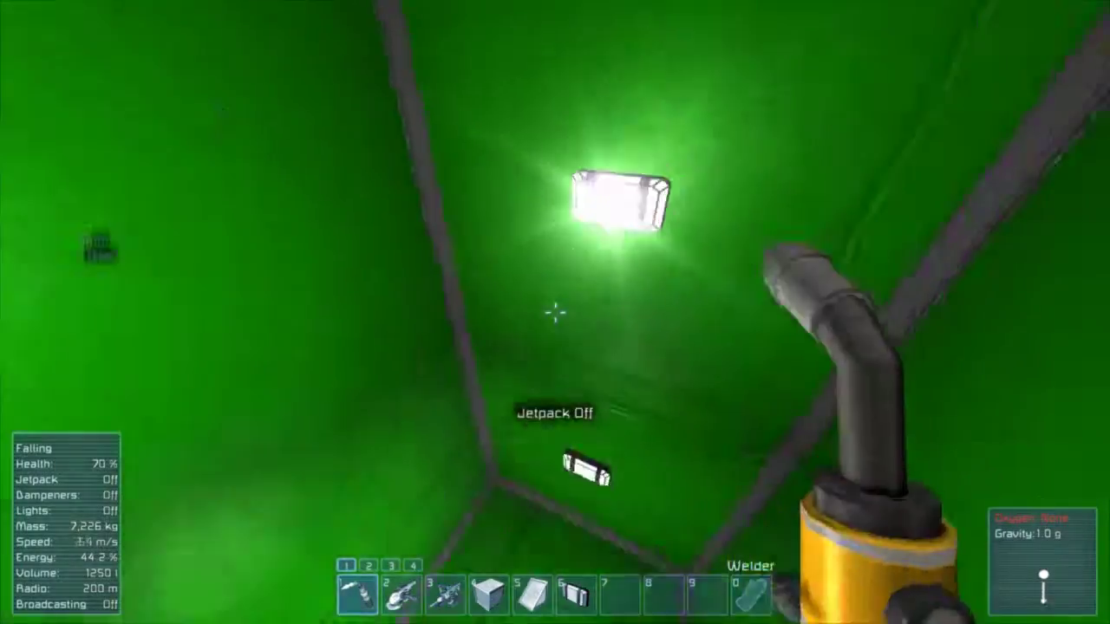
key("w")
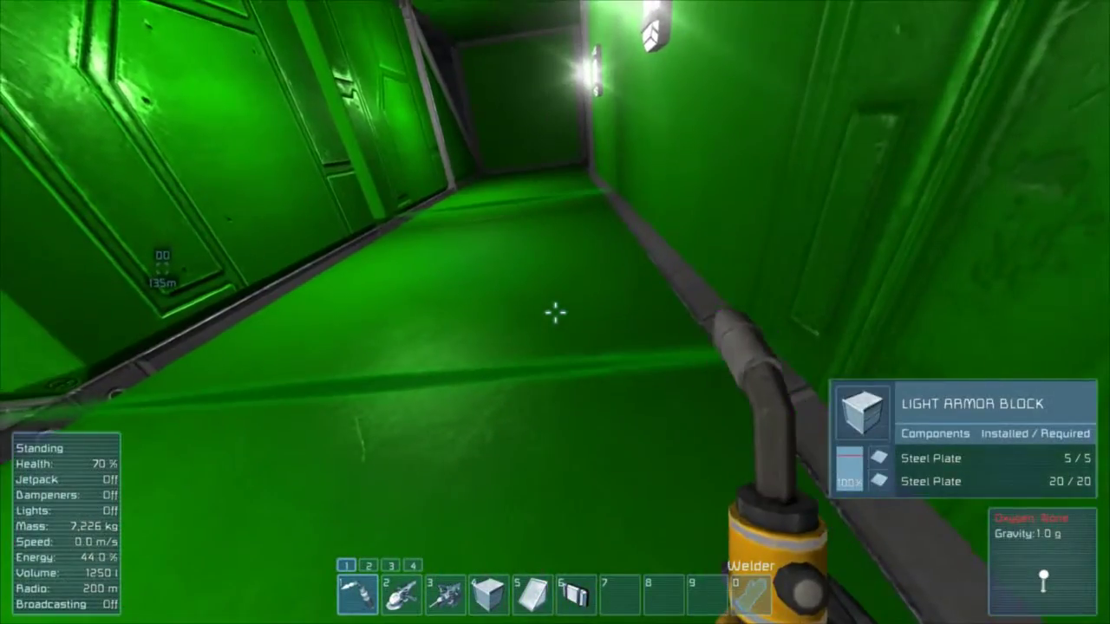
key("w")
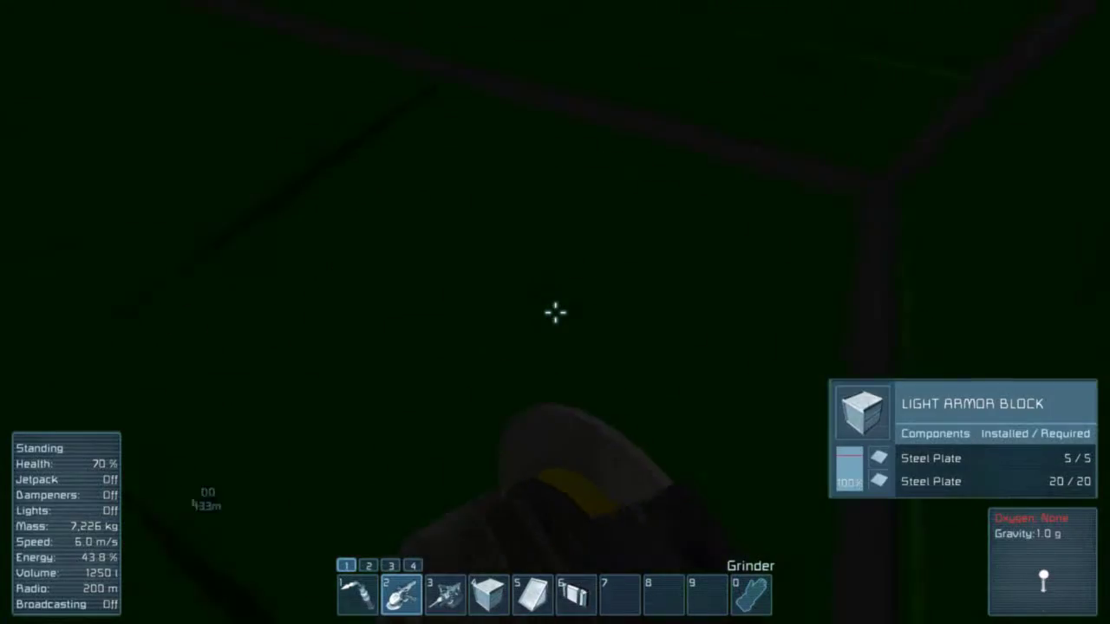
Grind down two interior light armor blocks for steel and head for the exit.
left_click(555, 313)
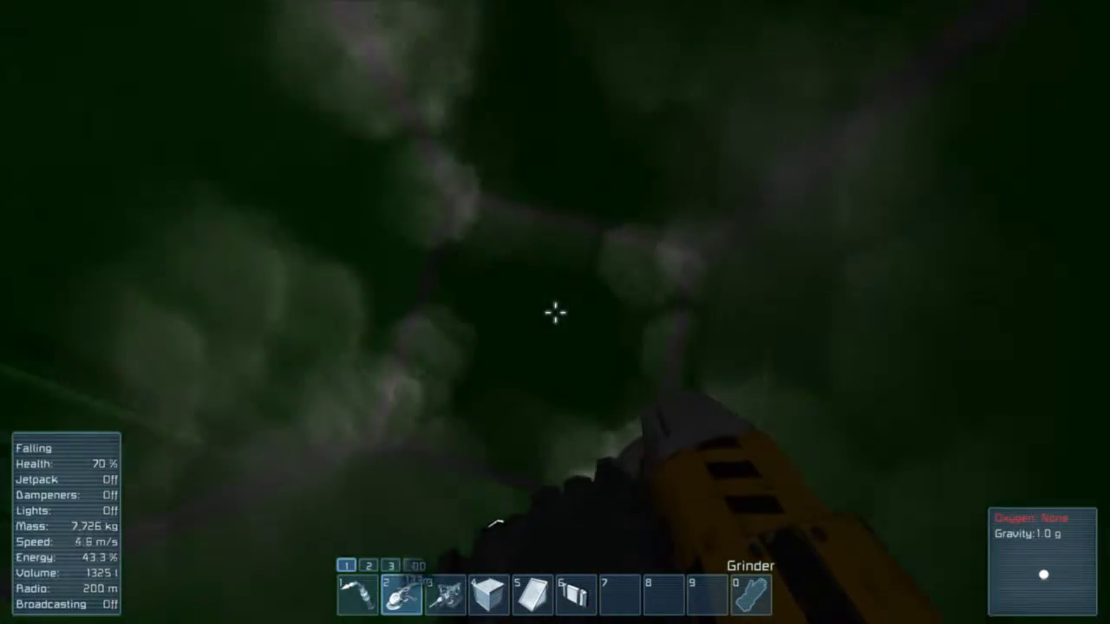
left_click(555, 312)
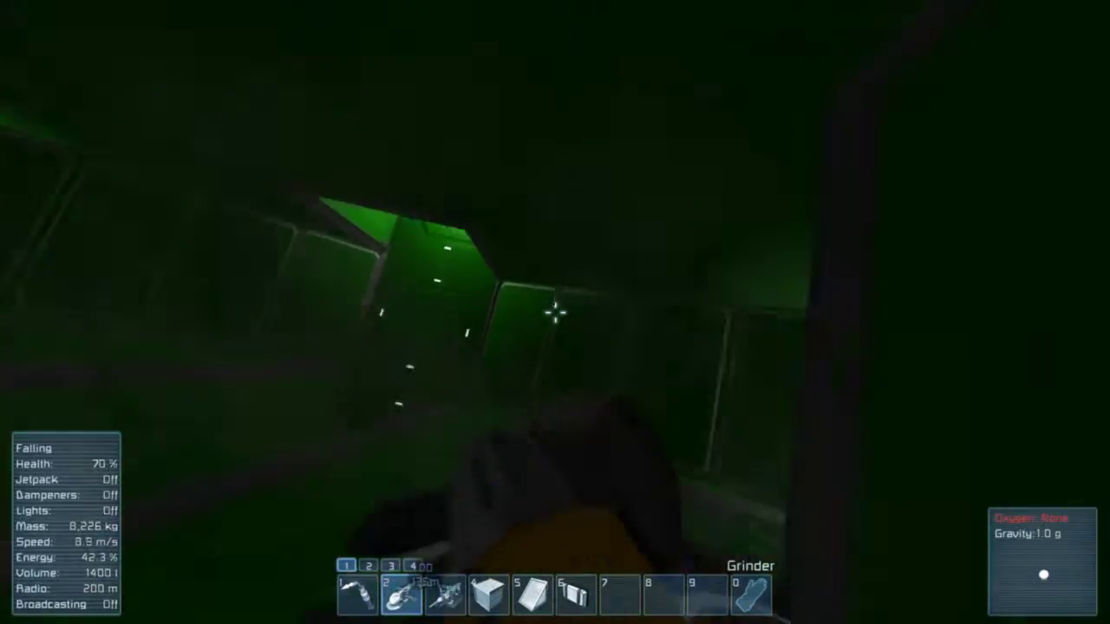
key("x")
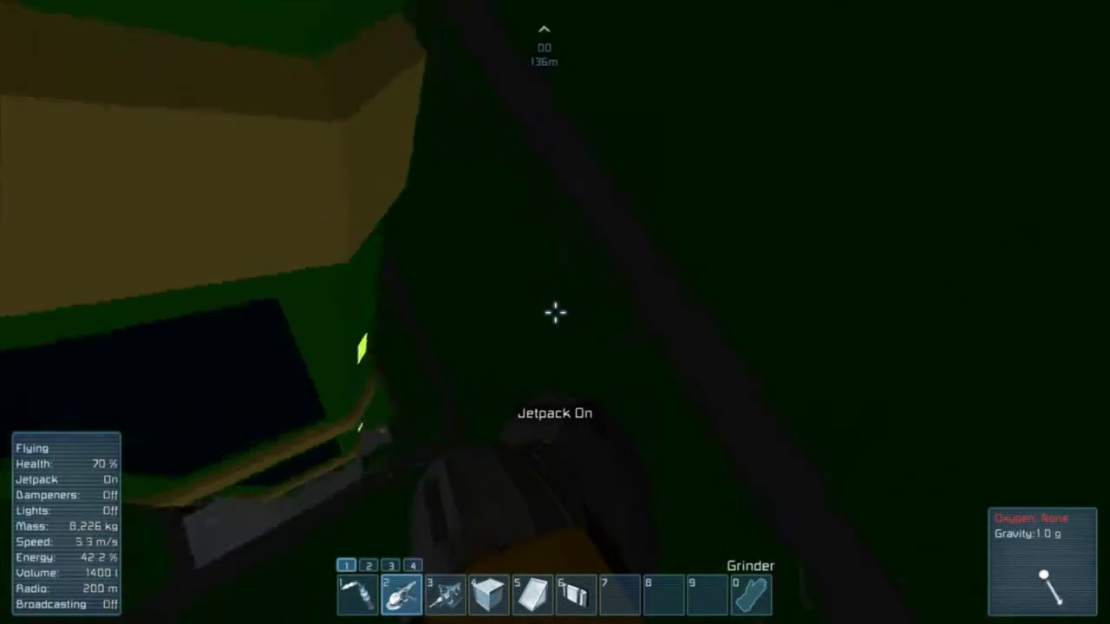
key("x")
key("x")
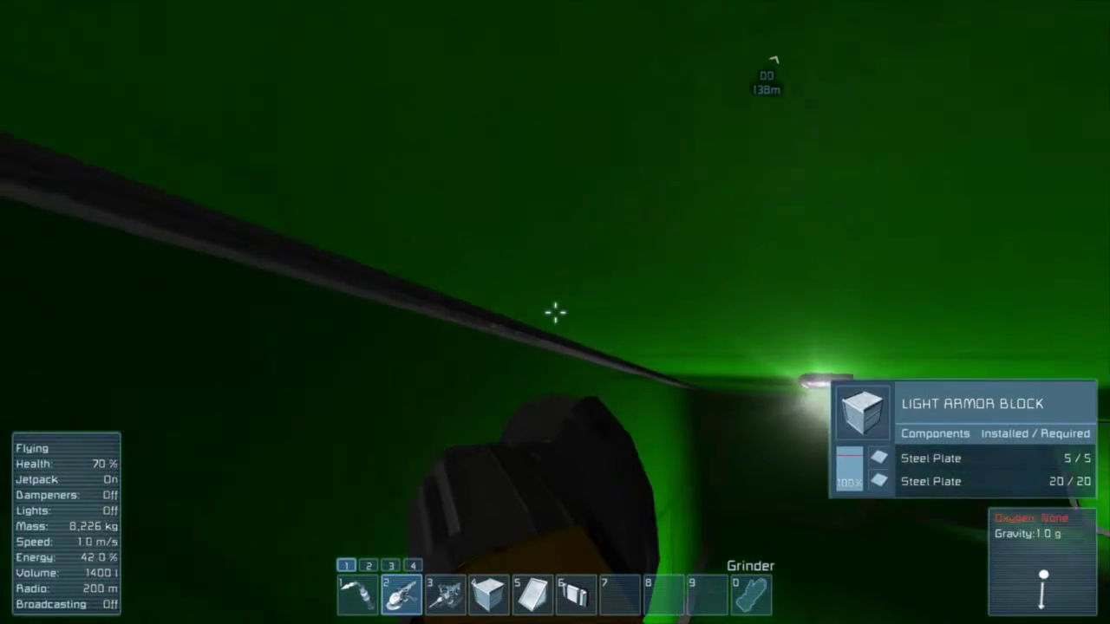
key("w")
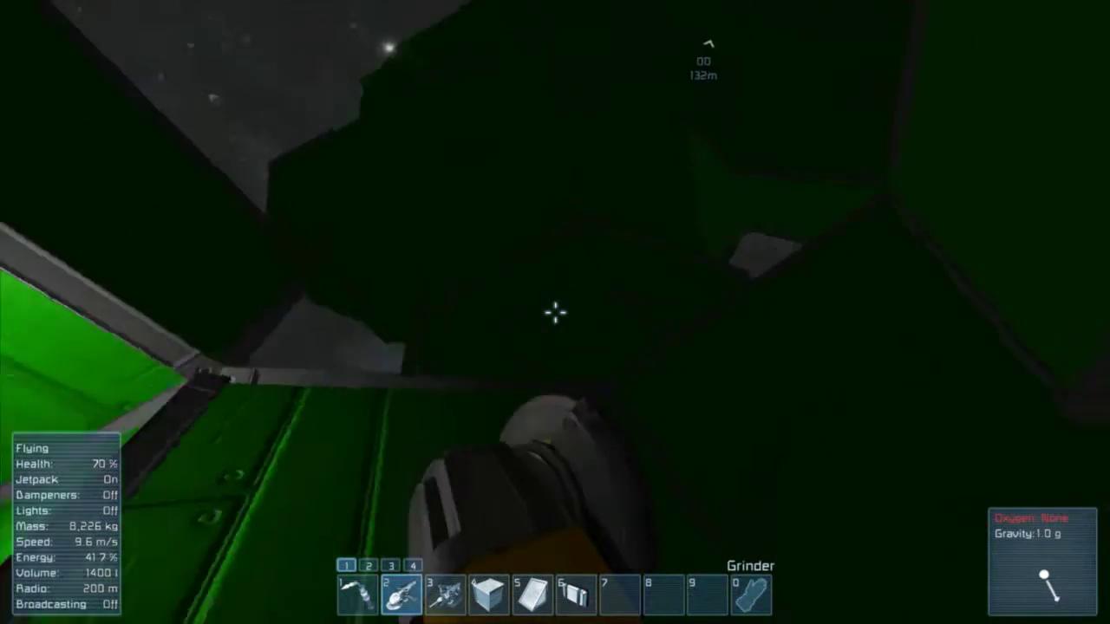
Jetpack out past the green ship, turn back to view it, and equip Light Armor Block.
key("x")
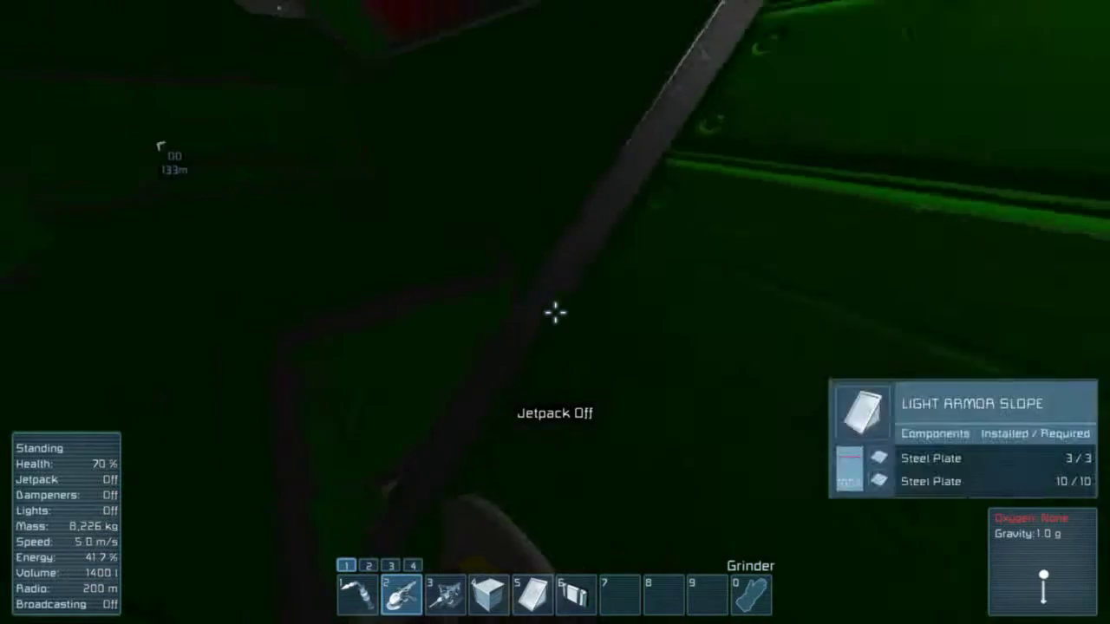
key("x")
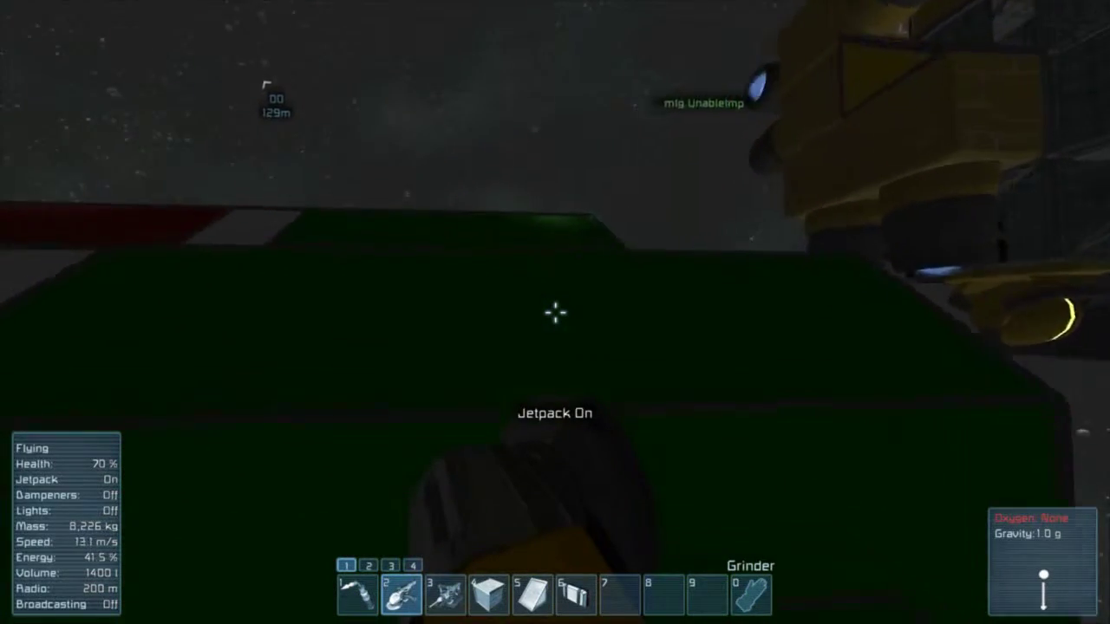
key("w")
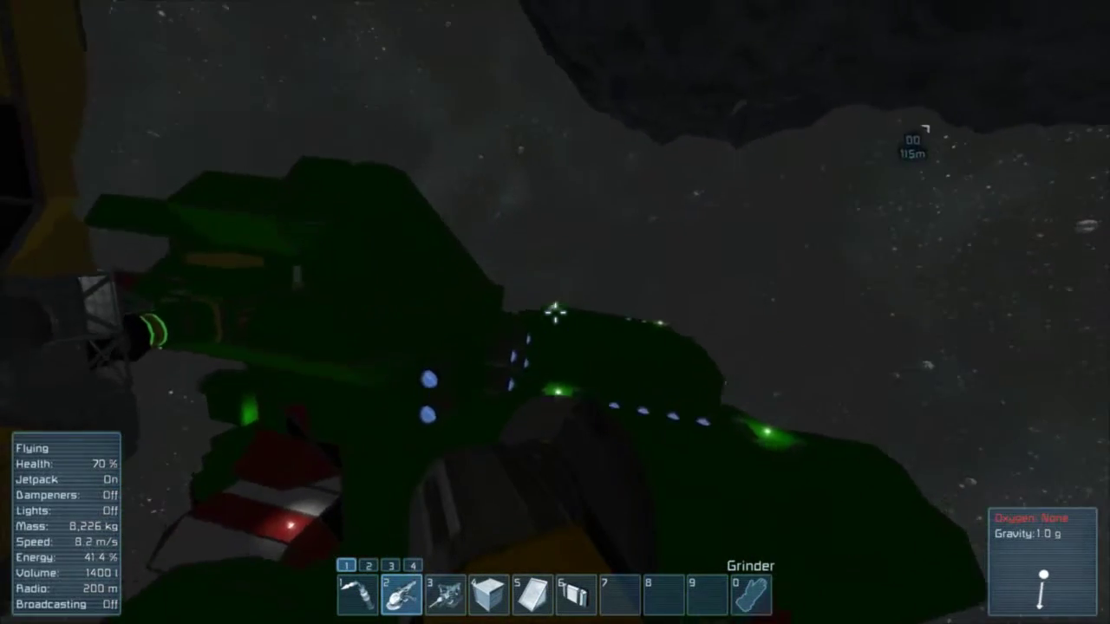
key("w")
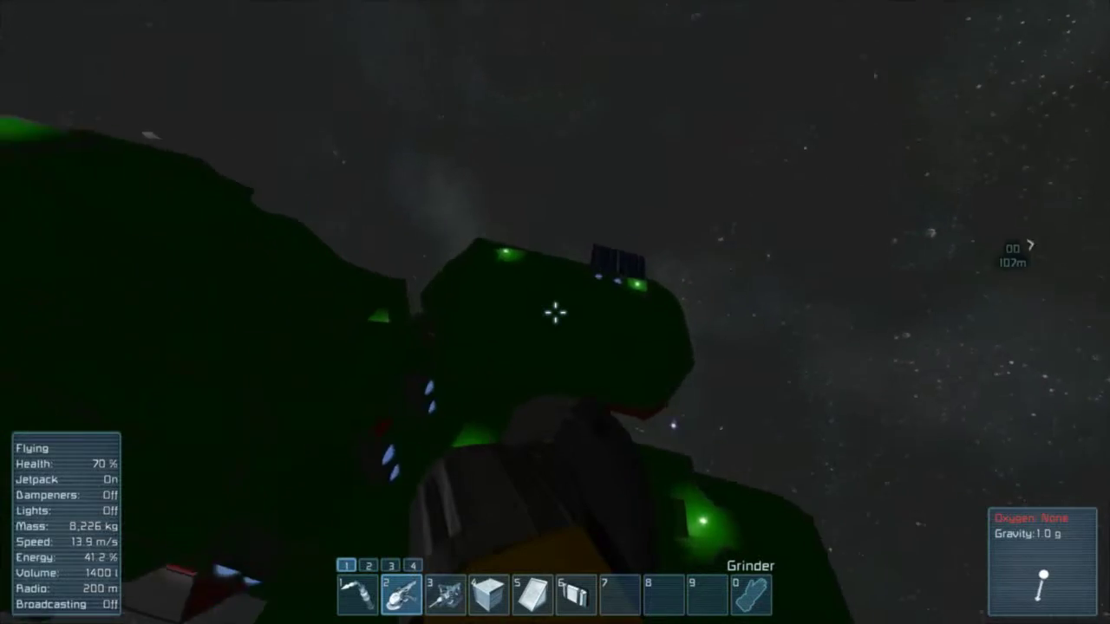
key("w")
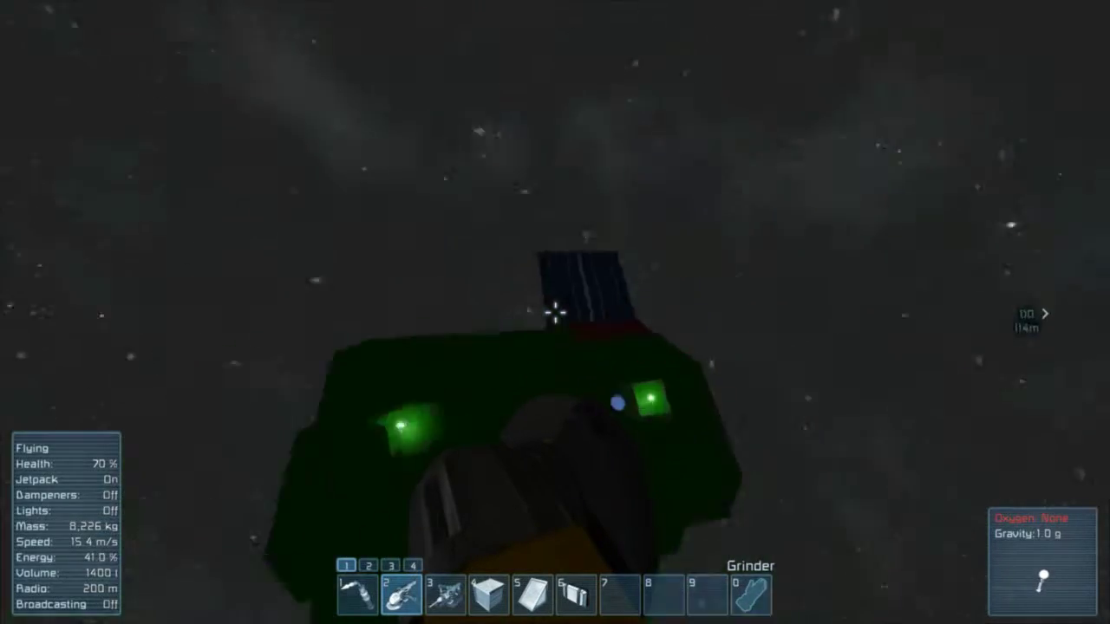
key("w")
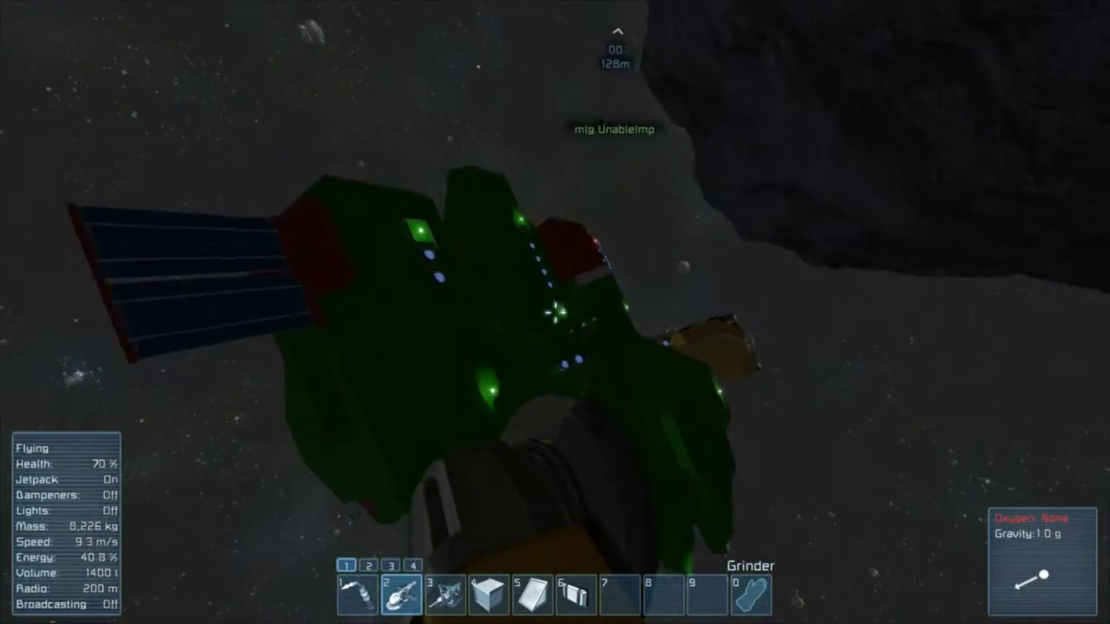
key("w")
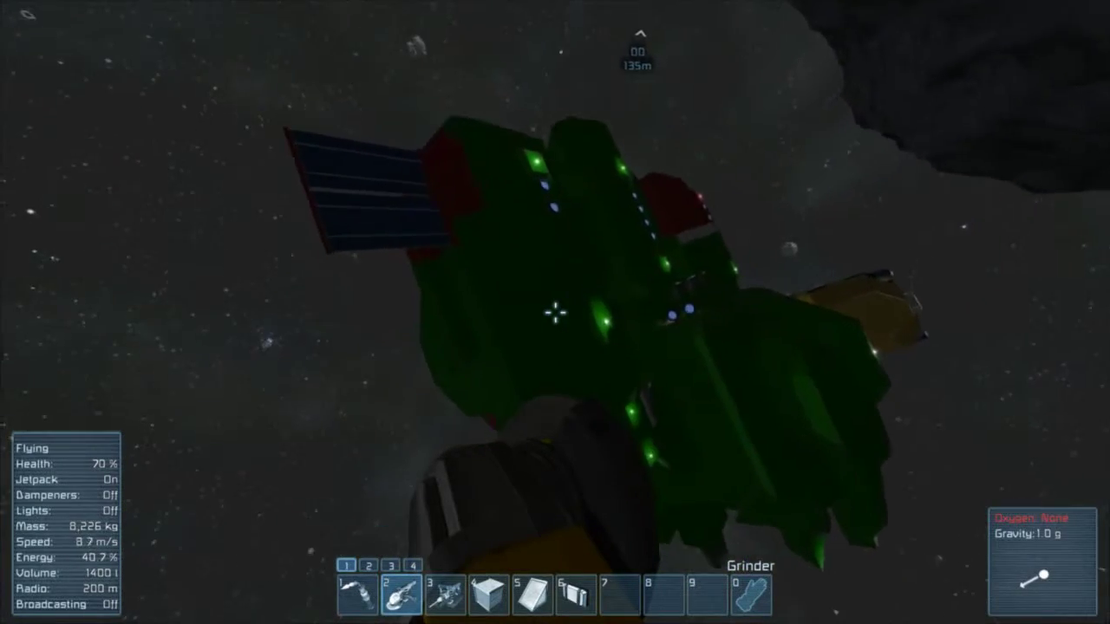
key("4")
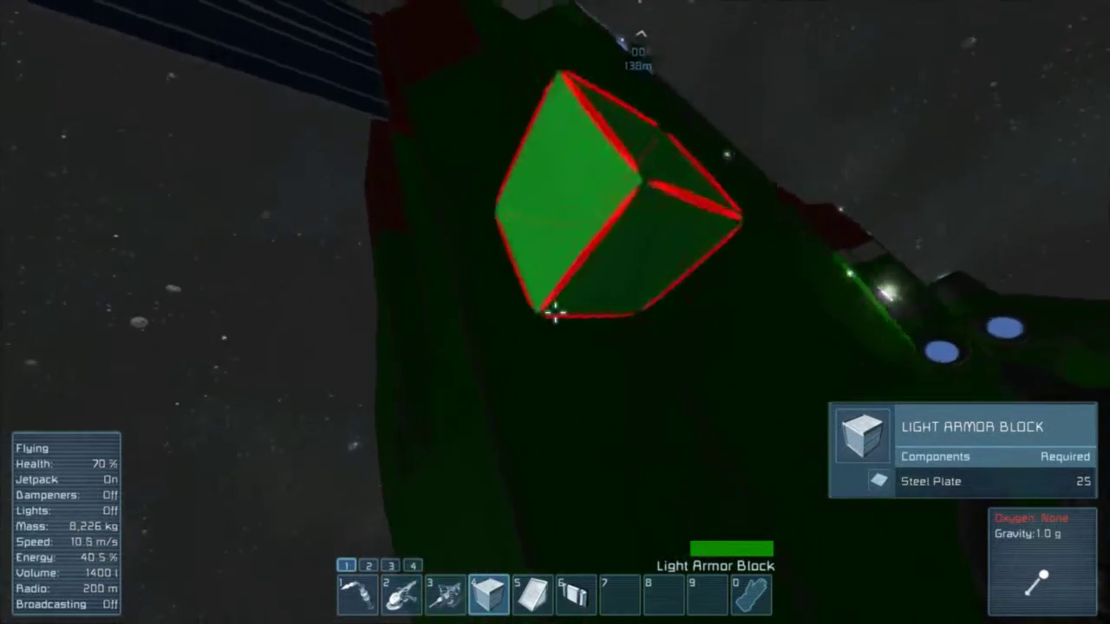
Place a Light Armor Block beside the lattice frame and start welding it.
key("s")
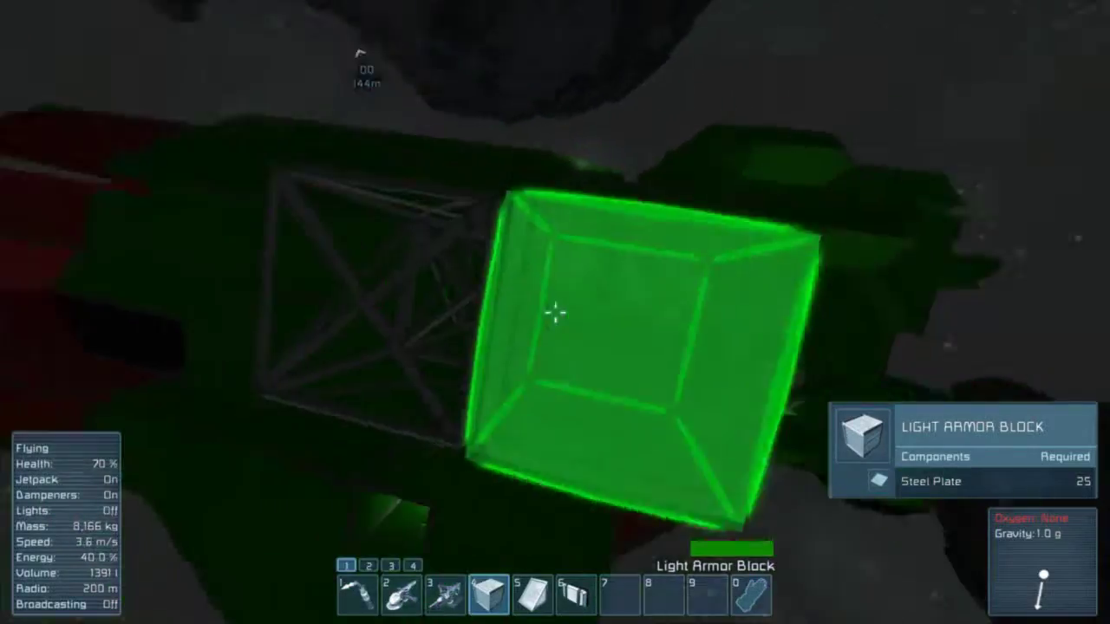
left_click(554, 312)
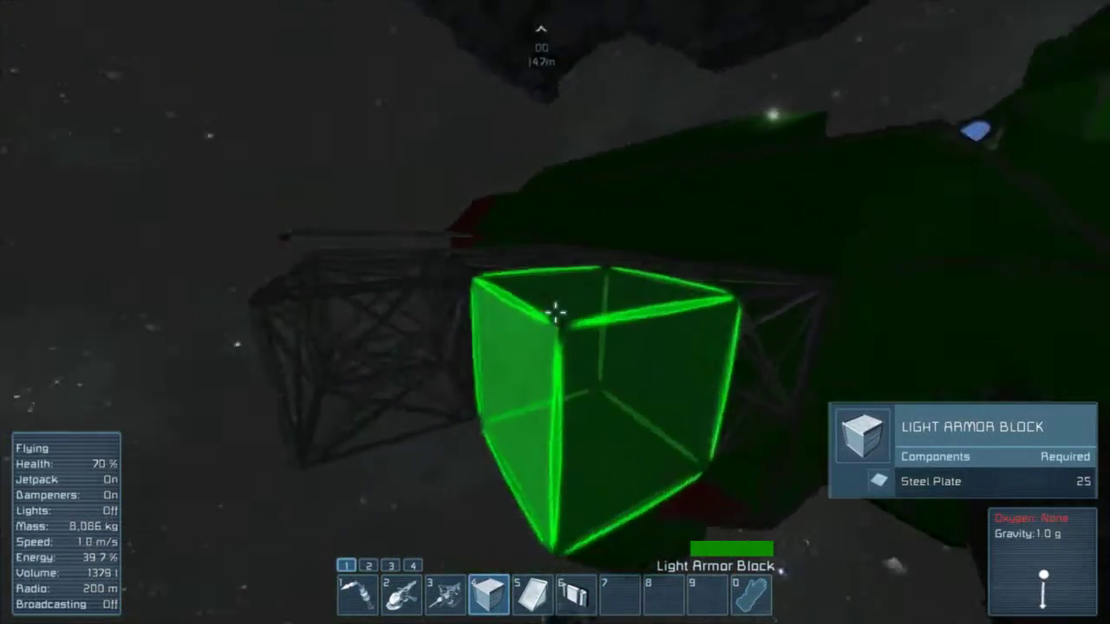
key("0")
left_click_drag(555, 313, 555, 312)
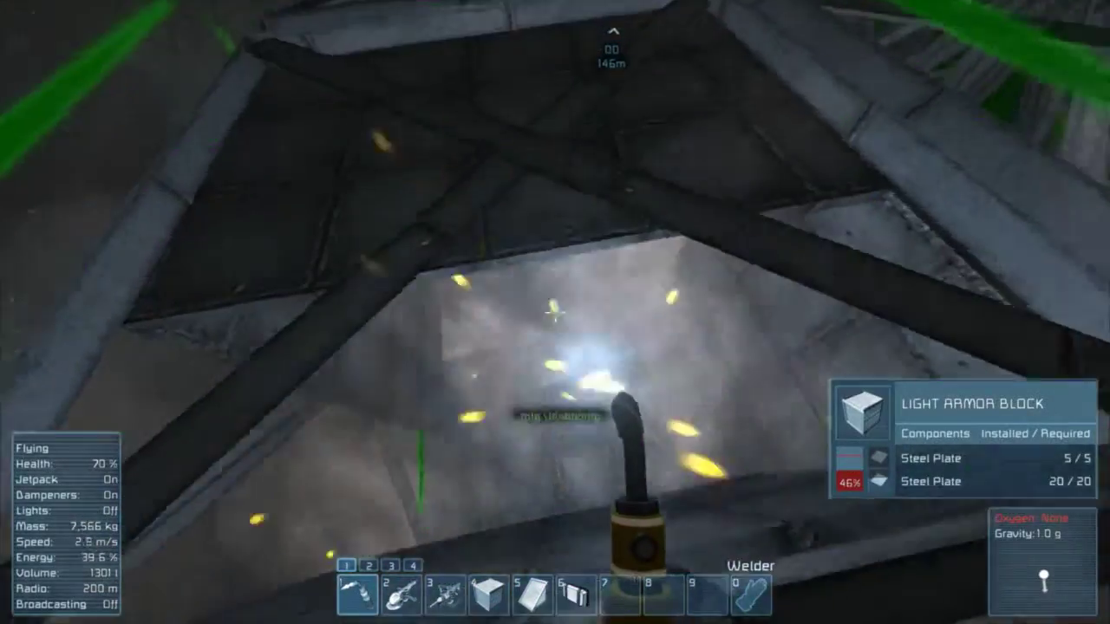
key("x")
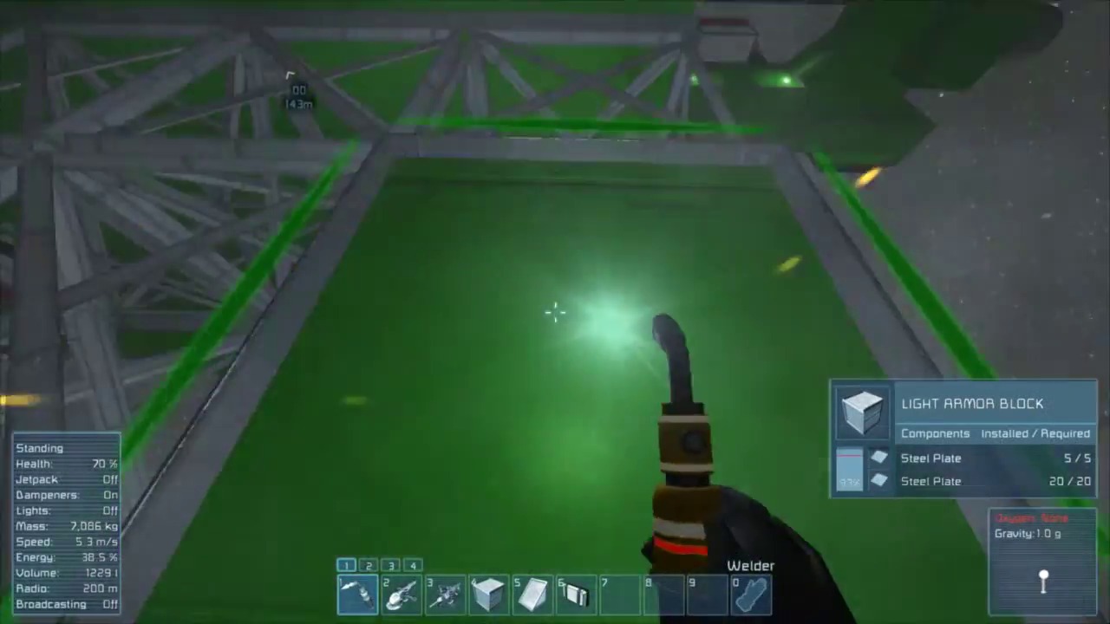
Weld the remaining new armor blocks to completion, then back away from them.
left_click_drag(555, 312, 555, 312)
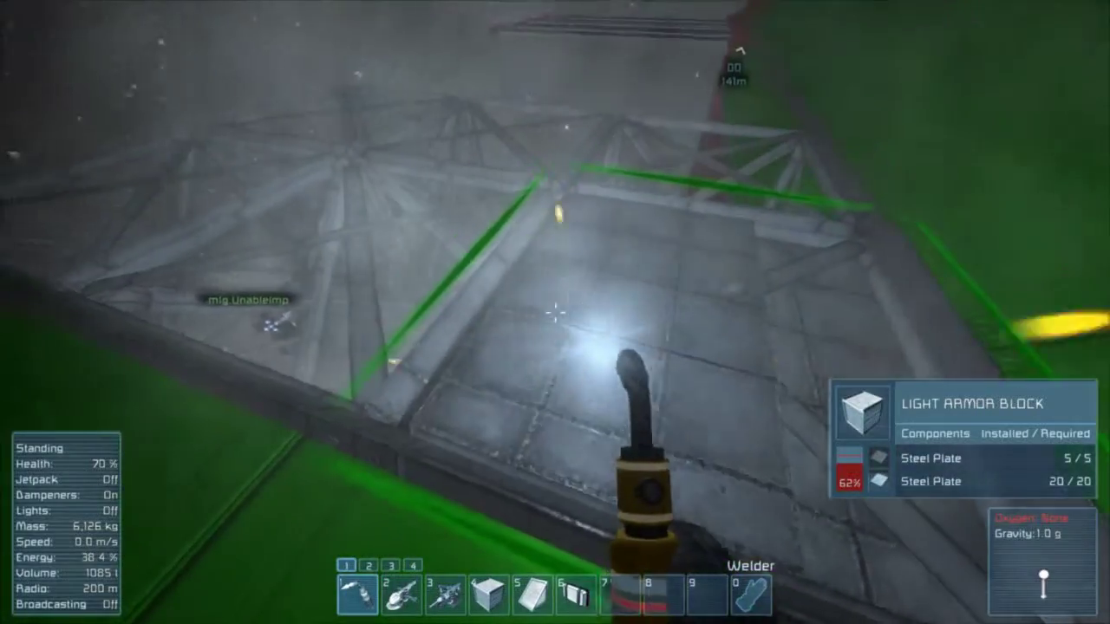
left_click_drag(555, 312, 555, 313)
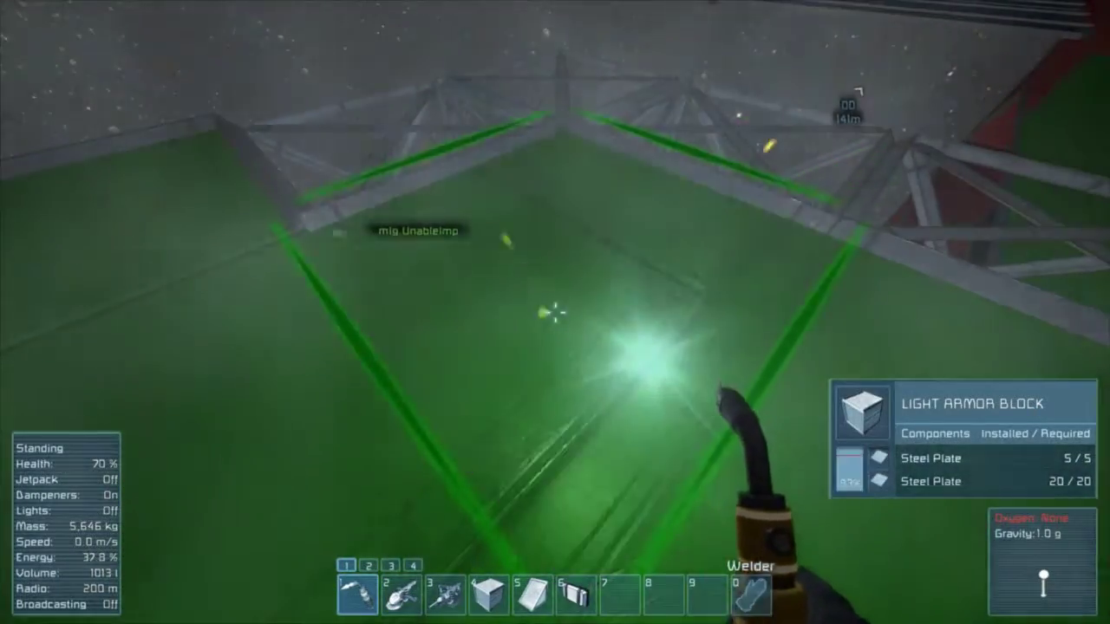
left_click_drag(554, 312, 555, 312)
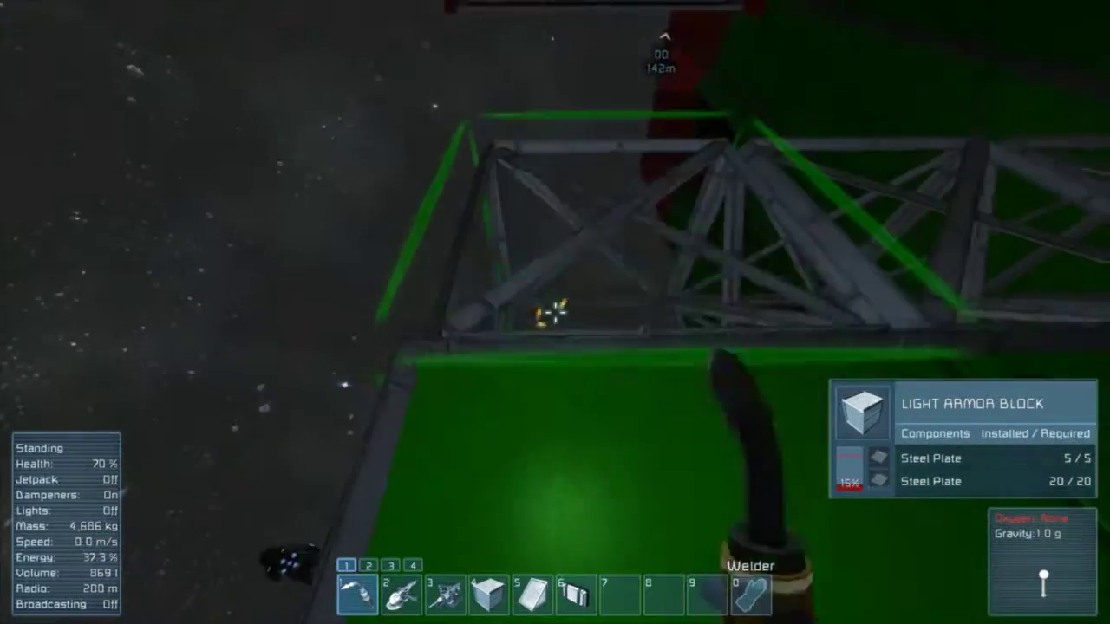
left_click_drag(555, 312, 555, 312)
key("s")
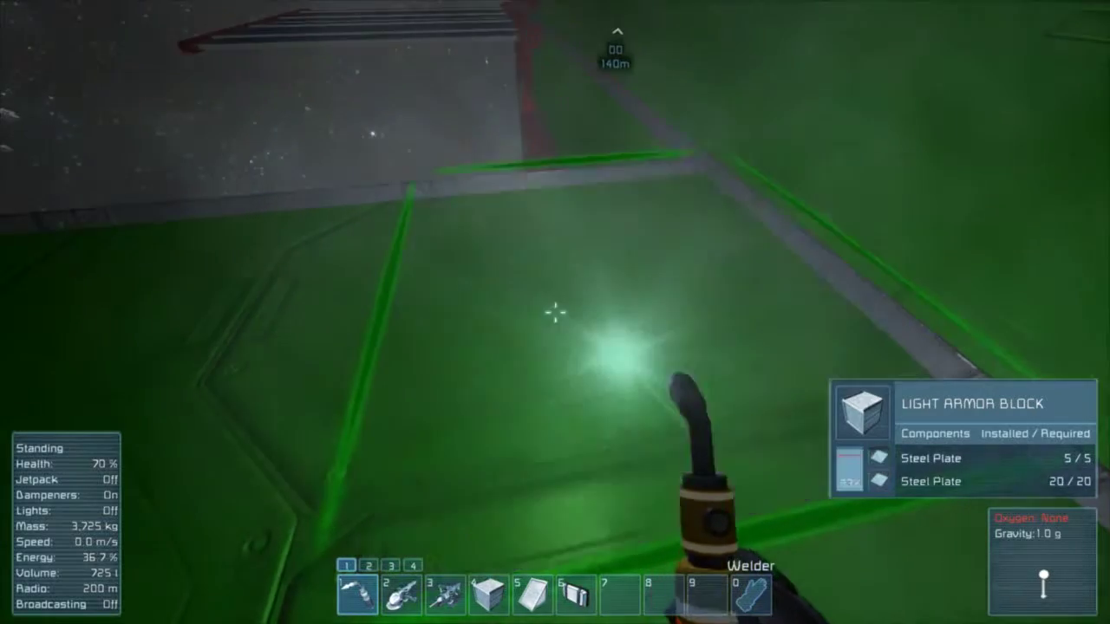
key("w")
key("w")
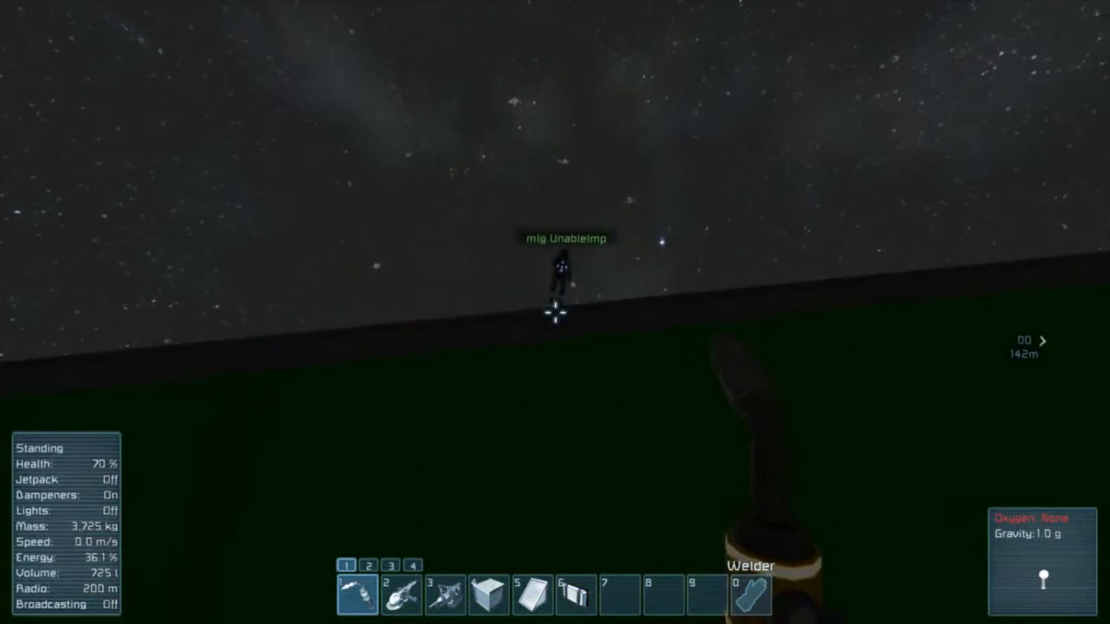
Walk across the green hull platform and hop down with the jetpack.
key("w")
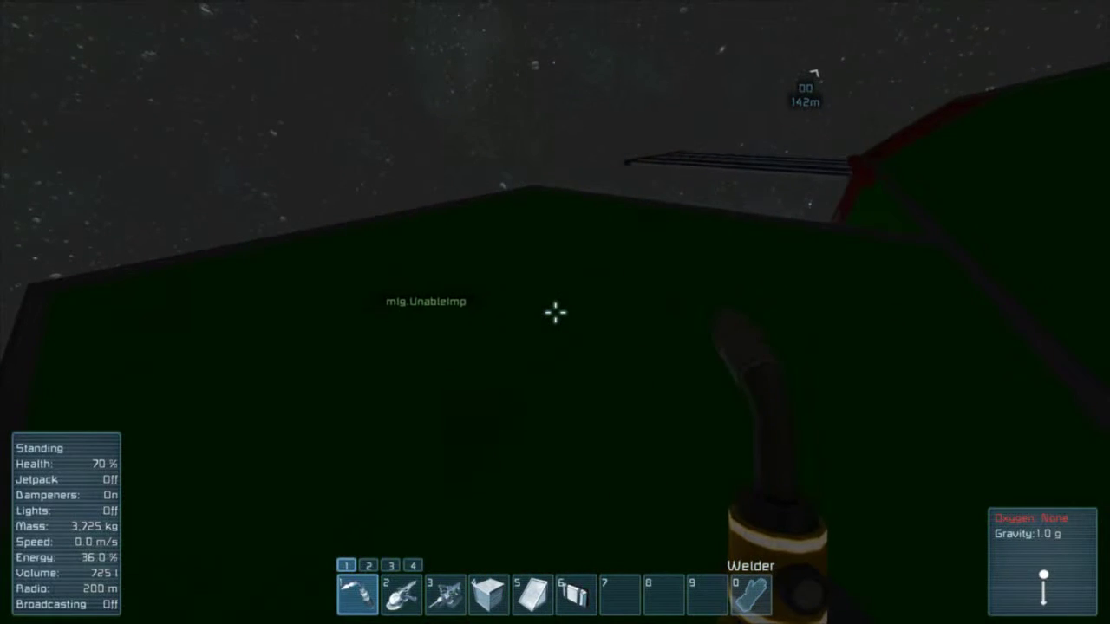
key("w")
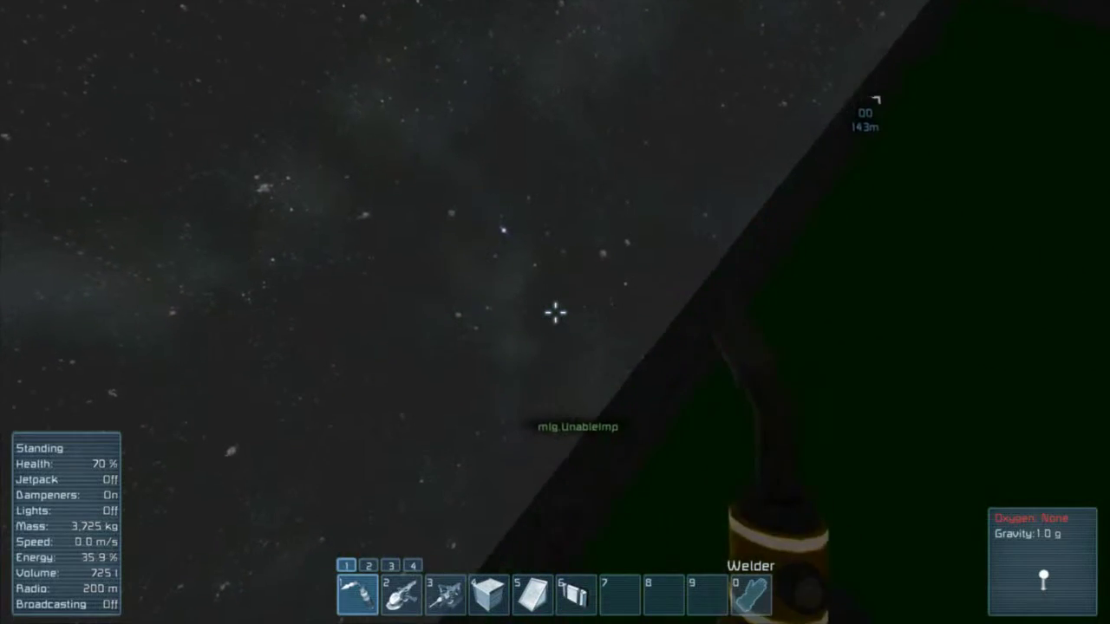
key("w")
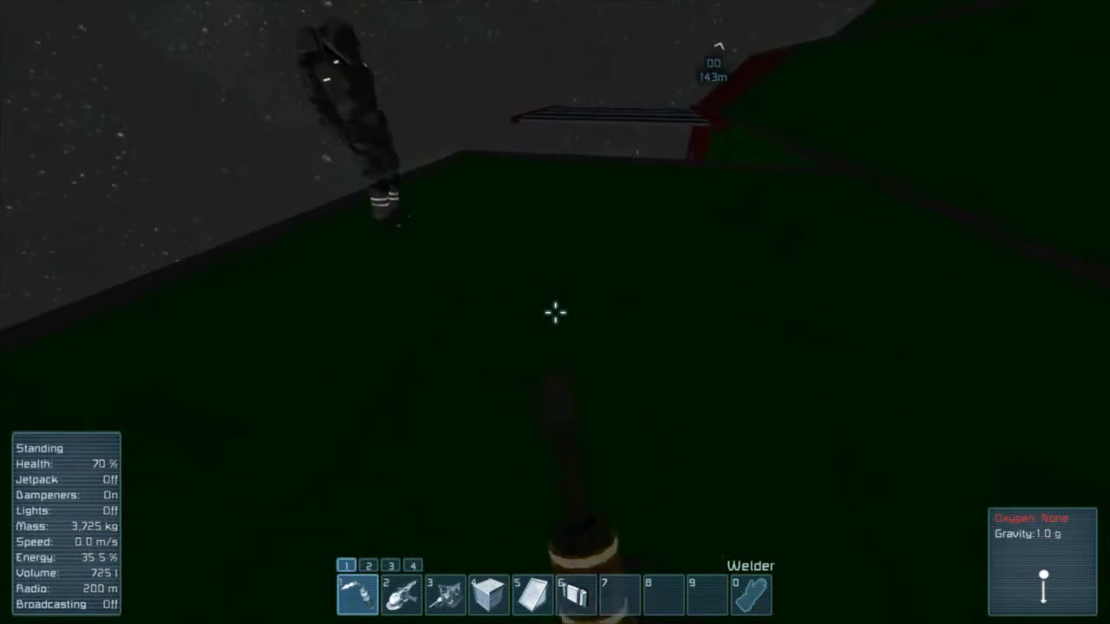
key("4")
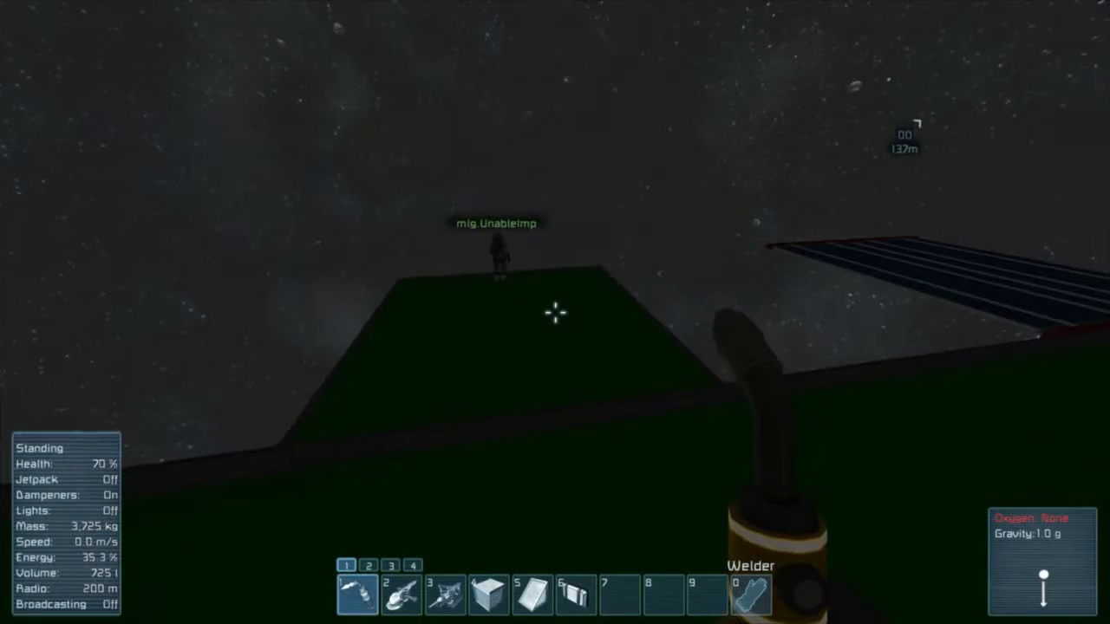
key("x")
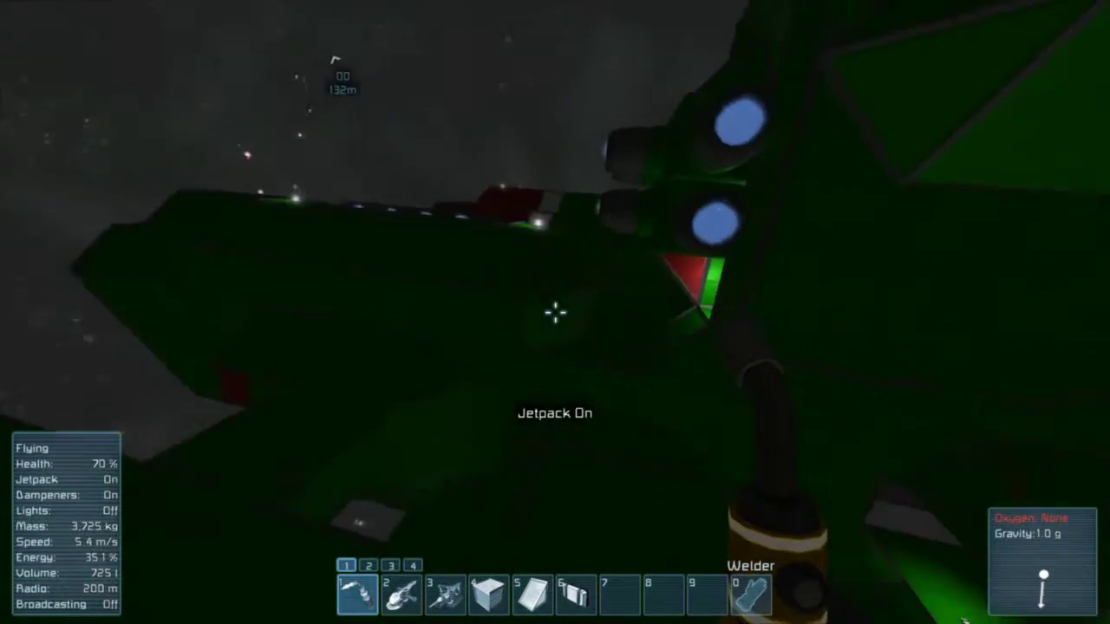
key("x")
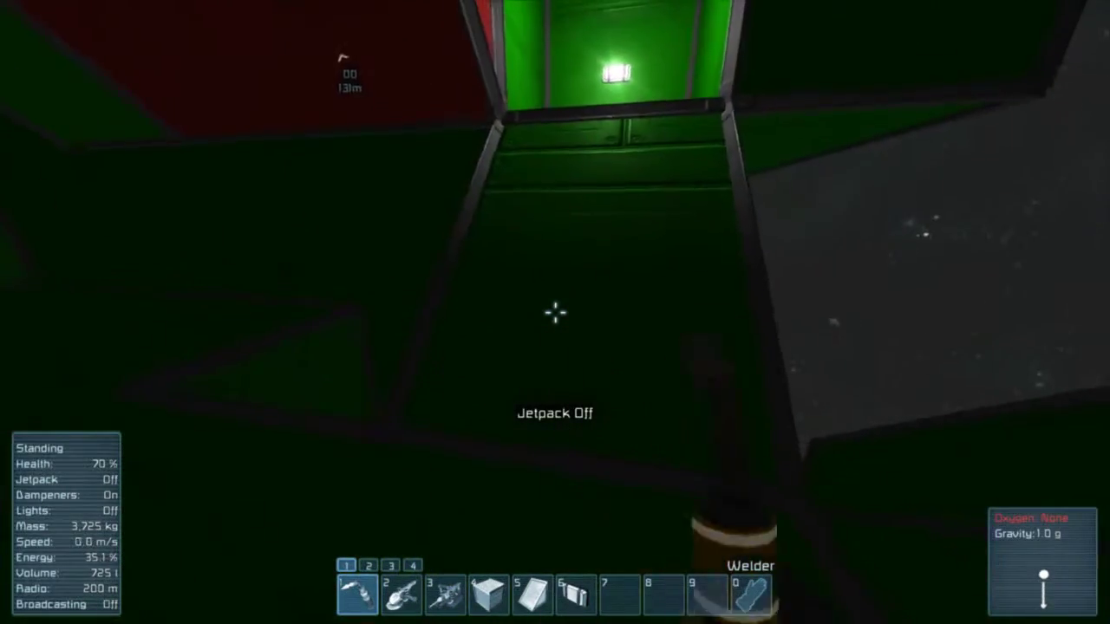
Place an Interior Light on the corridor wall and weld it to completion.
key("6")
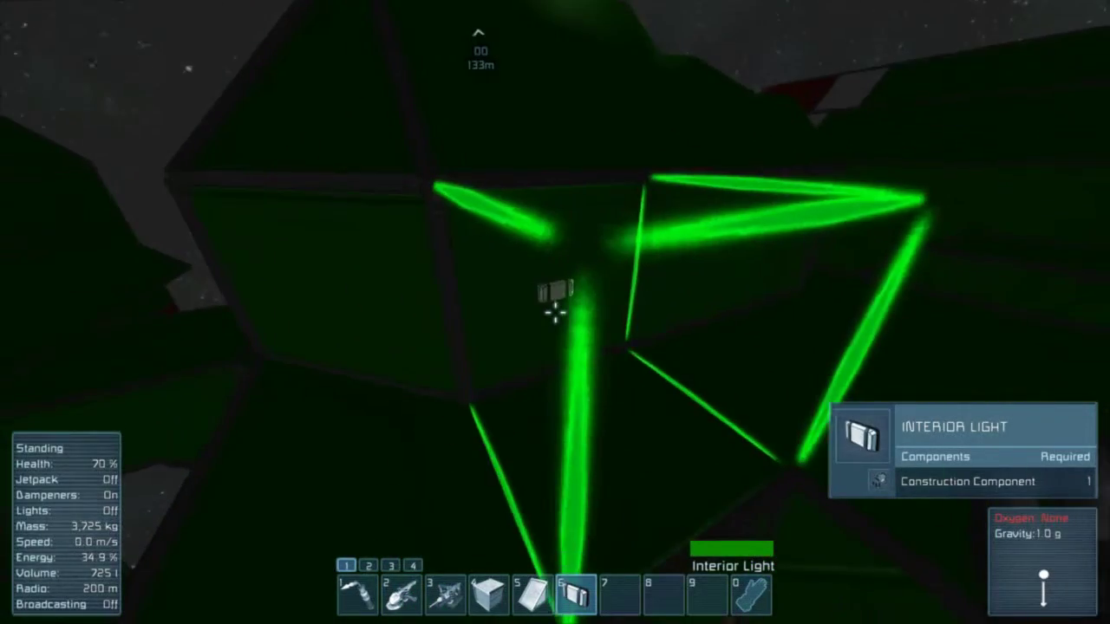
left_click(555, 312)
key("1")
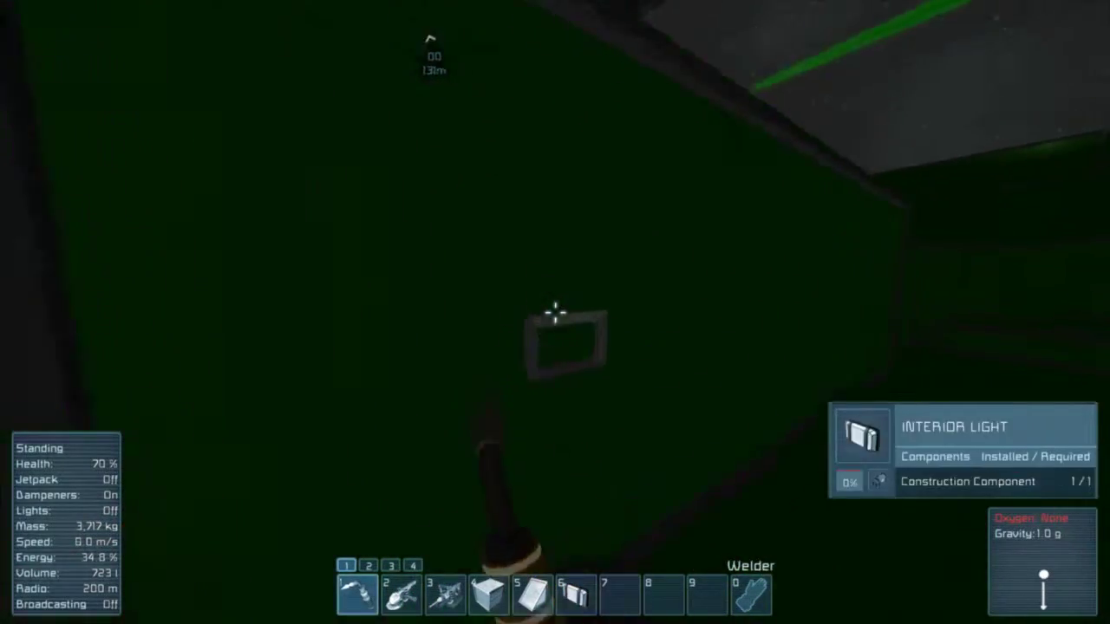
left_click(555, 312)
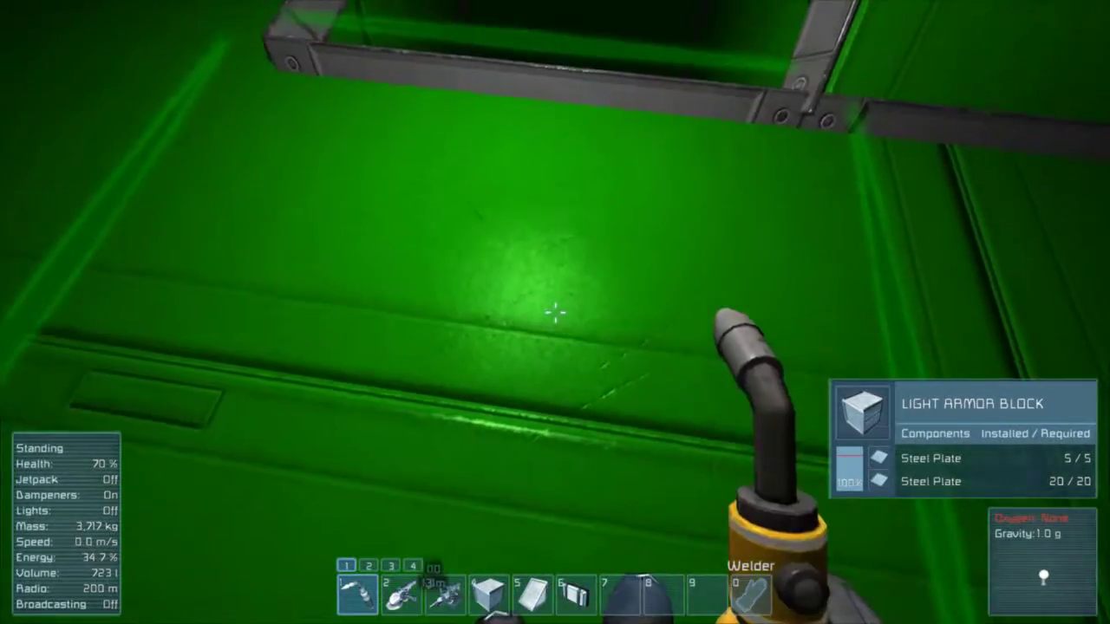
Grind down an armor block in the corridor with the grinder.
key("2")
left_click(555, 312)
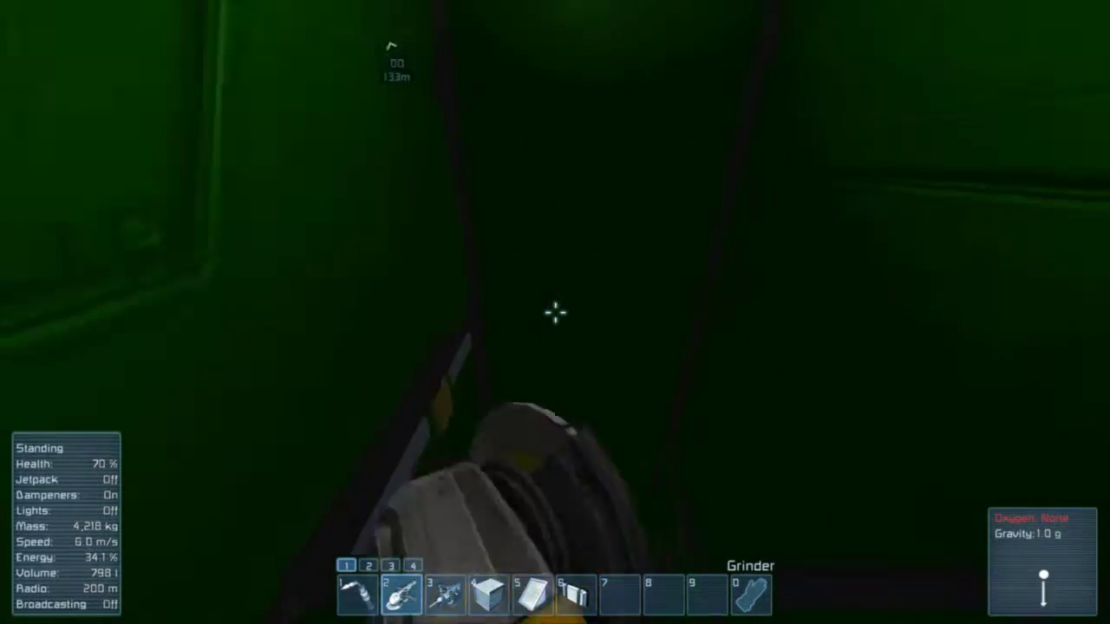
left_click(555, 312)
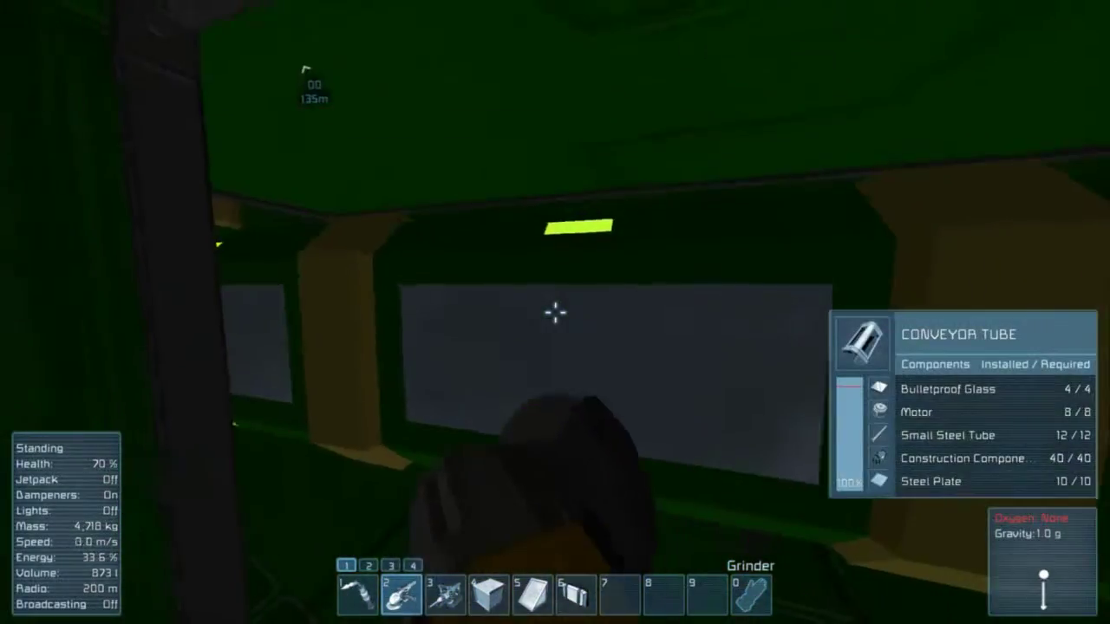
Place a Light Armor Slope overhead, rotated upright, and weld it to full plating.
key("4")
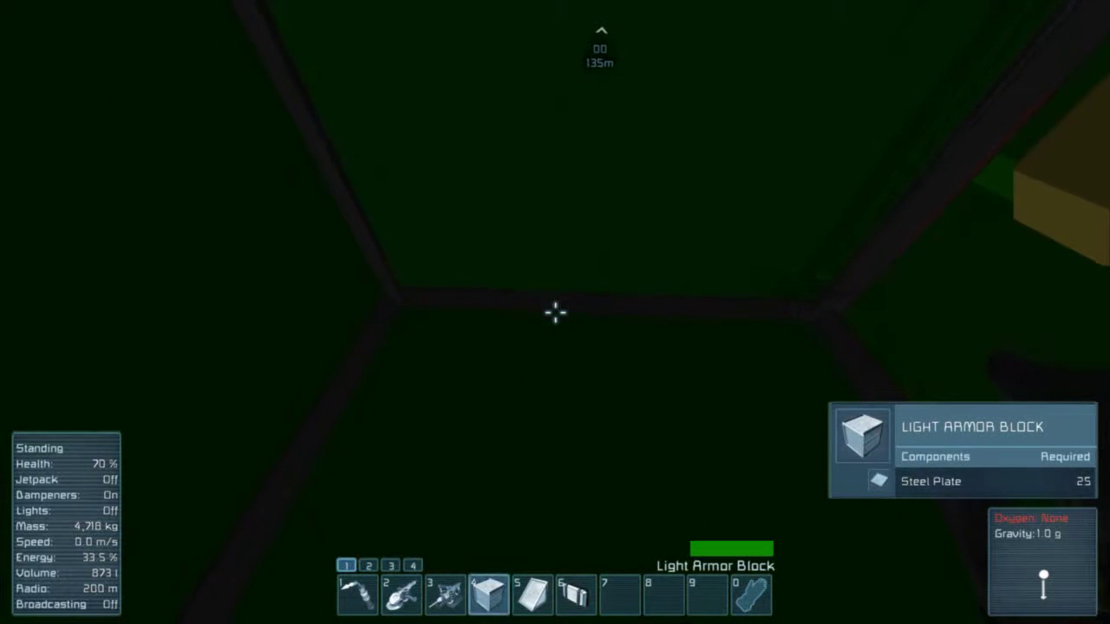
key("x")
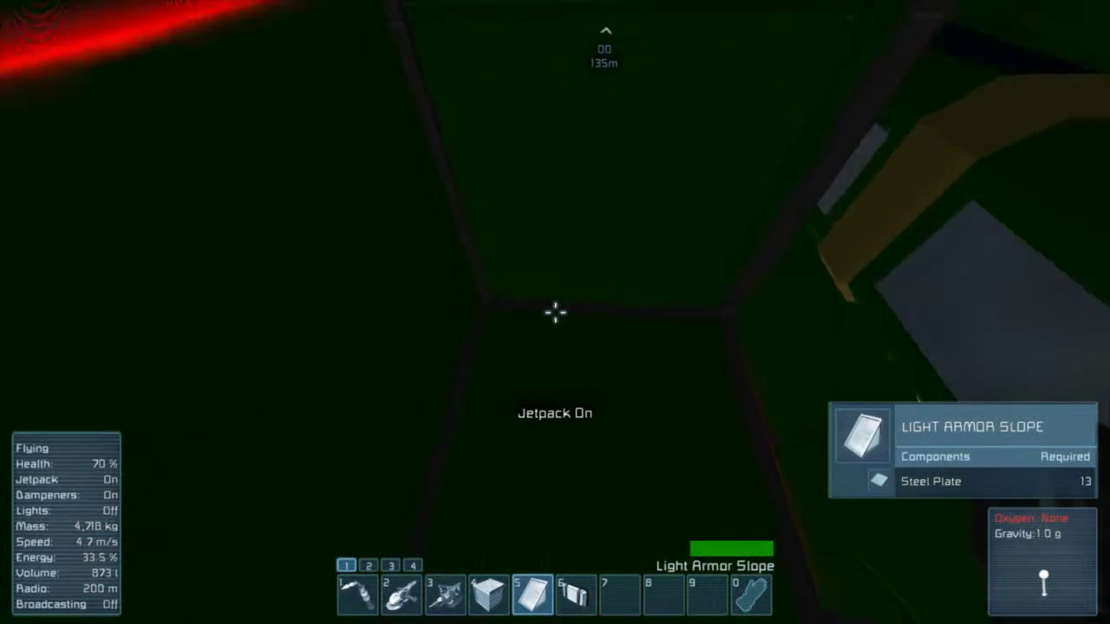
key("Page_Down")
key("Page_Down")
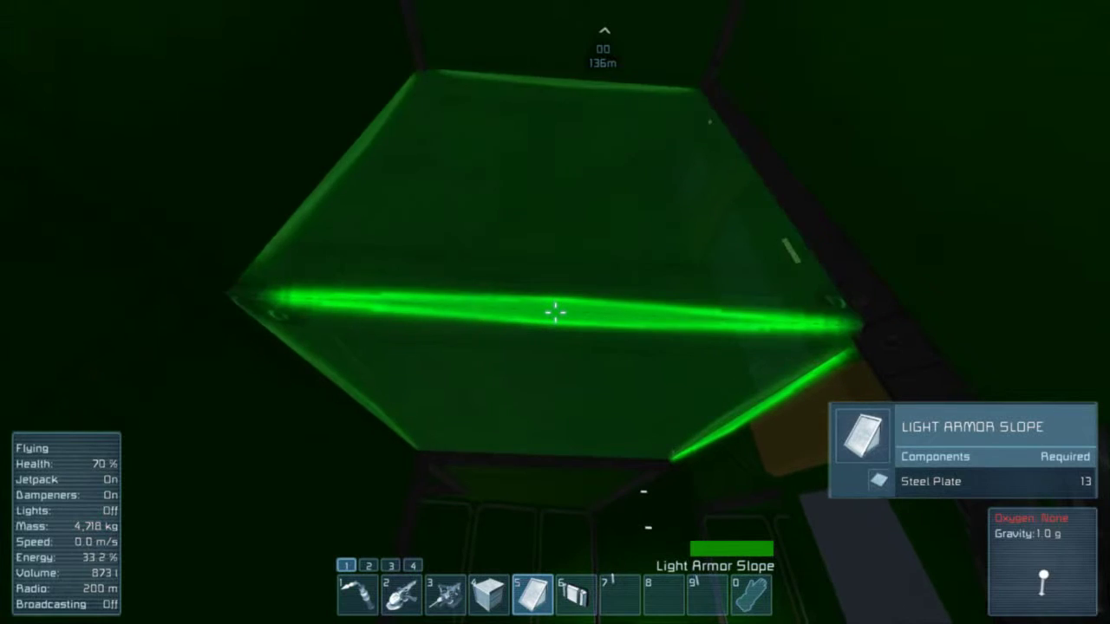
key("Page_Down")
key("Home")
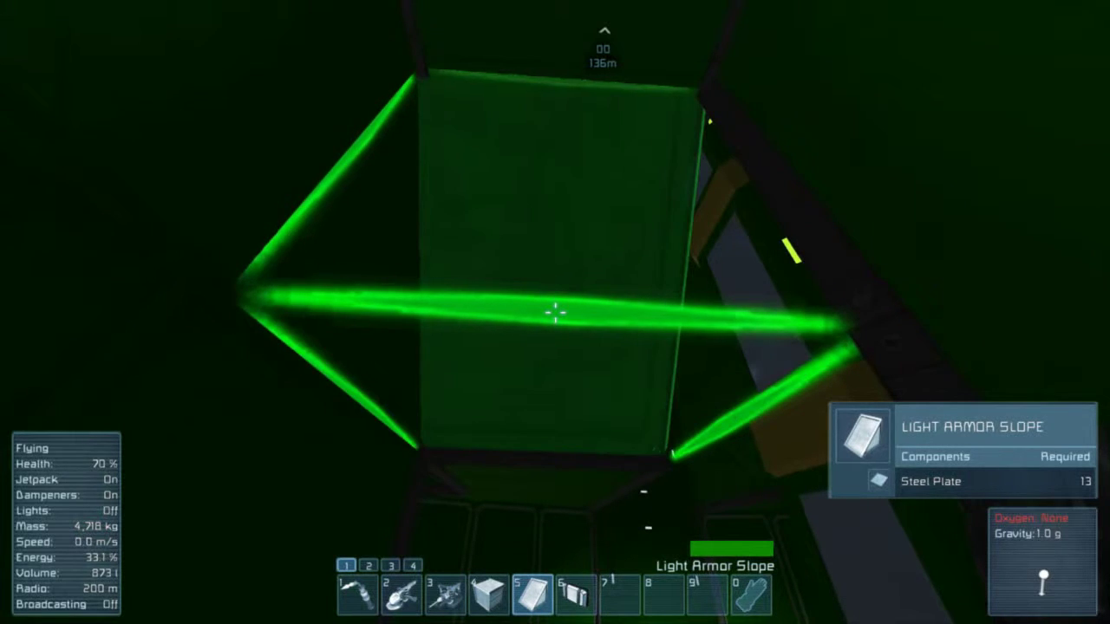
left_click(555, 313)
key("1")
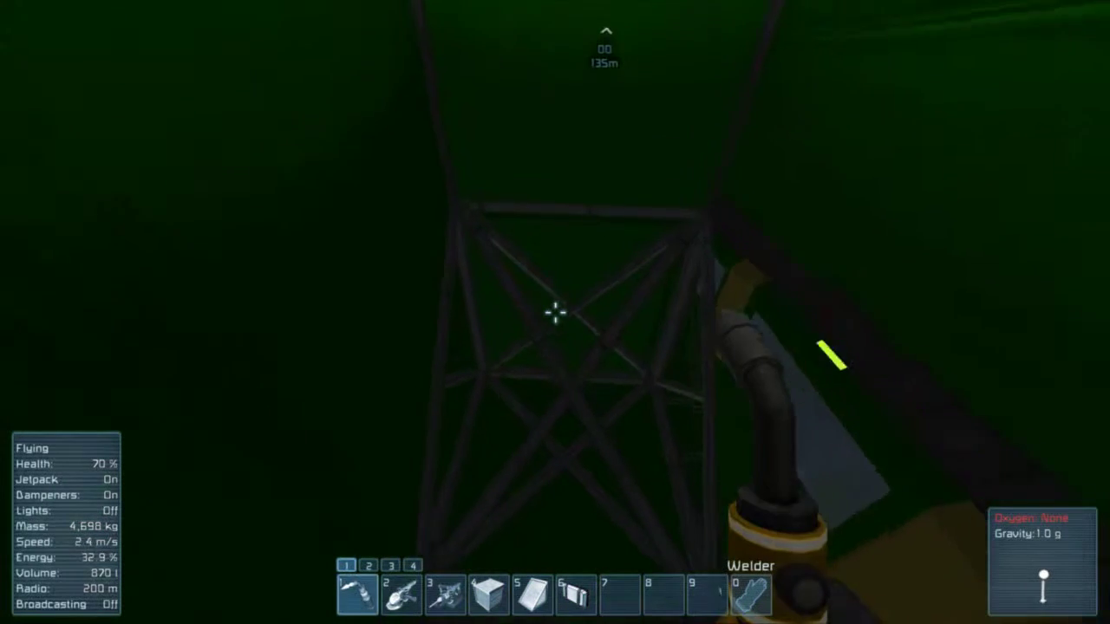
left_click(555, 312)
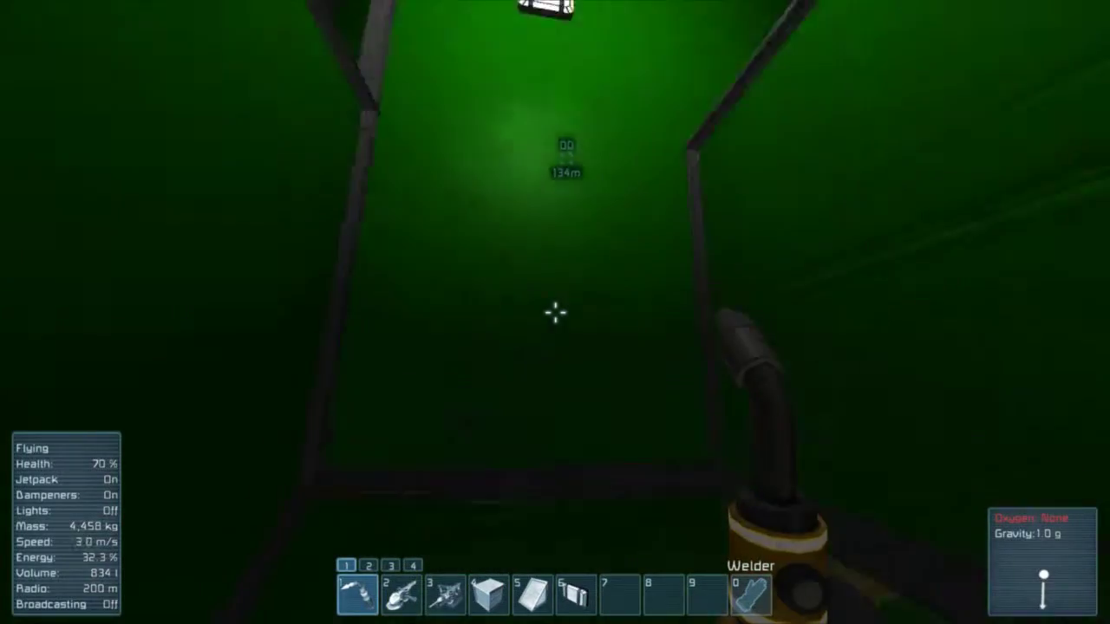
key("x")
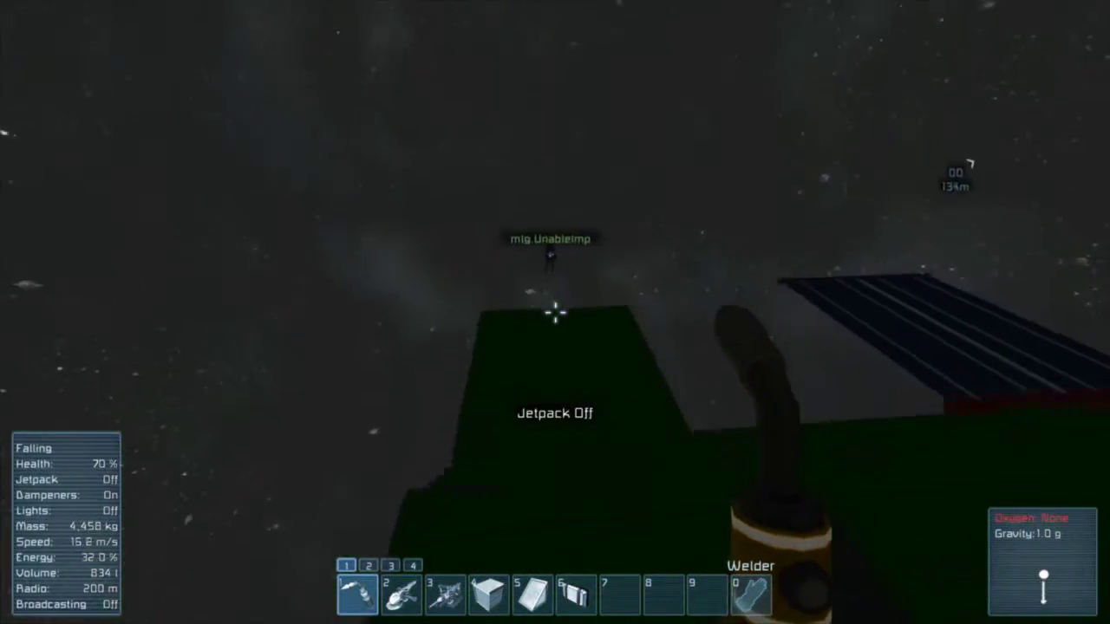
Jetpack down over the hull, fly back to the ship, and land inside the dark room.
key("x")
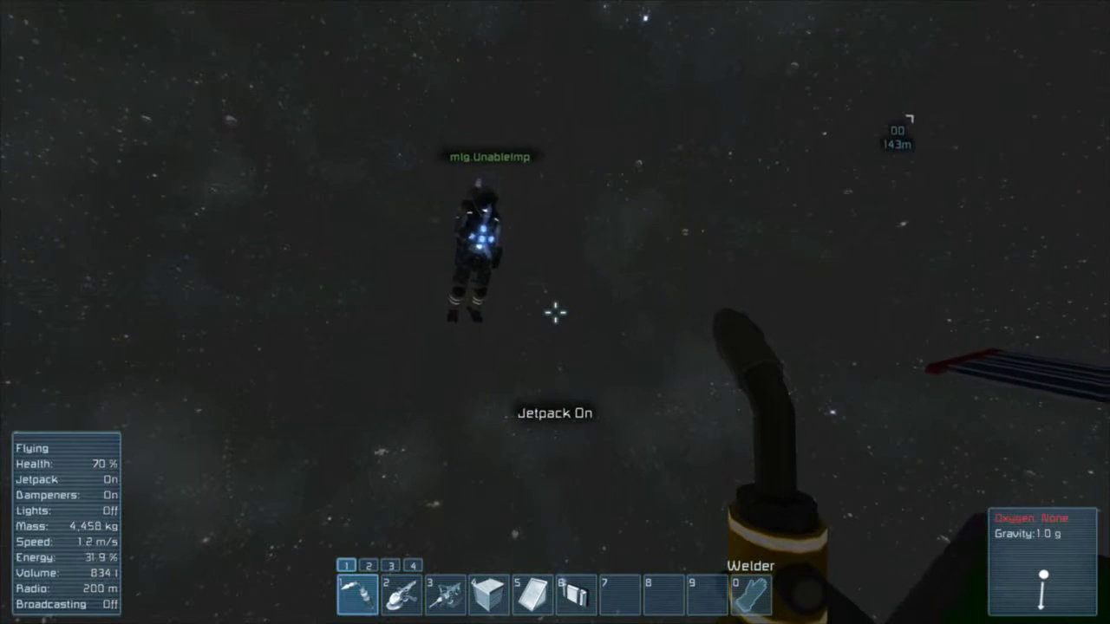
key("c")
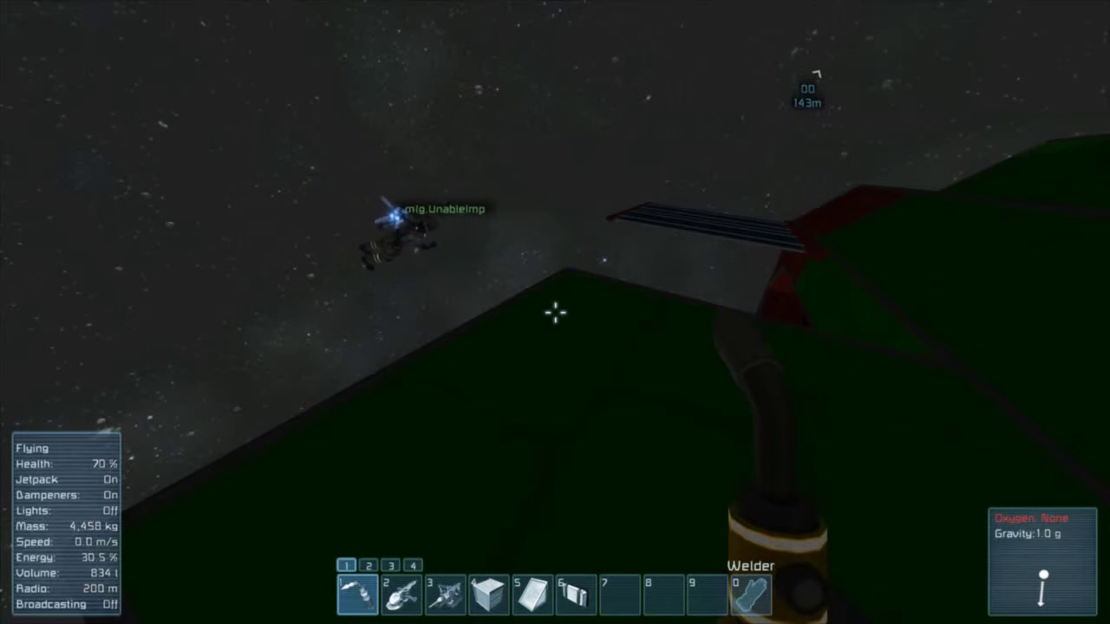
key("w")
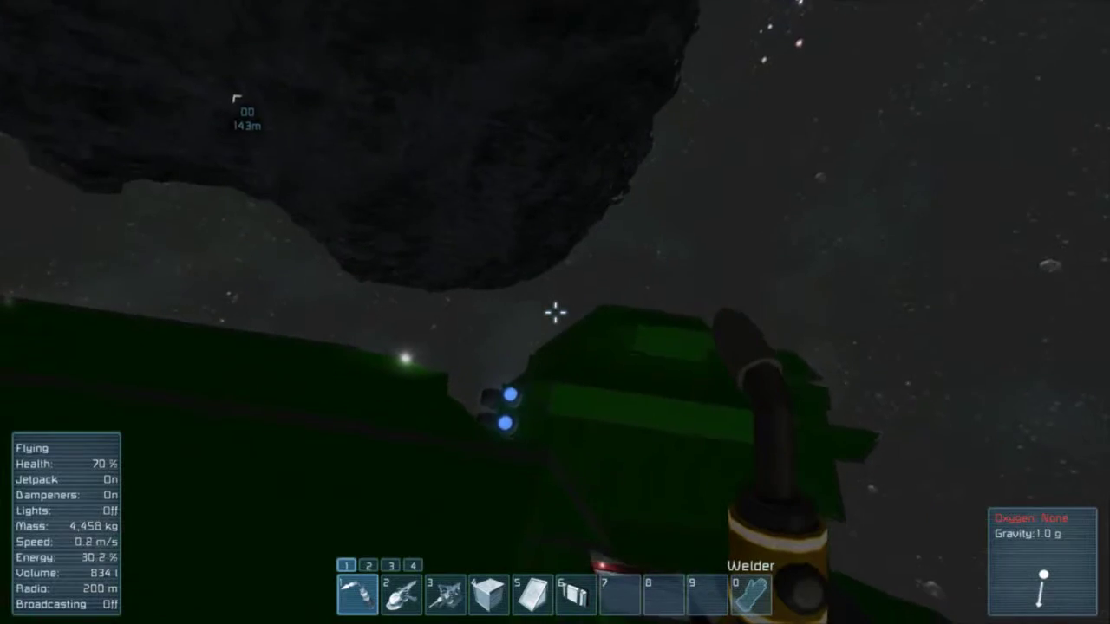
key("x")
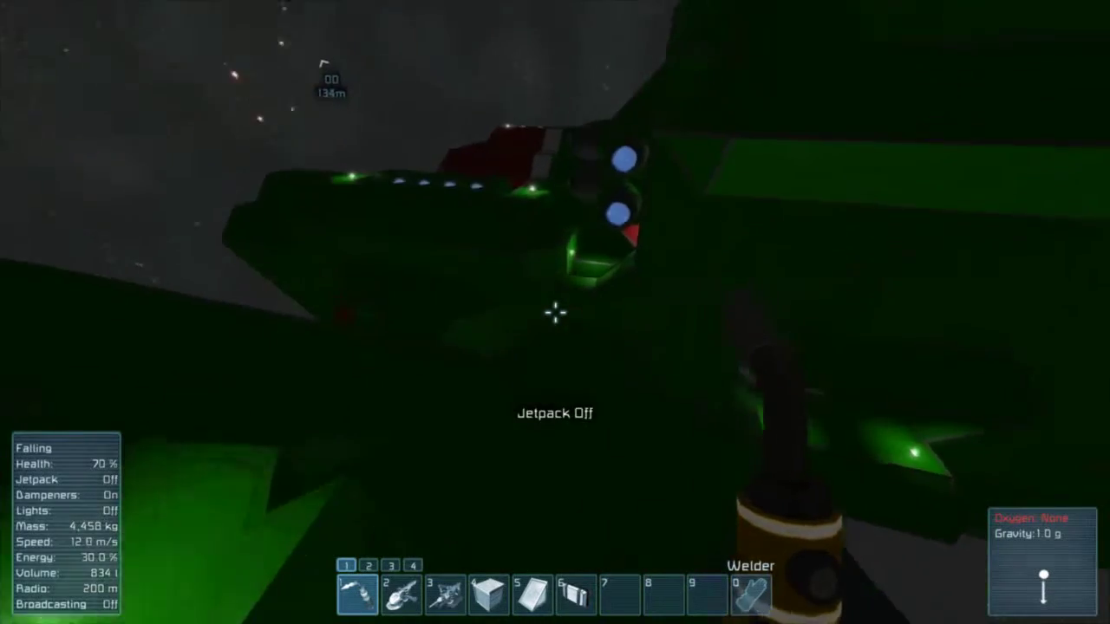
key("x")
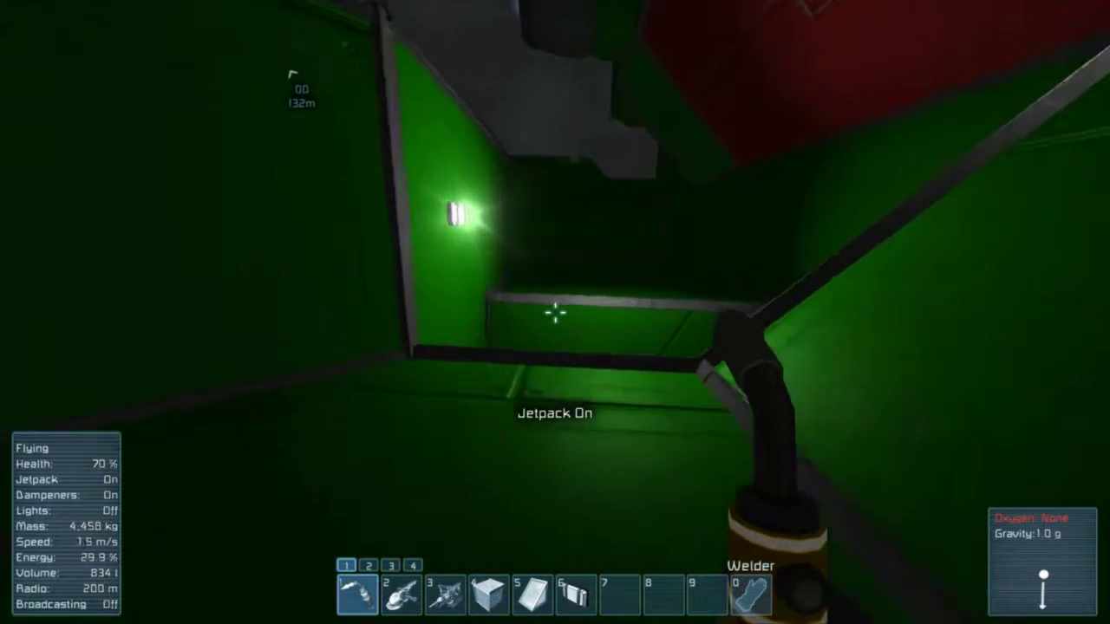
key("x")
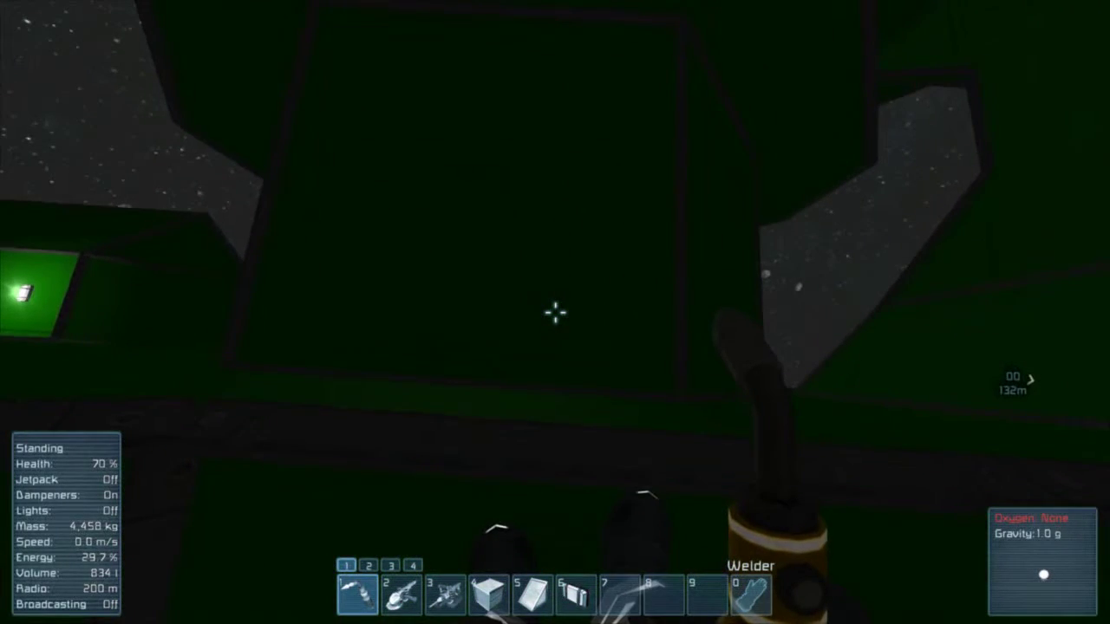
Place a light armor block and a sloped armor piece, welding both to full.
key("4")
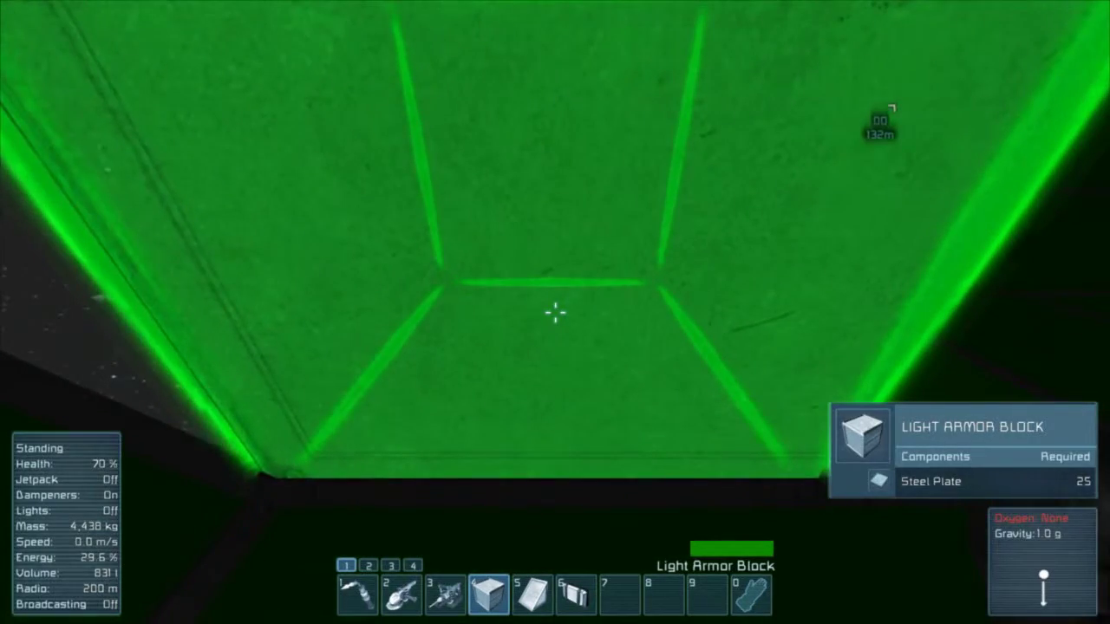
left_click(555, 312)
key("1")
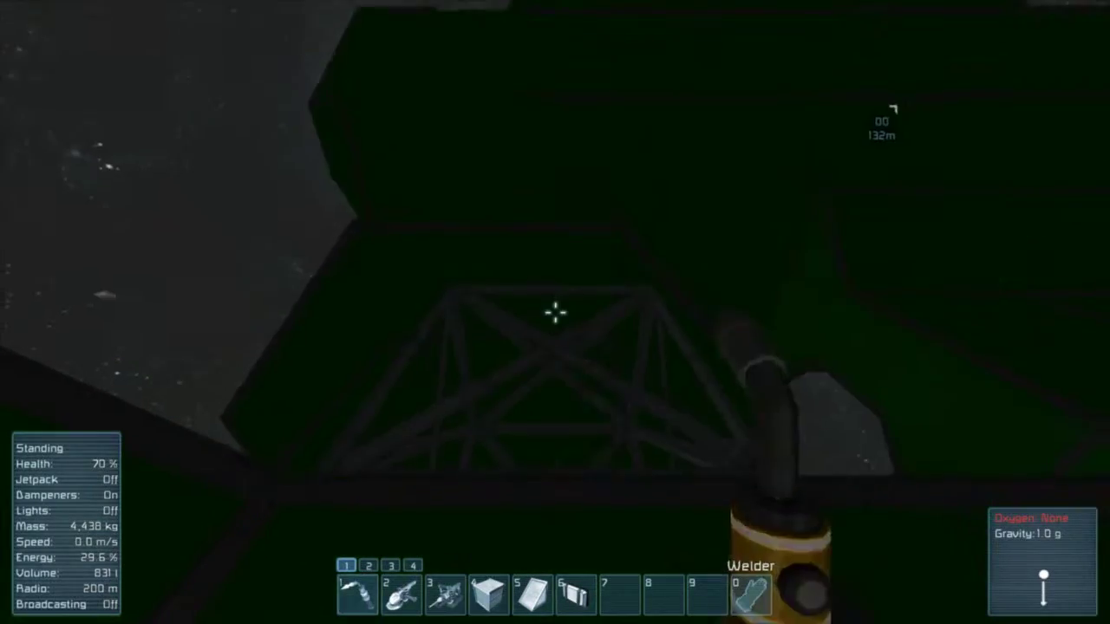
left_click_drag(555, 312, 555, 312)
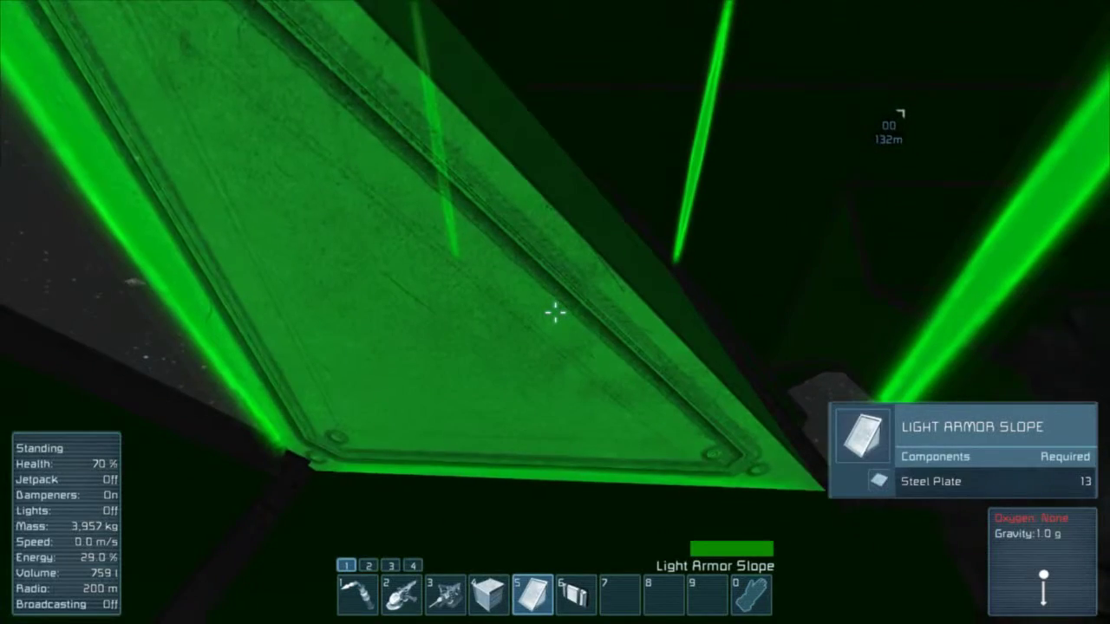
left_click(555, 312)
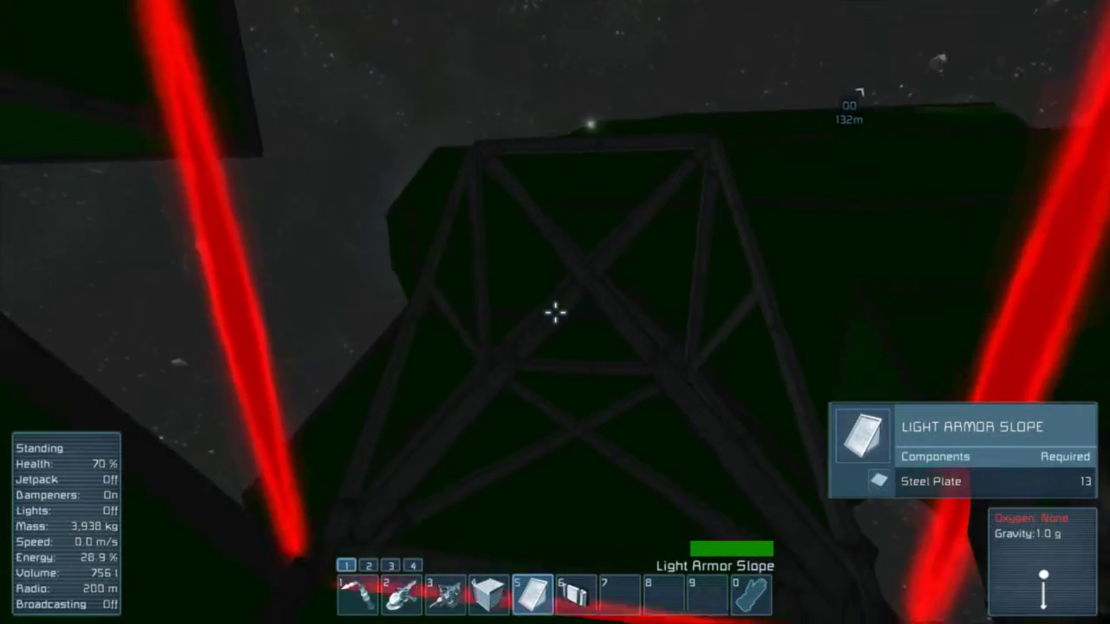
key("1")
left_click(555, 312)
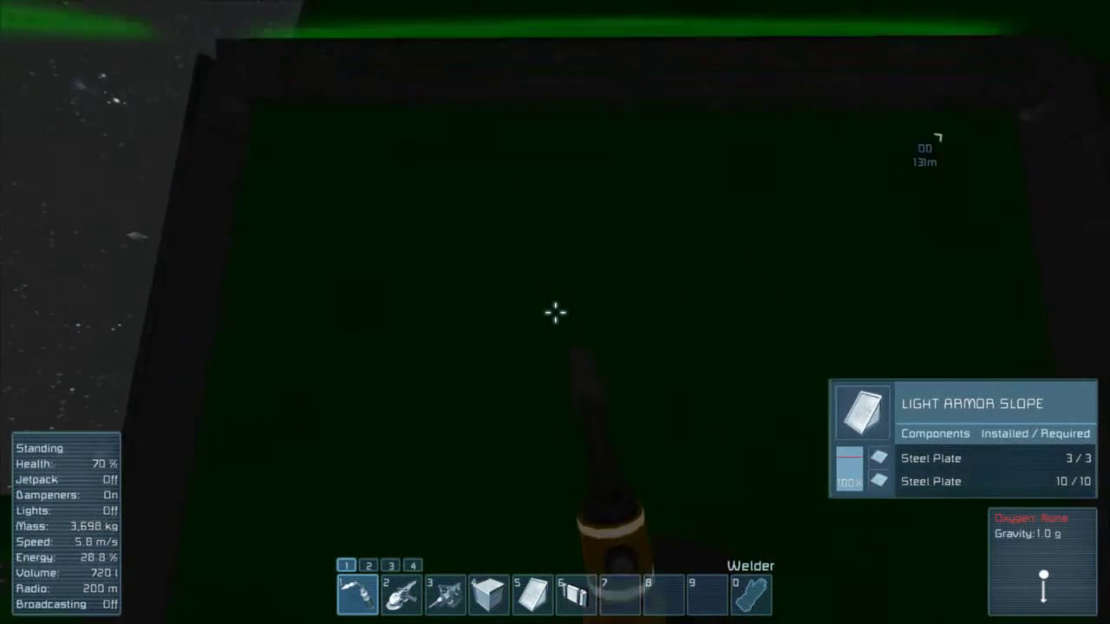
Place another light armor block on the truss and weld it.
key("4")
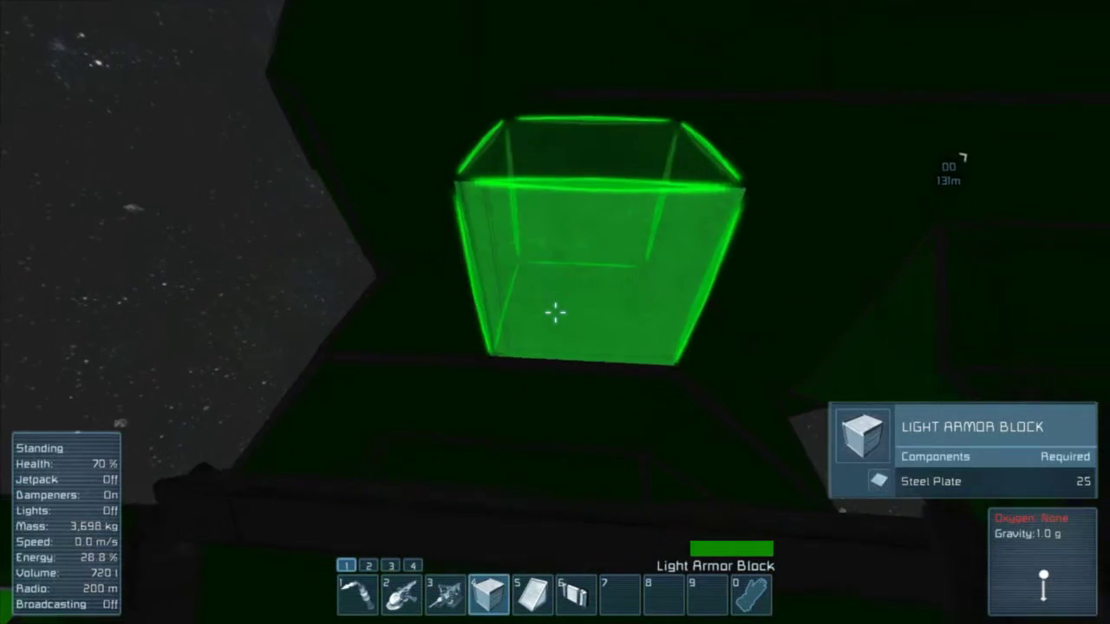
left_click(555, 312)
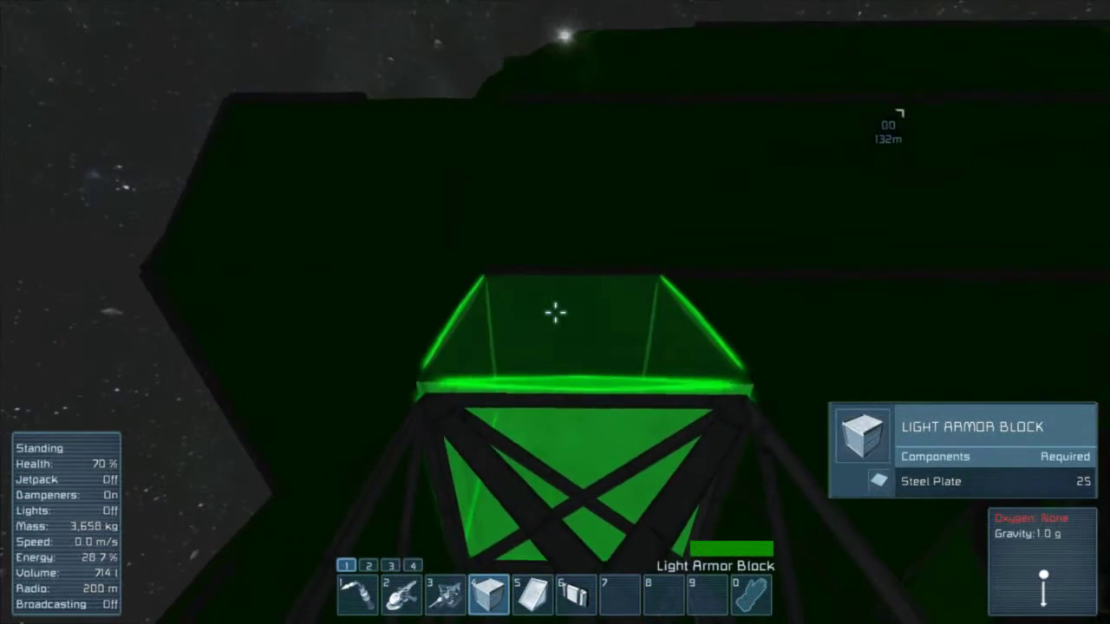
key("1")
left_click(555, 312)
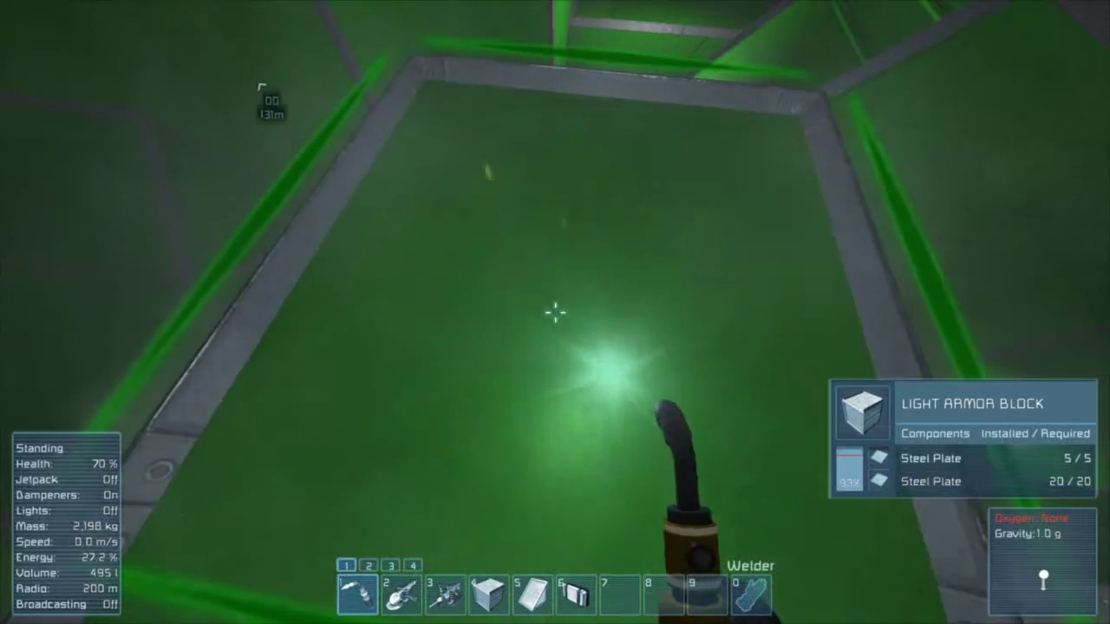
Weld the green light armor corner, block and slope along the hull to 100%.
key("w")
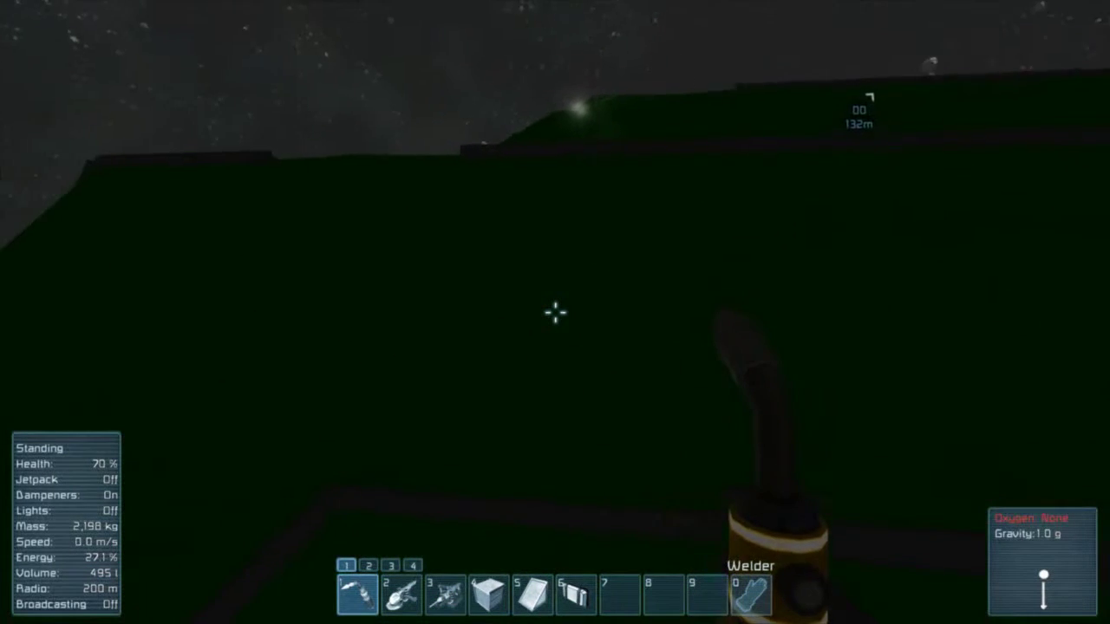
key("w")
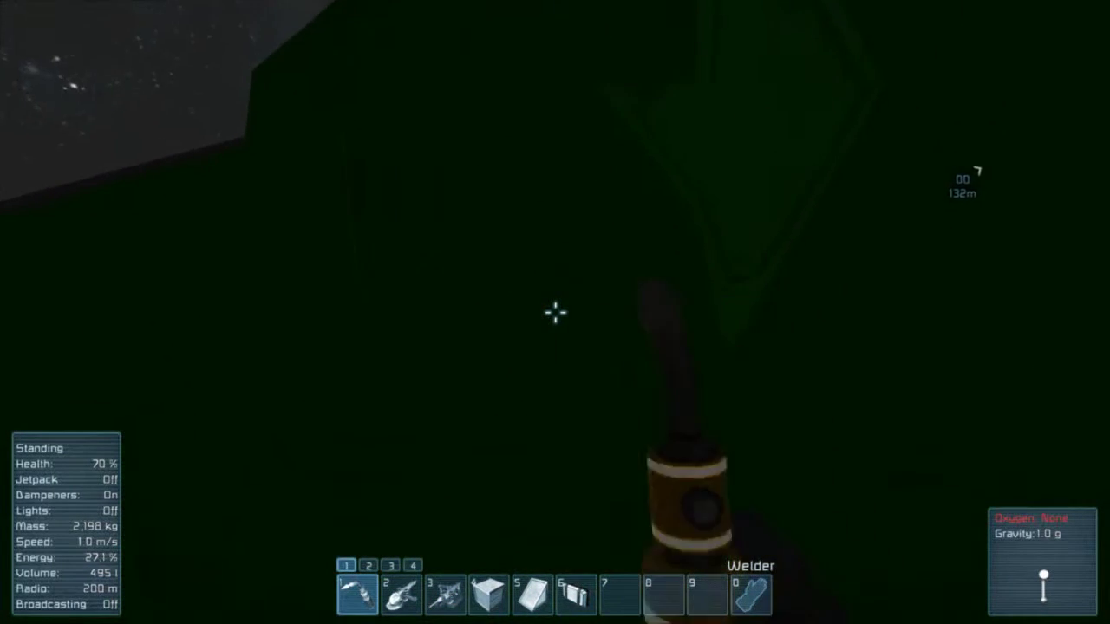
left_click(555, 312)
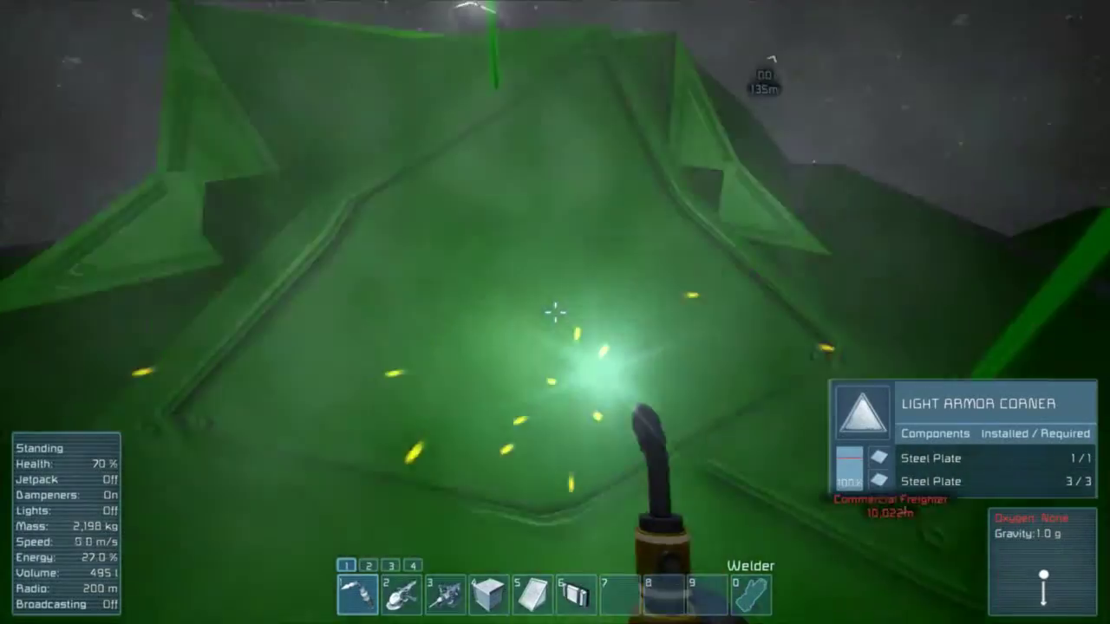
key("w")
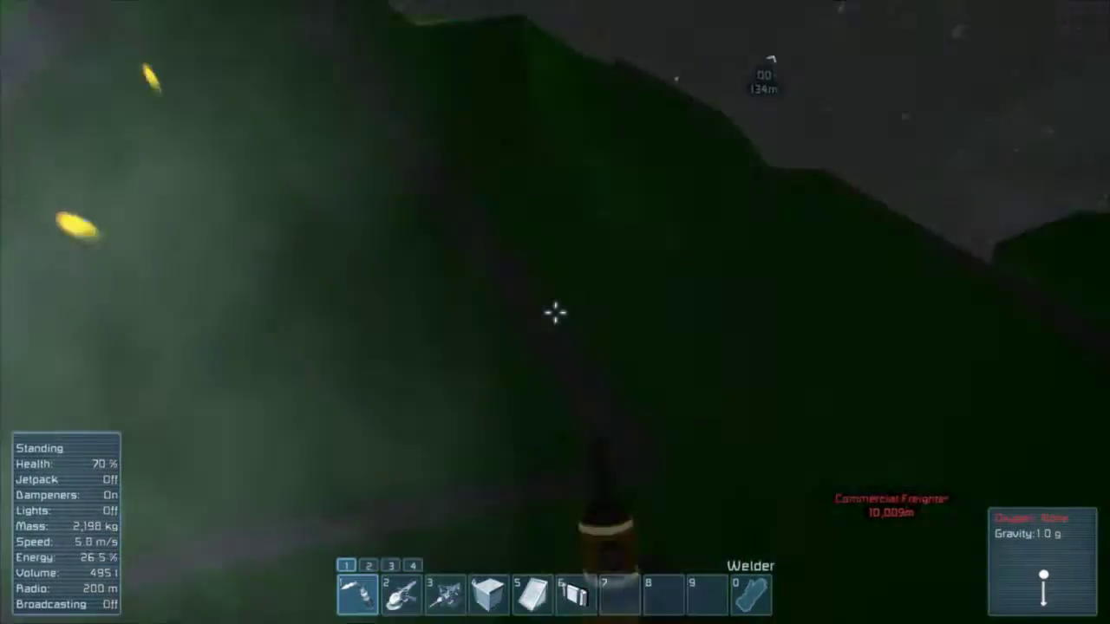
left_click(555, 313)
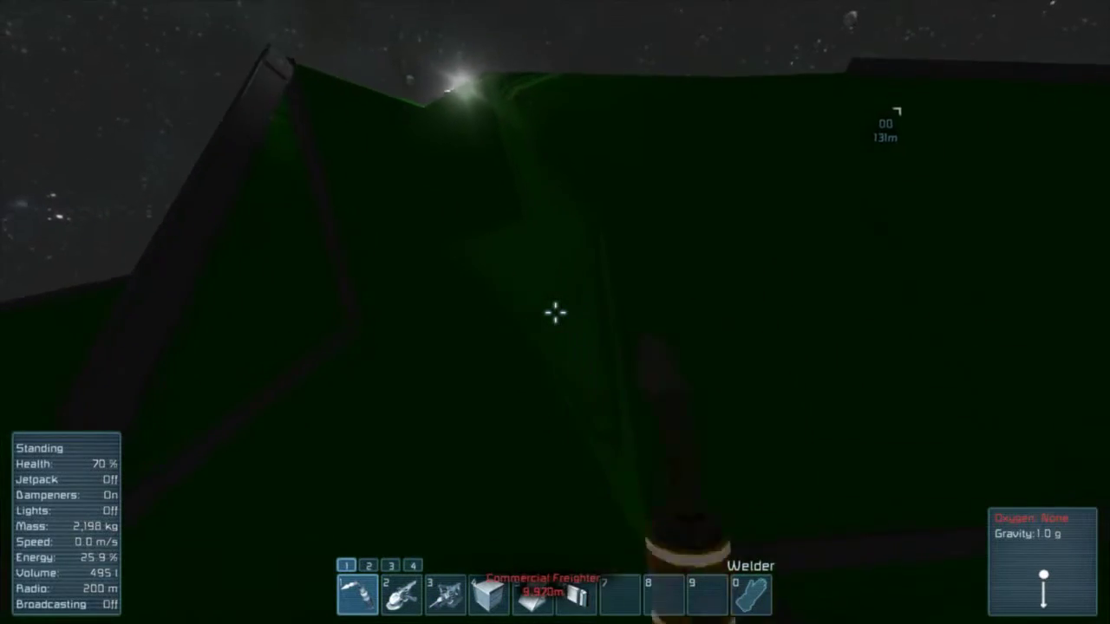
left_click(555, 312)
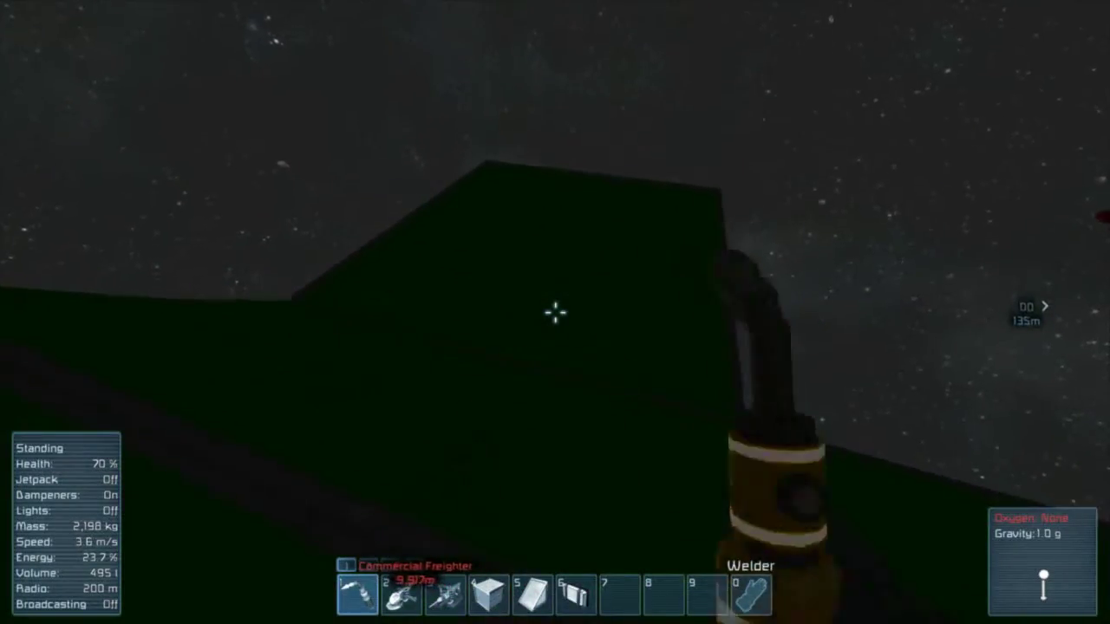
key("g")
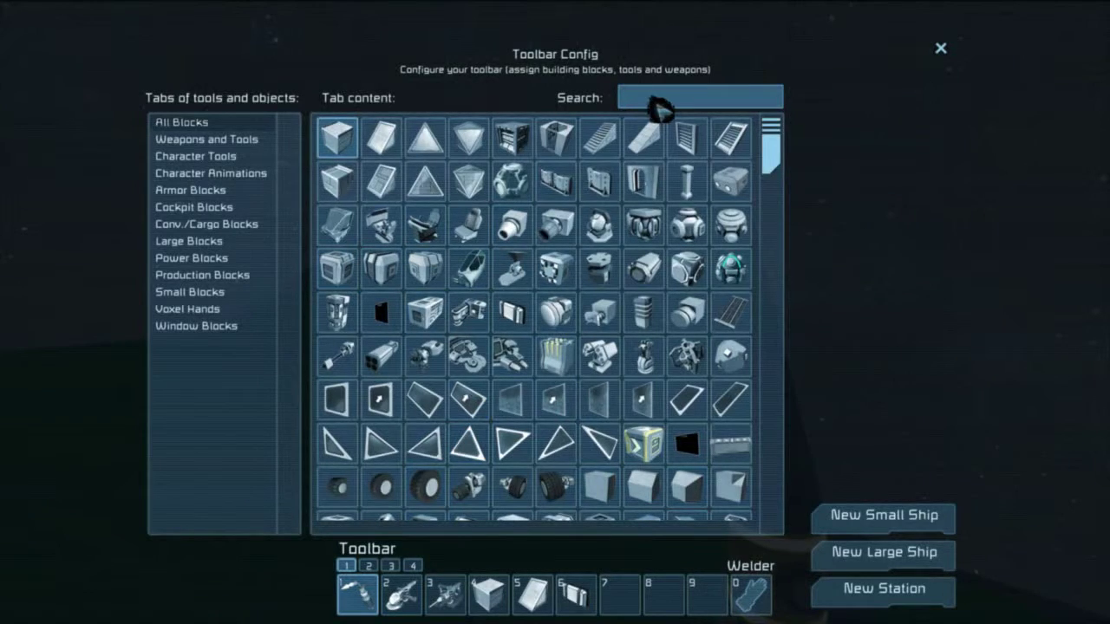
Drag Landing Gear into hotbar slot 7 and close Toolbar Config.
left_click_drag(512, 268, 619, 594)
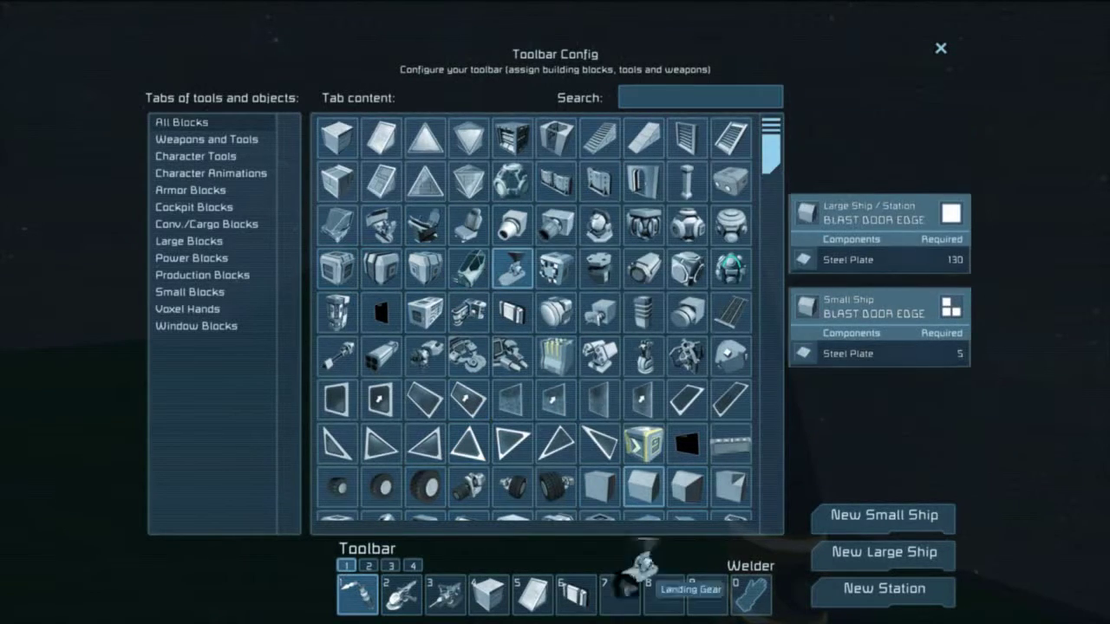
key("Escape")
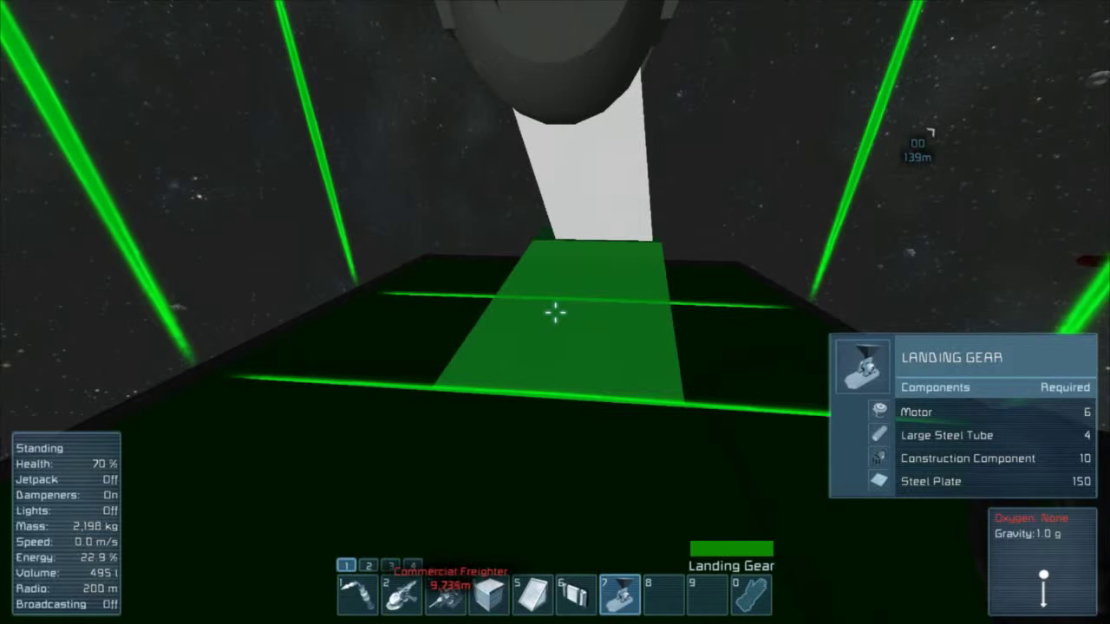
Close Toolbar Config again, re-equip the welder, and weld the unfinished green block.
key("g")
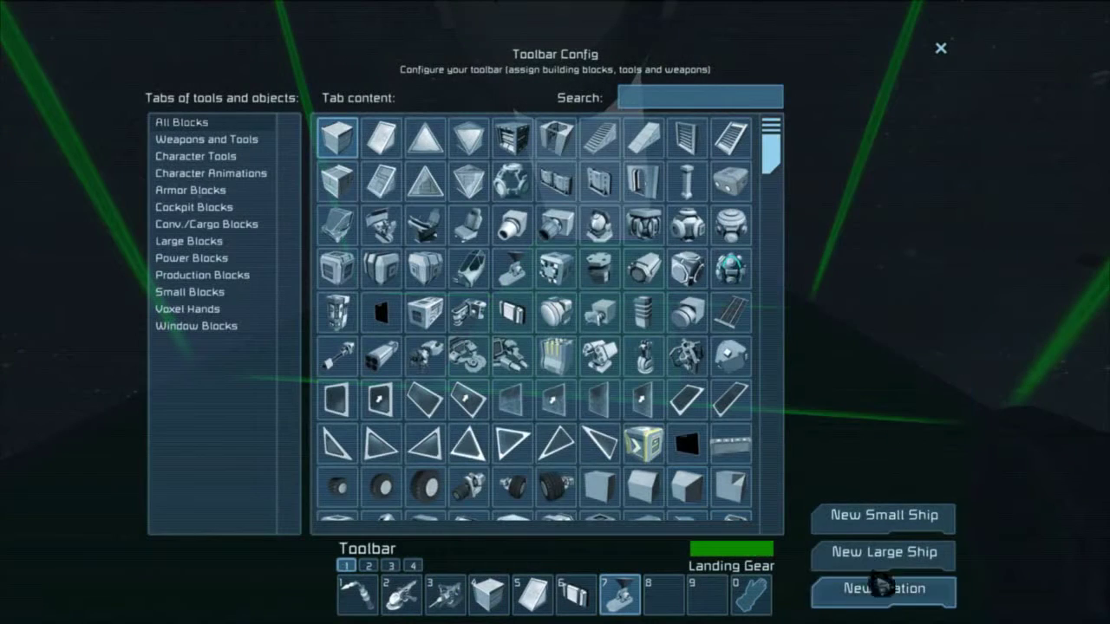
left_click(877, 517)
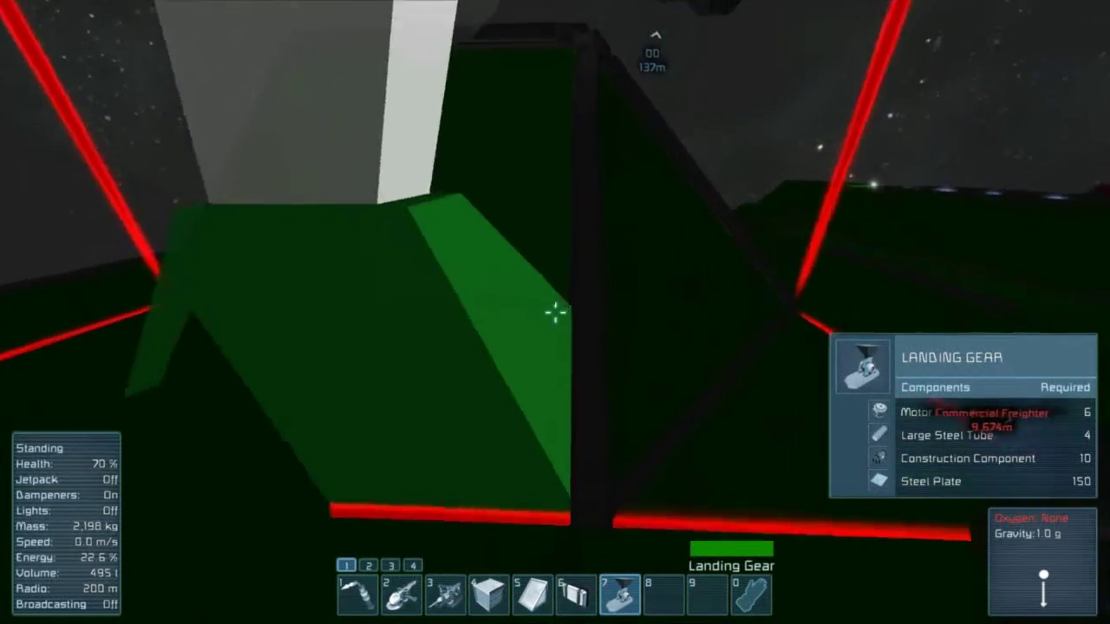
key("1")
left_click_drag(555, 312, 555, 312)
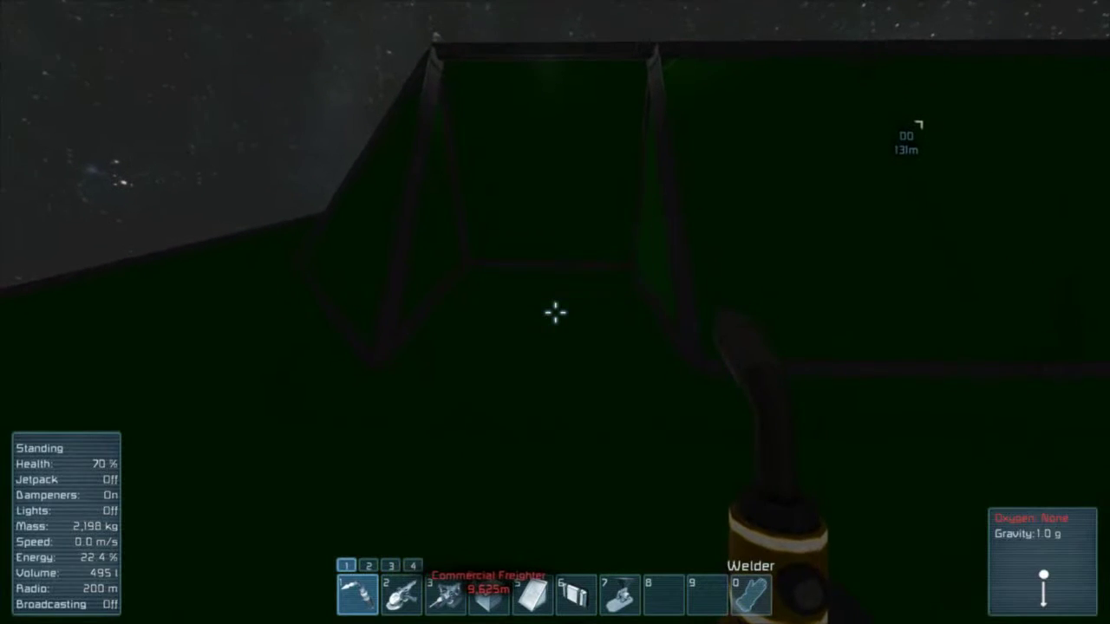
Place a rotated Light Armor Slope on the hull and weld it to 100%.
key("5")
key("Page_Down")
left_click(555, 312)
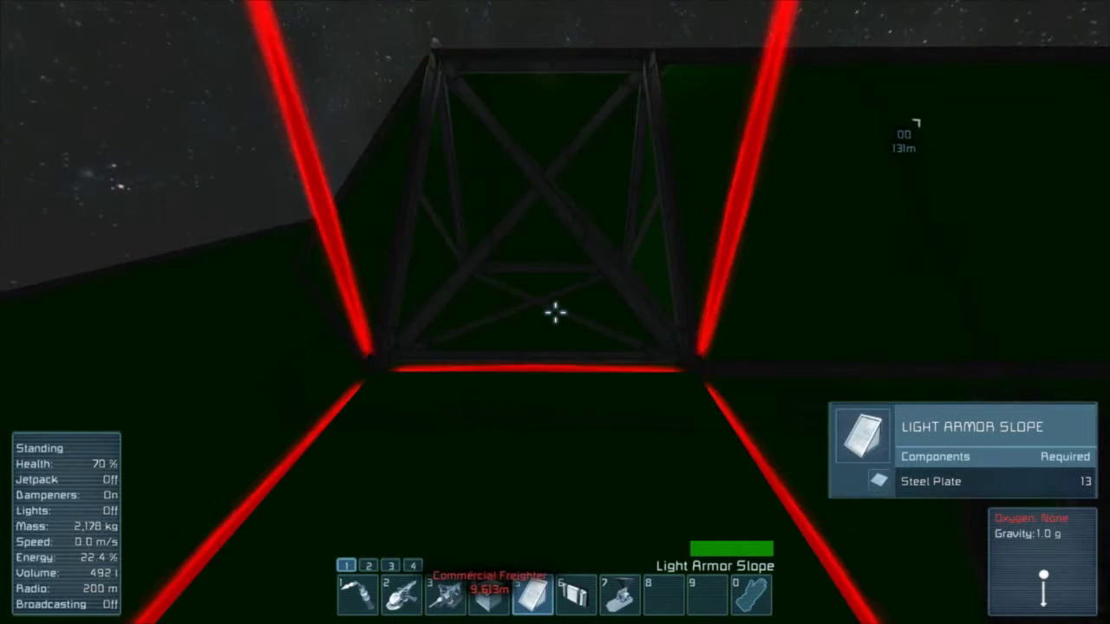
key("1")
left_click(555, 312)
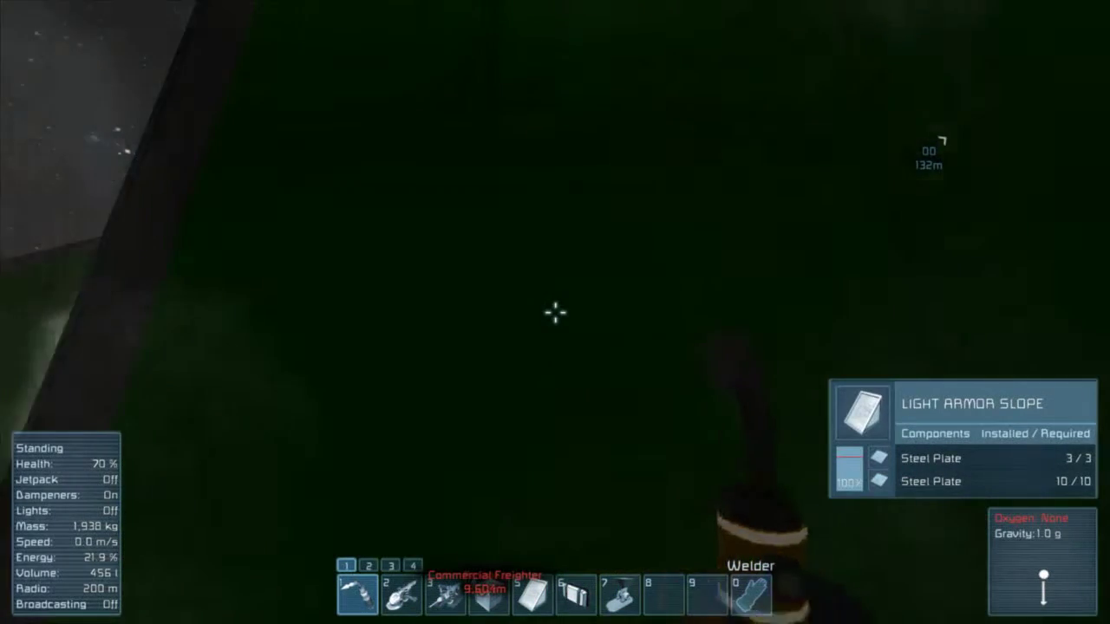
key("w")
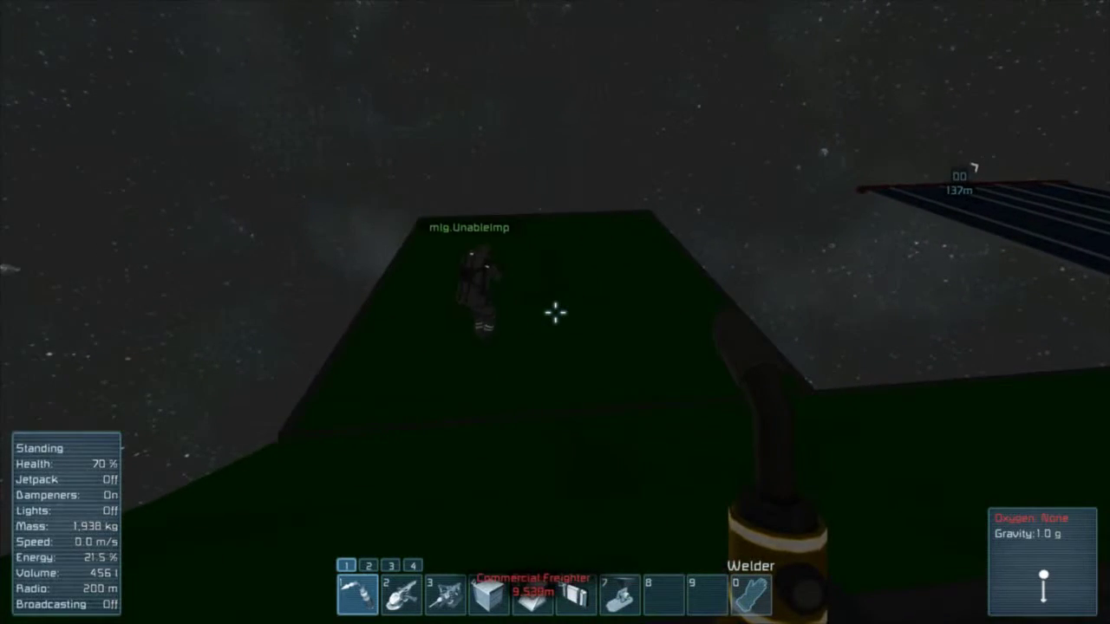
Briefly open and close Toolbar Config and the character inventory.
key("g")
key("Escape")
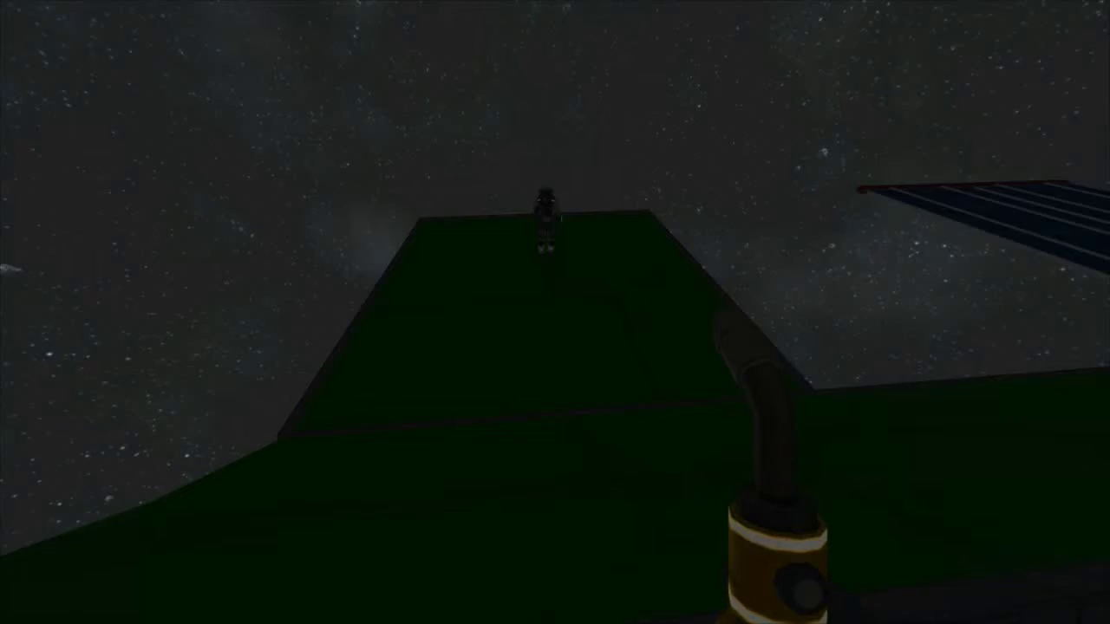
key("i")
key("Escape")
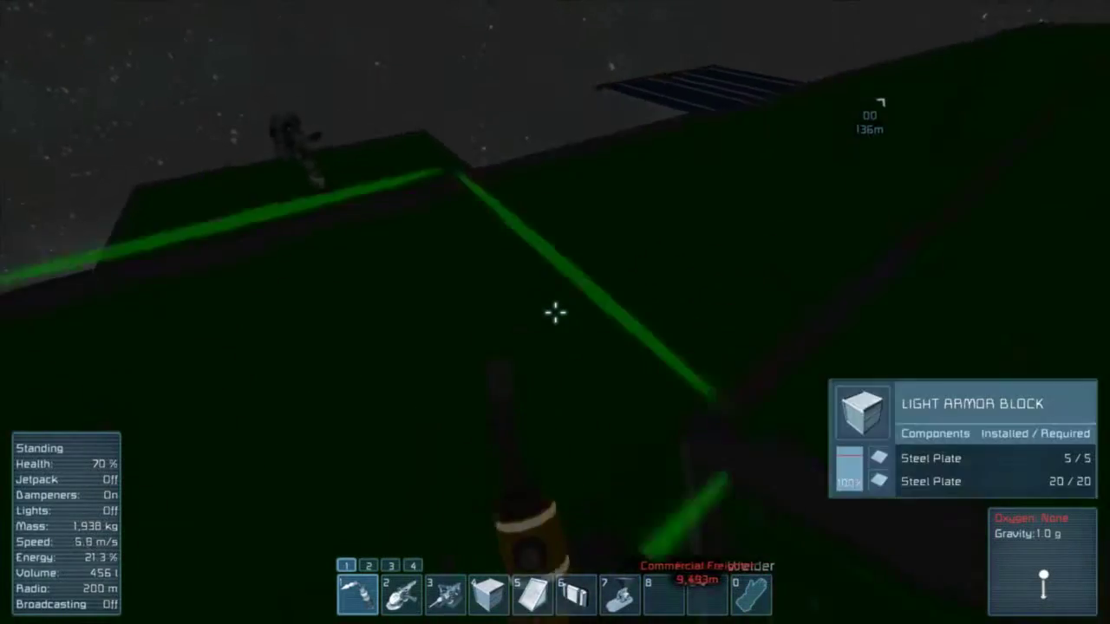
Split off a stack of 4 construction components in the character inventory.
key("g")
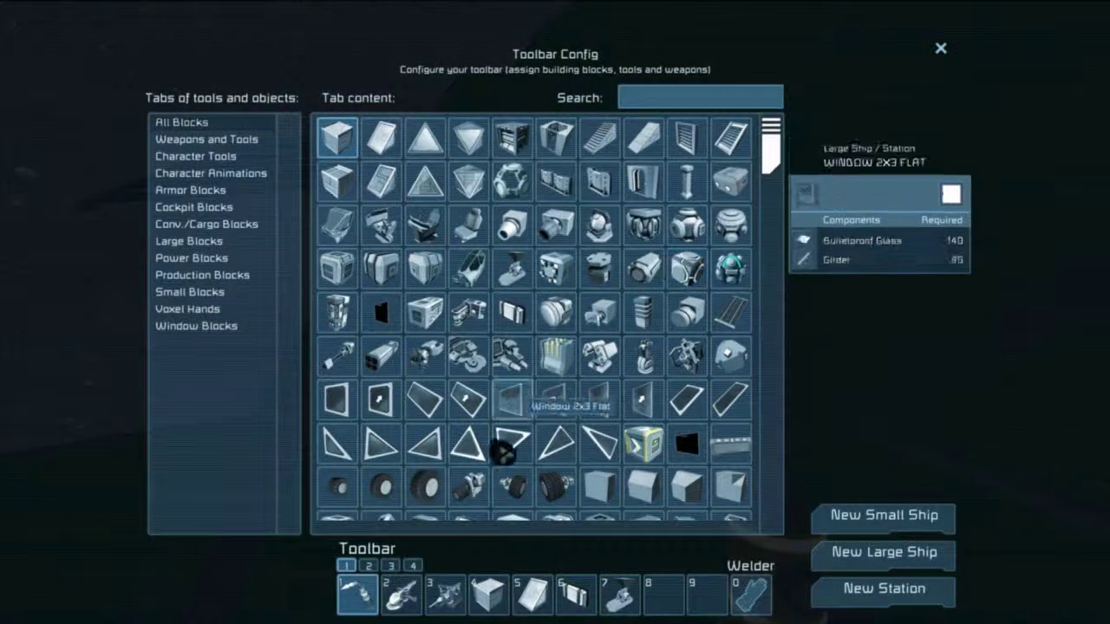
key("Escape")
key("i")
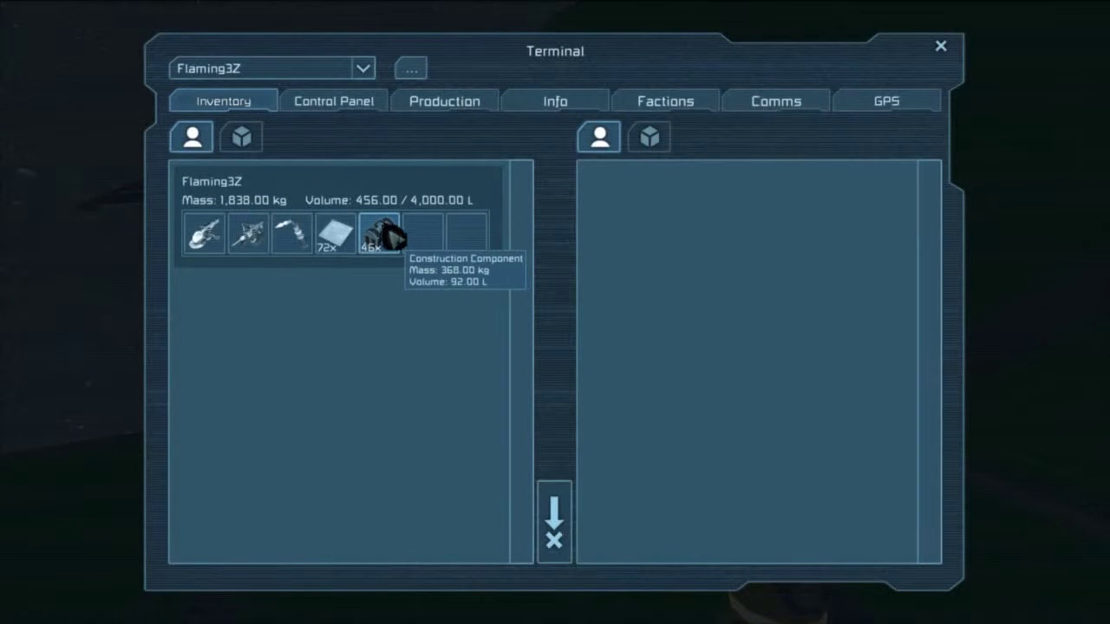
left_click(415, 232)
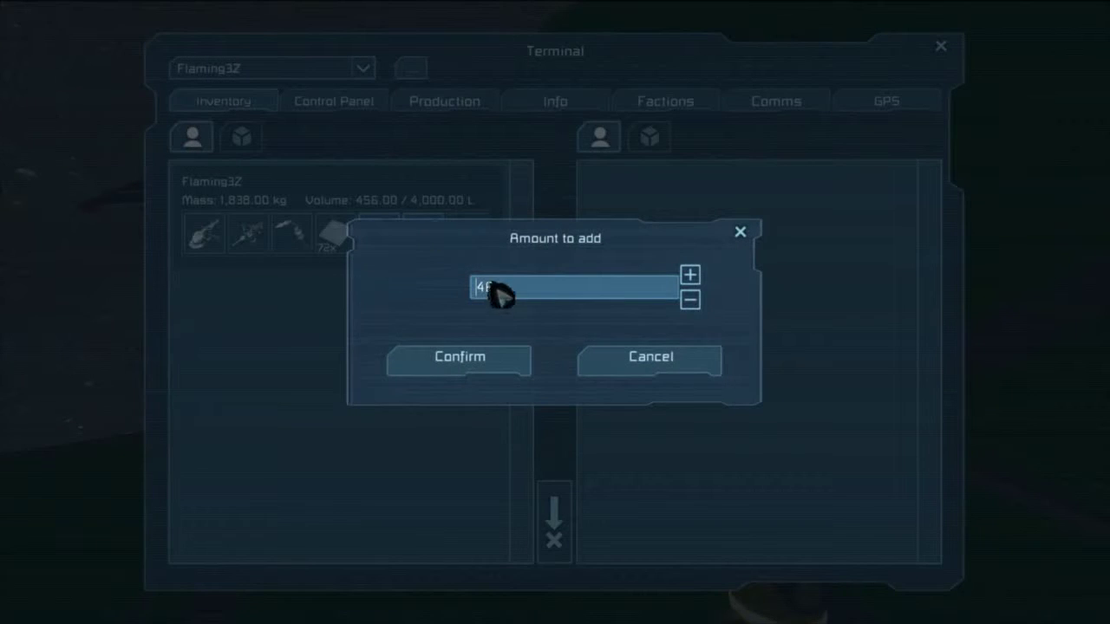
type("4")
key("Return")
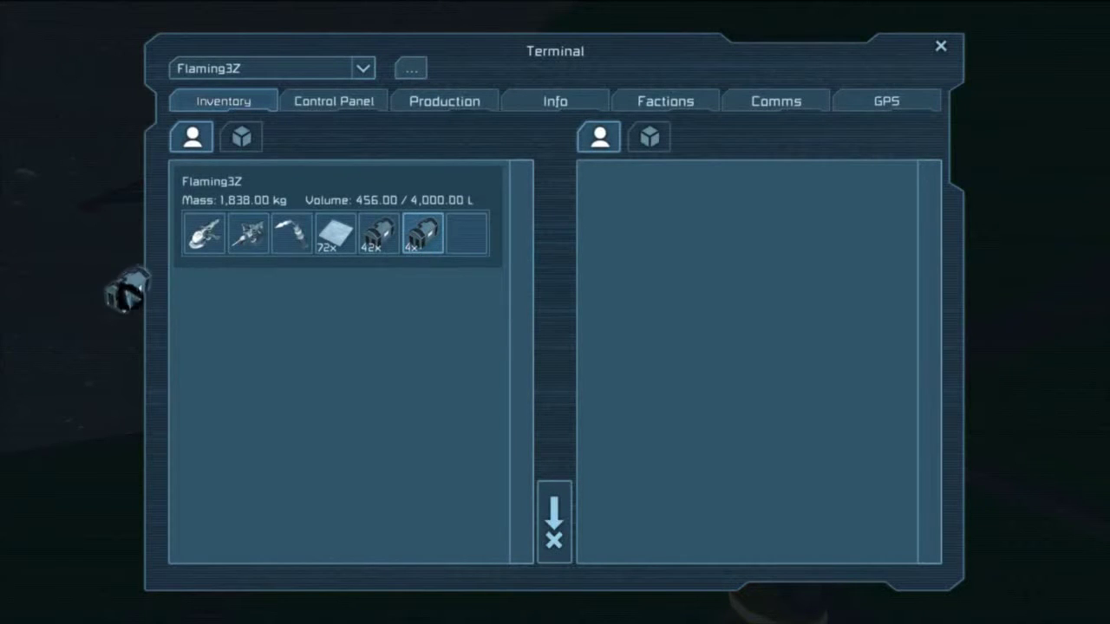
key("Escape")
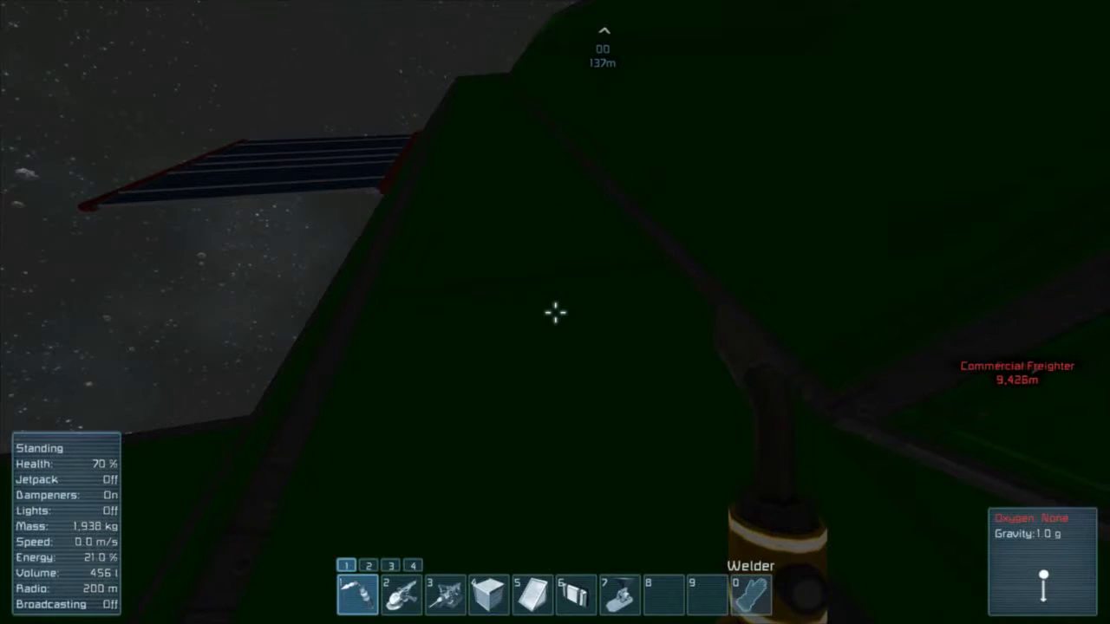
key("i")
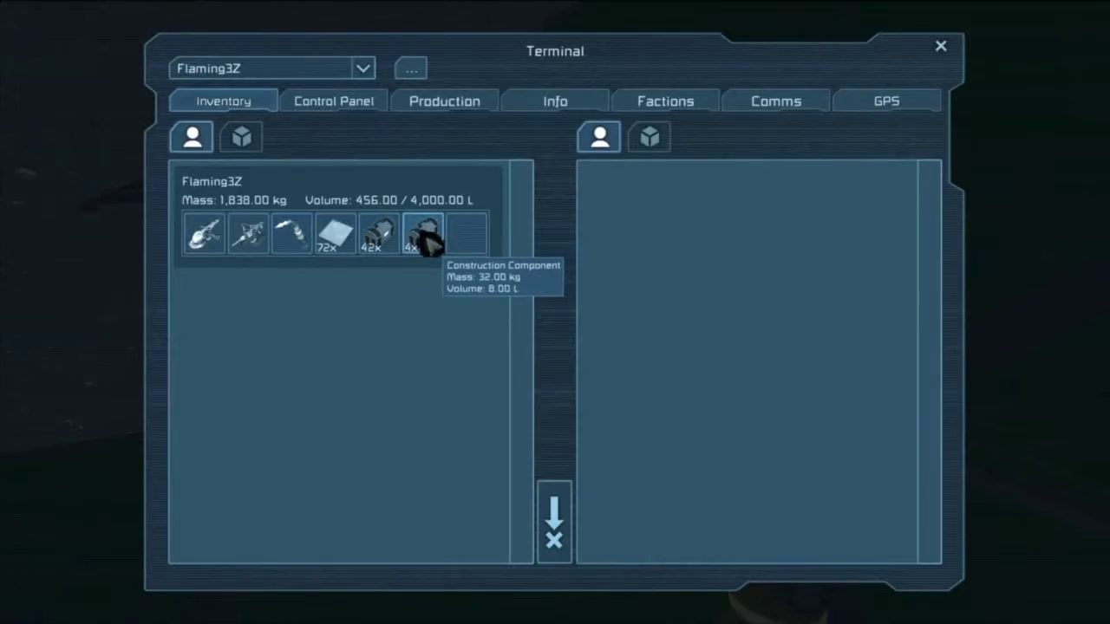
key("Escape")
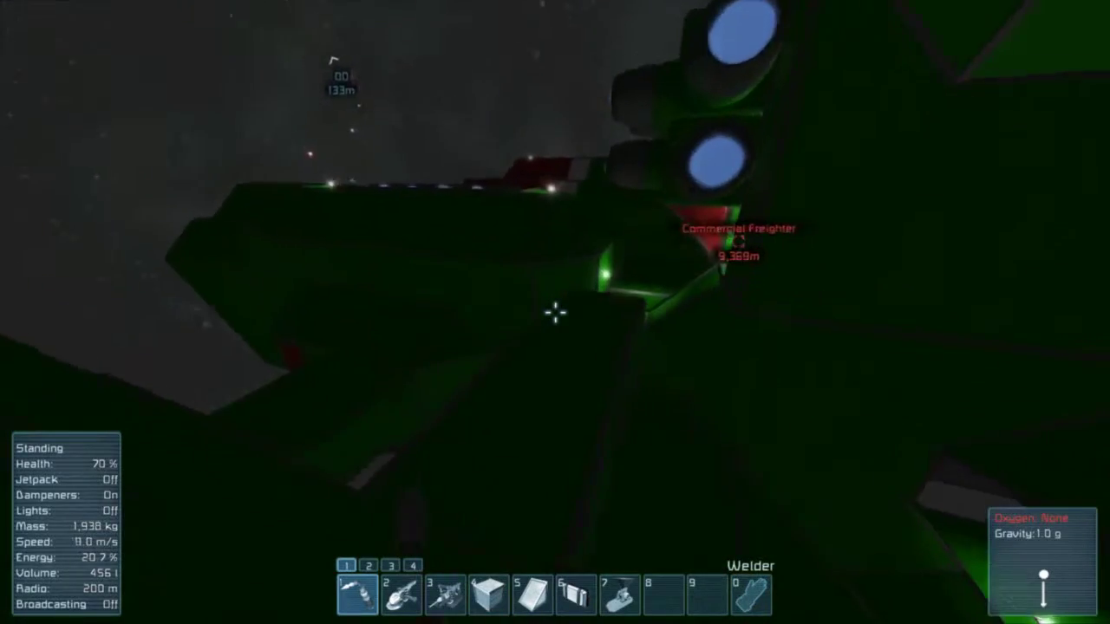
Jetpack through the lit interior, land by the Large Cargo Container, and open its inventory.
key("x")
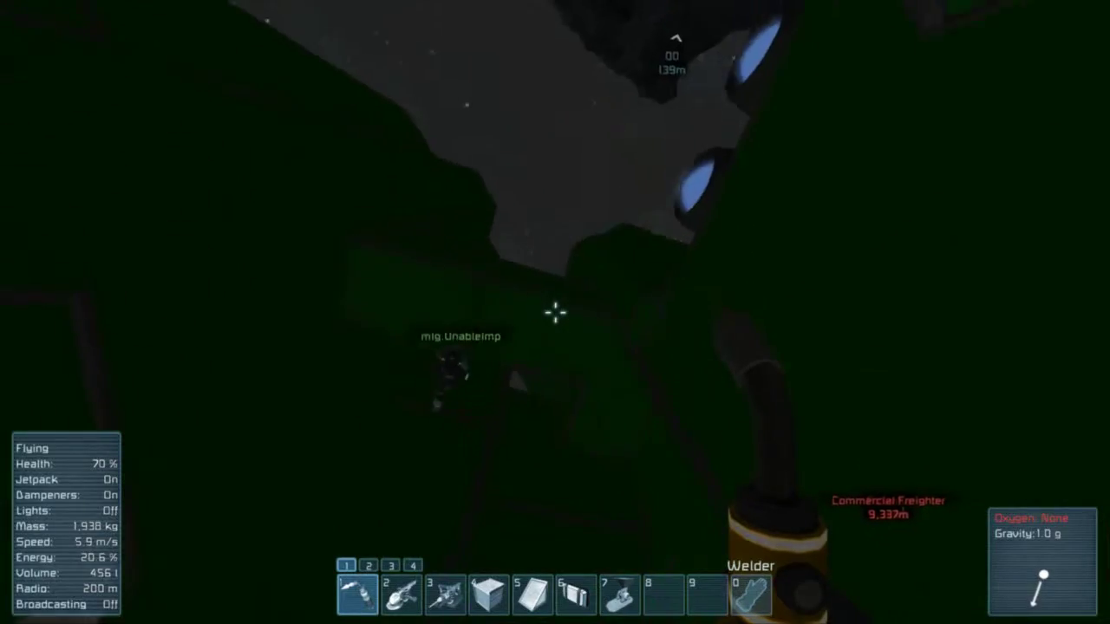
key("x")
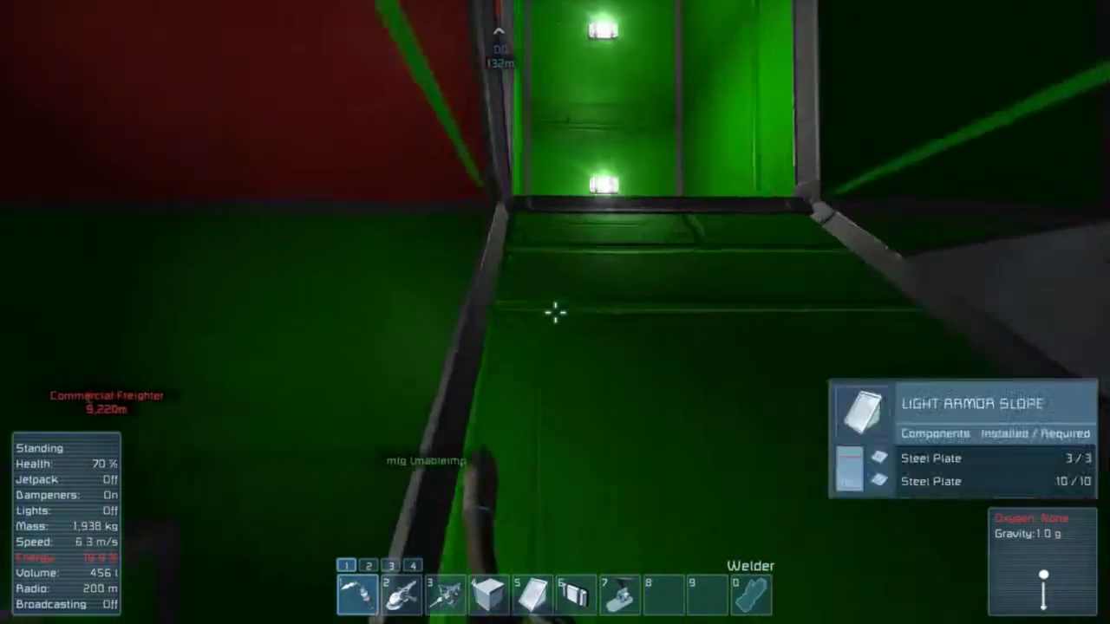
key("x")
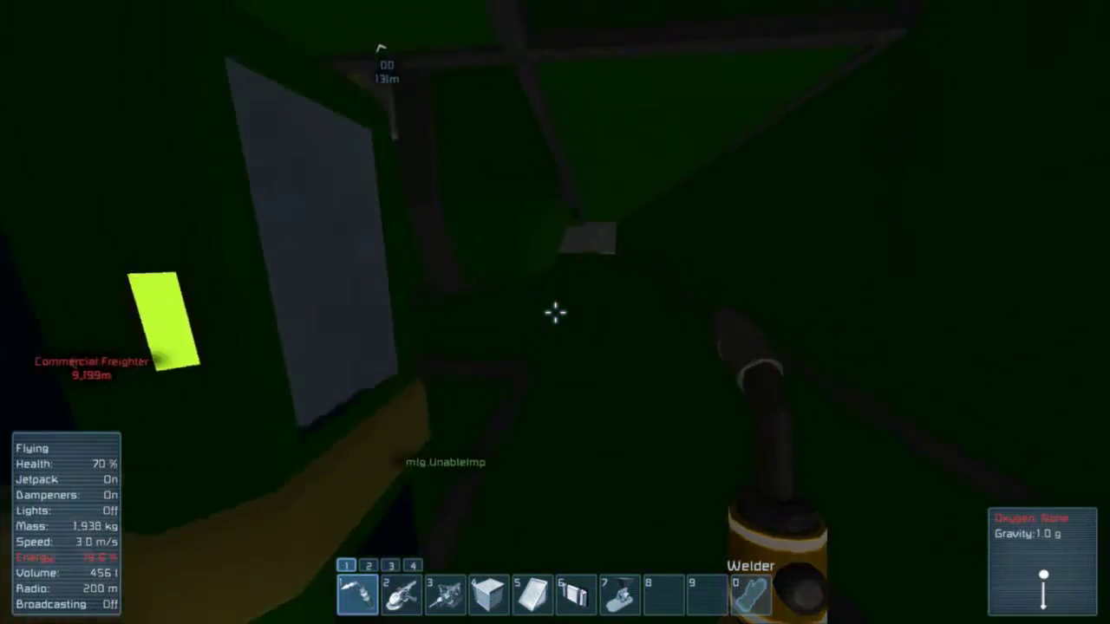
key("x")
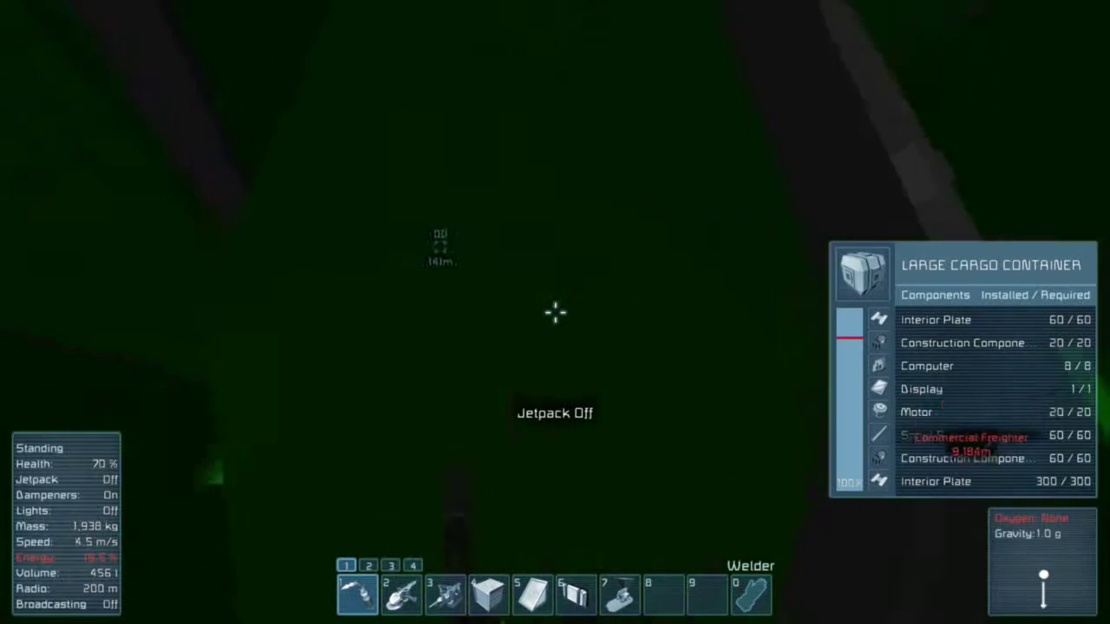
key("k")
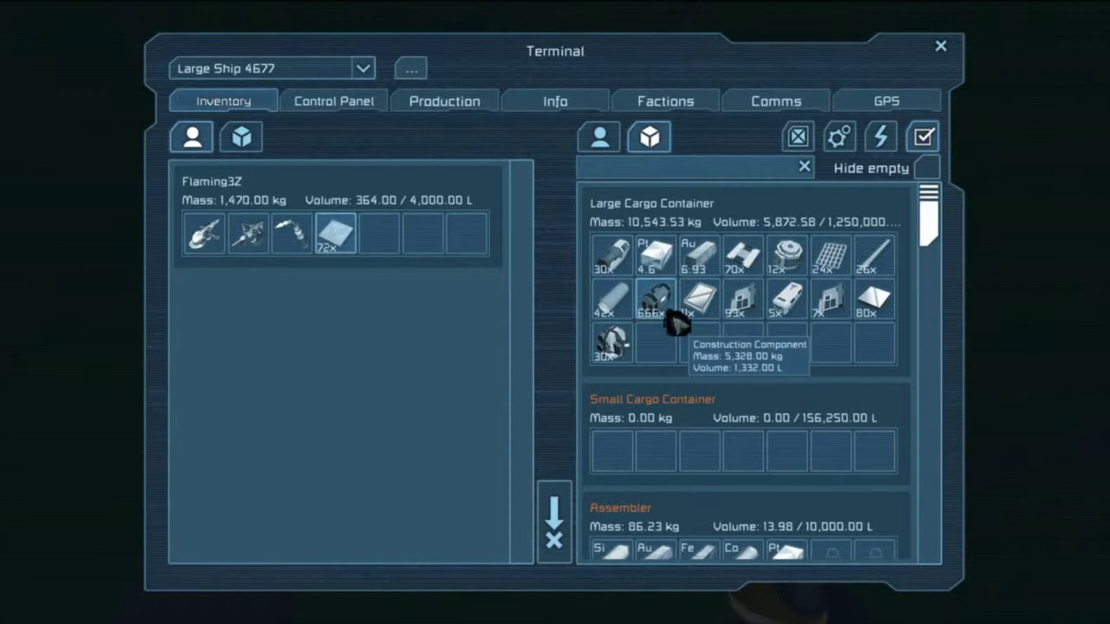
Close the Terminal once the construction components are stored in the Large Cargo Container.
key("Escape")
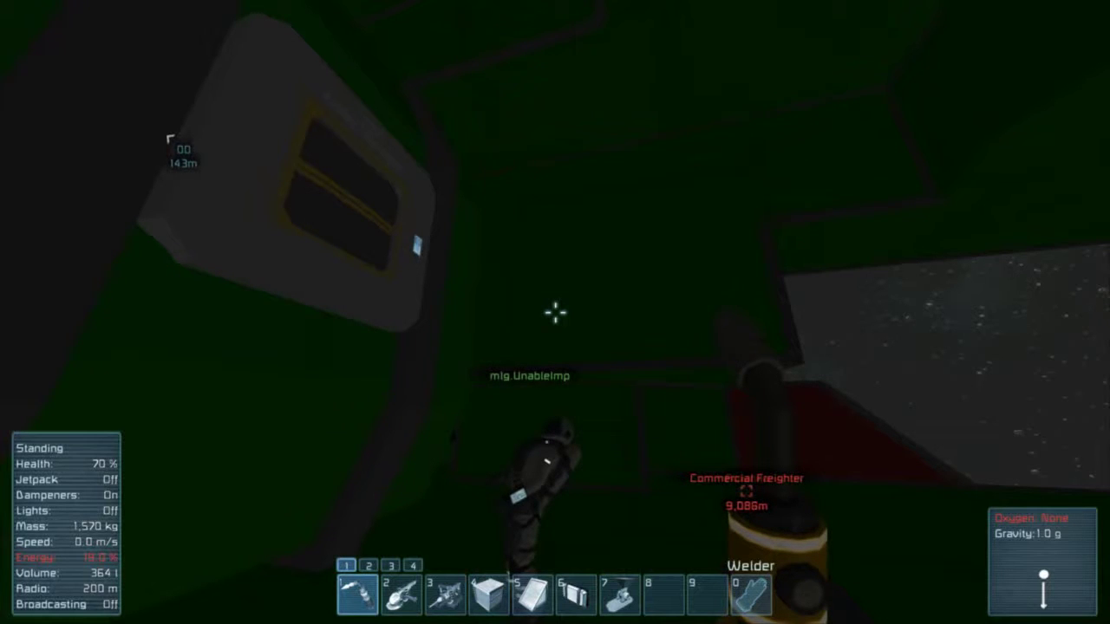
Cross the dark room into the passage and jetpack up the shaft, then land.
key("w")
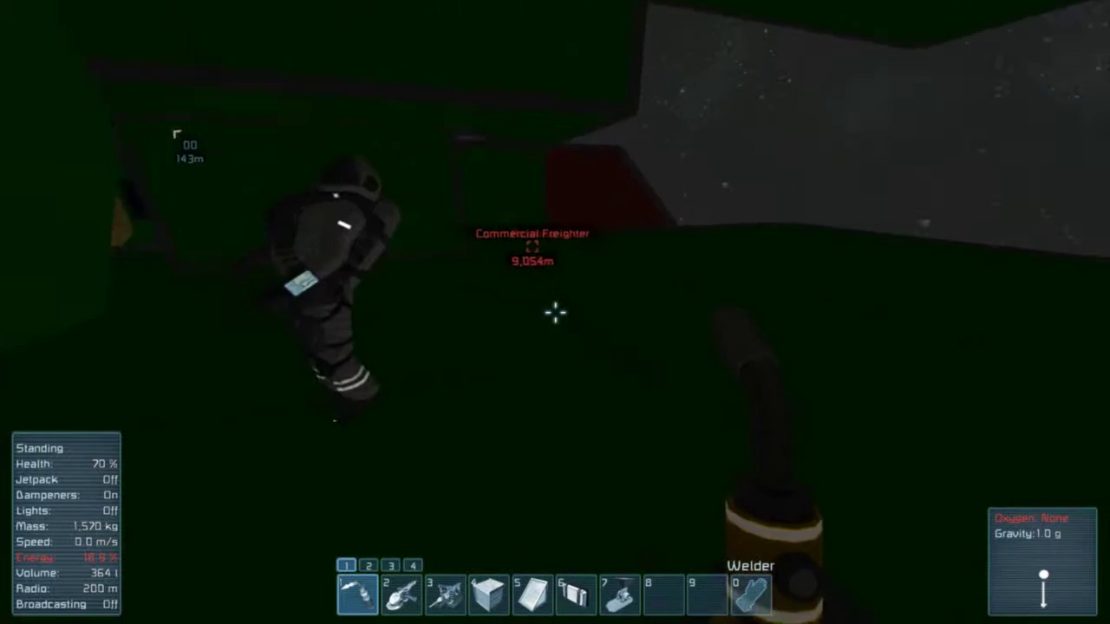
key("w")
key("w")
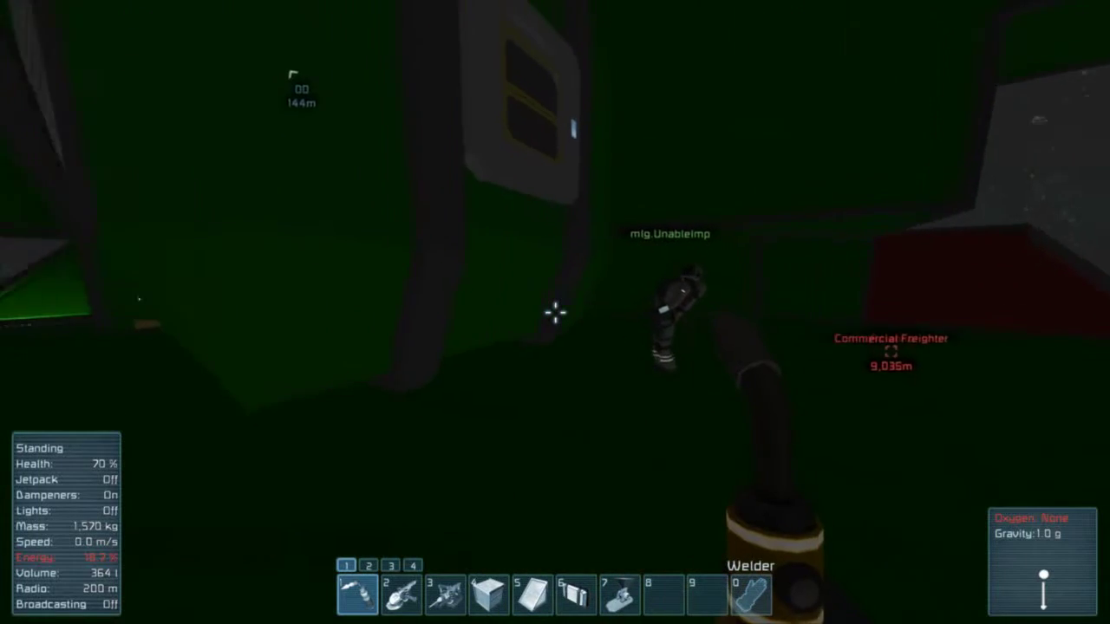
key("w")
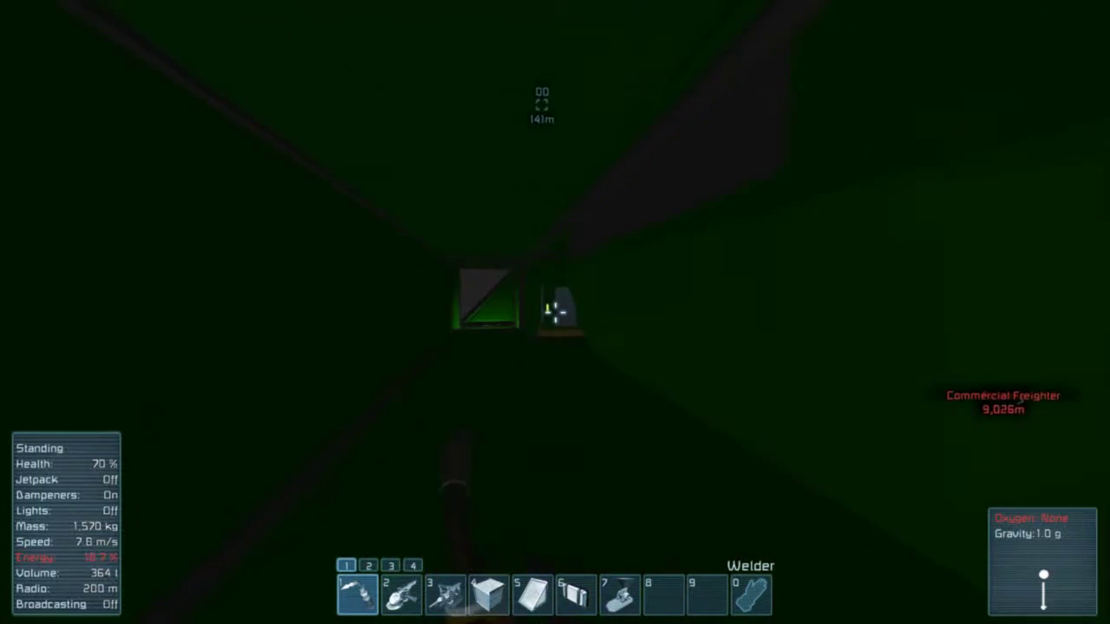
key("w")
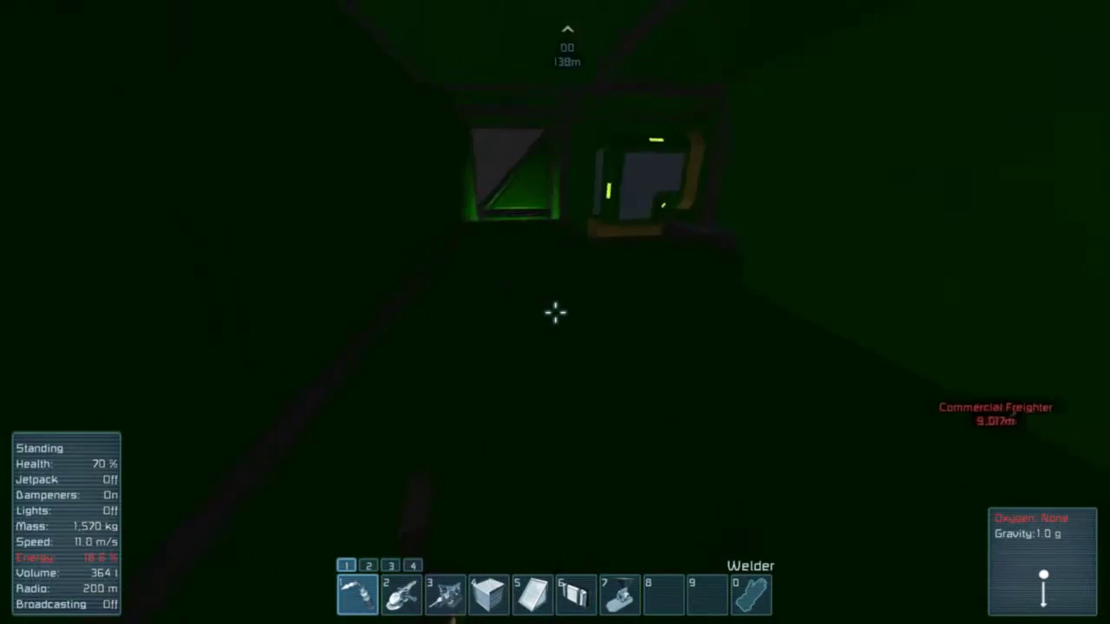
key("x")
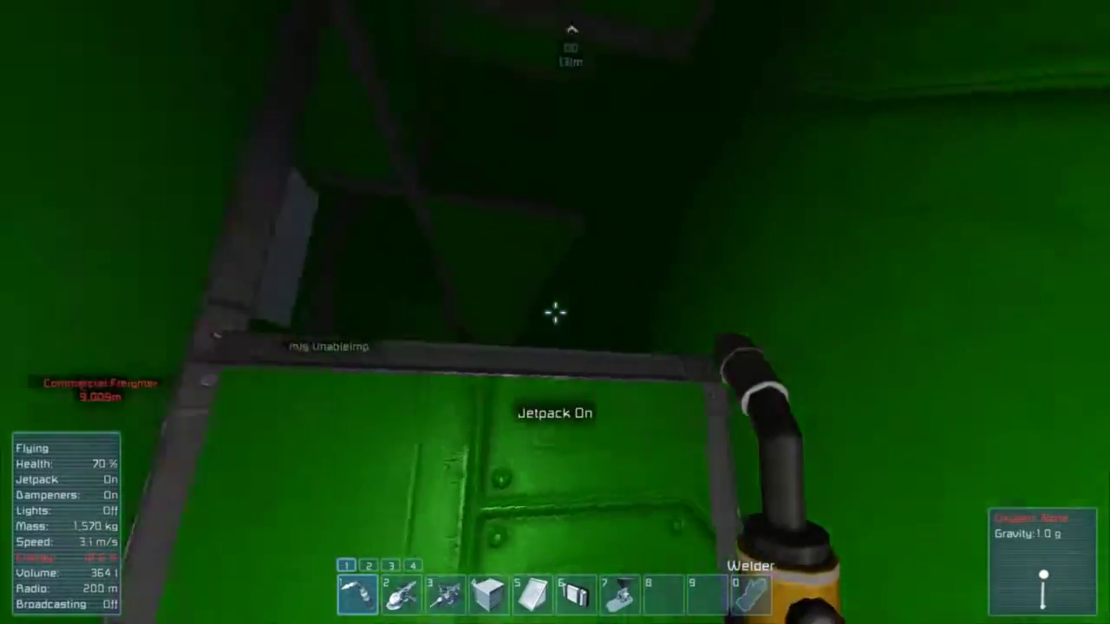
key("x")
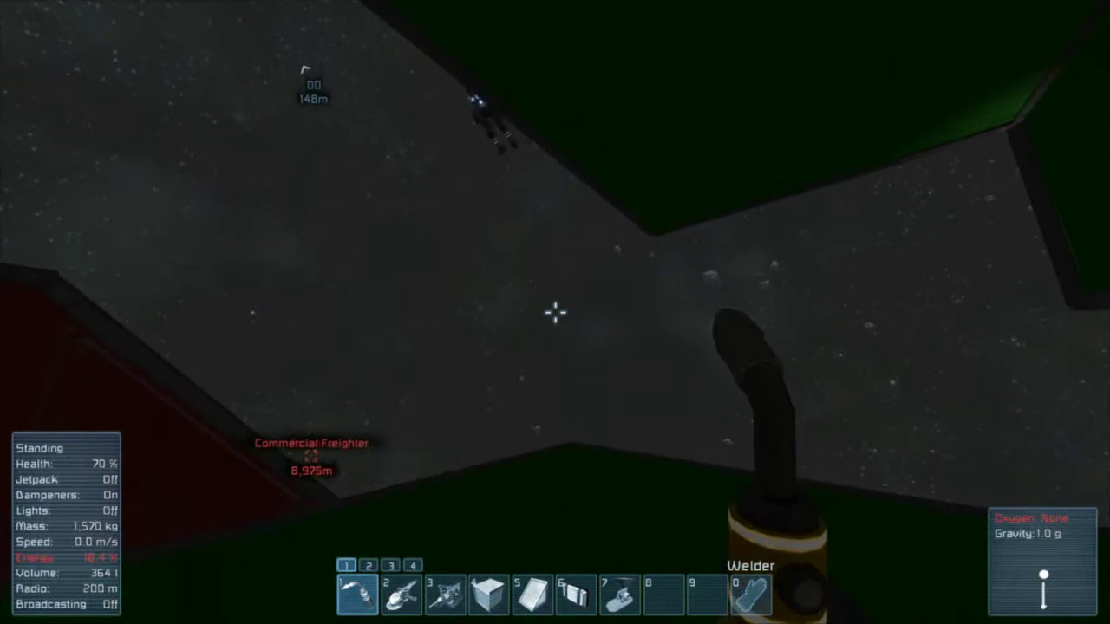
Walk the green-lit corridor to the Control Station at its end.
key("w")
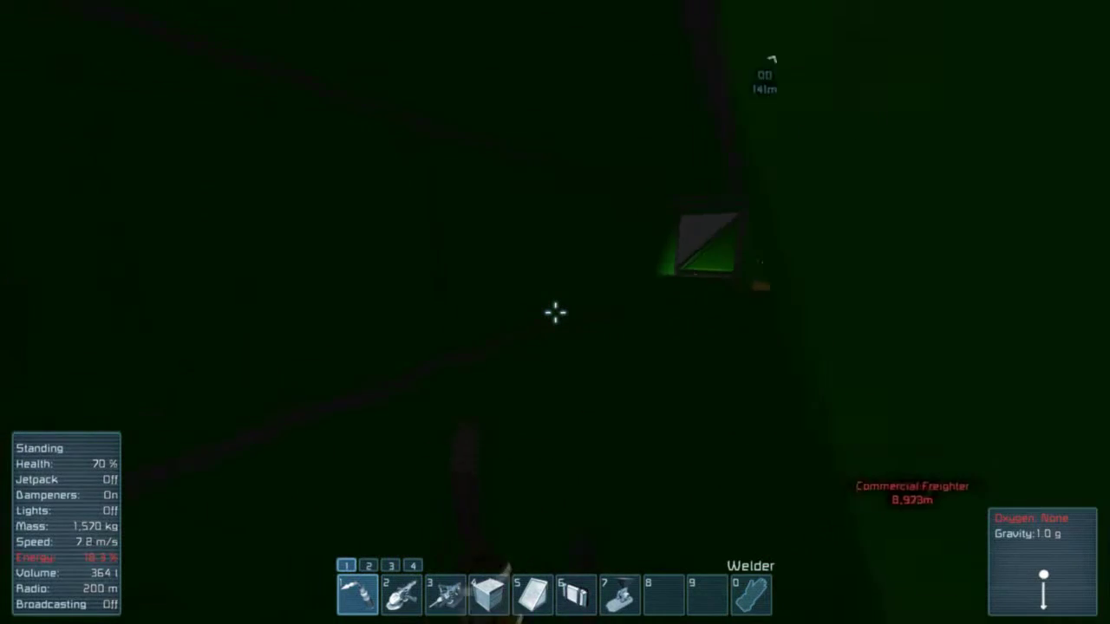
key("w")
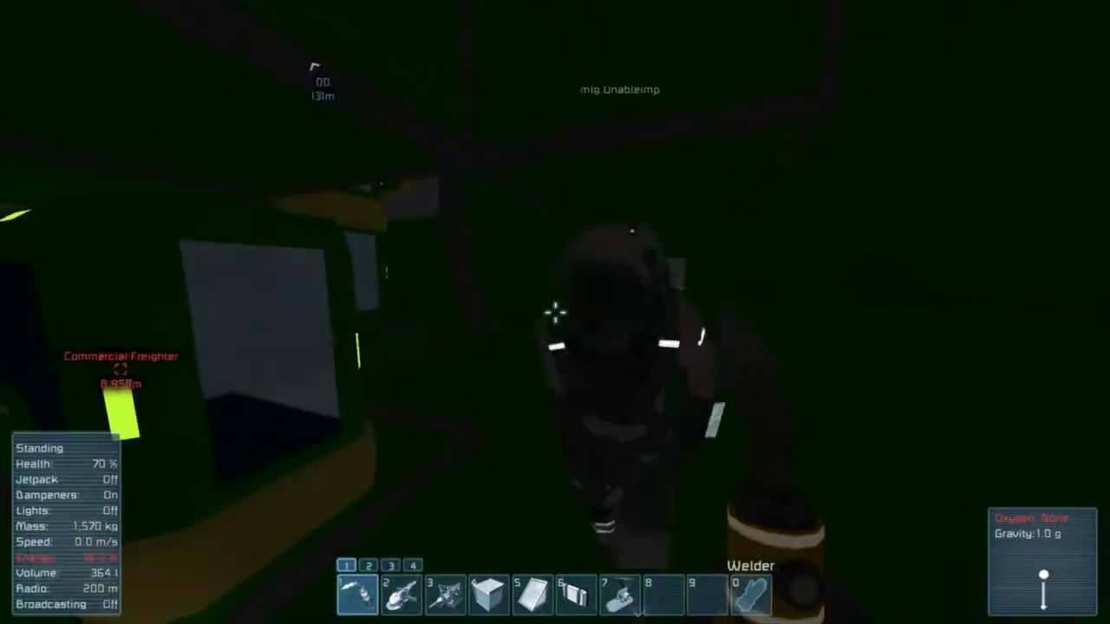
key("w")
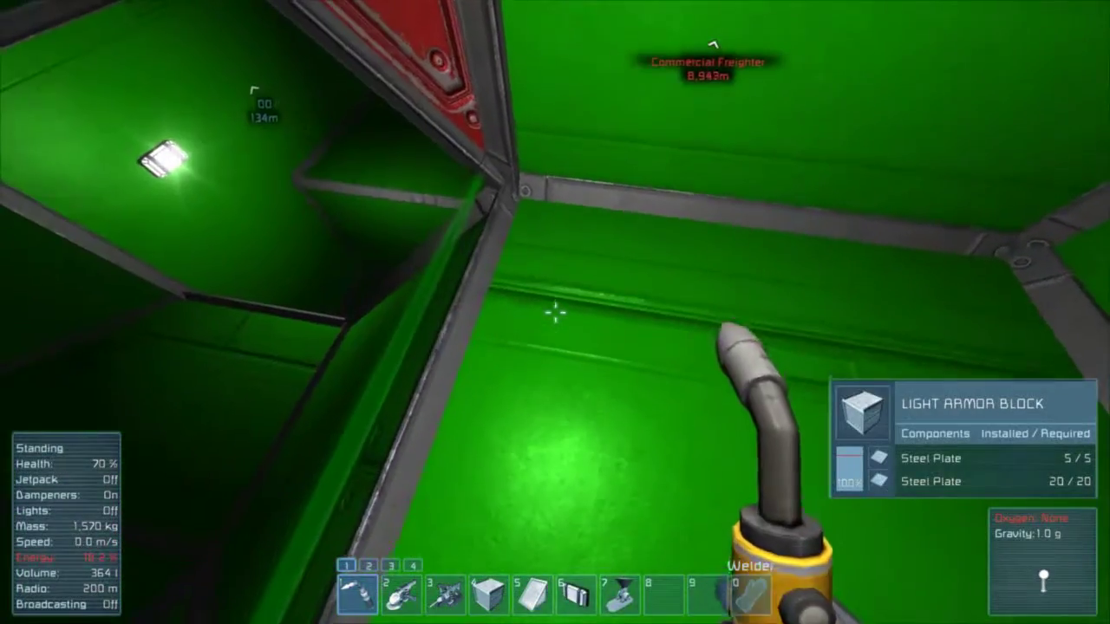
key("w")
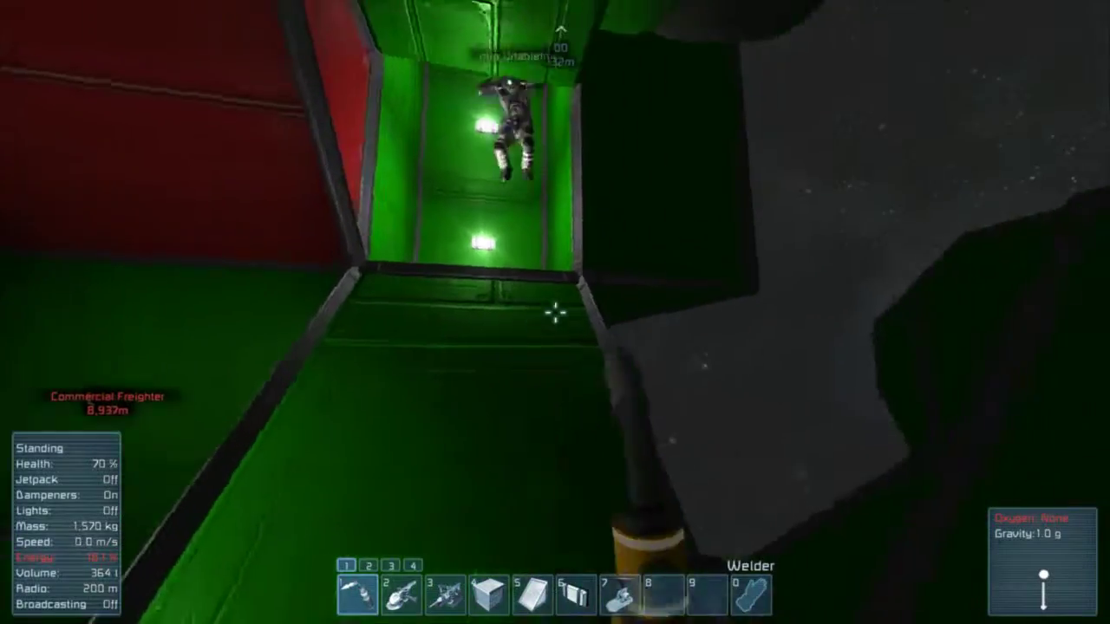
key("w")
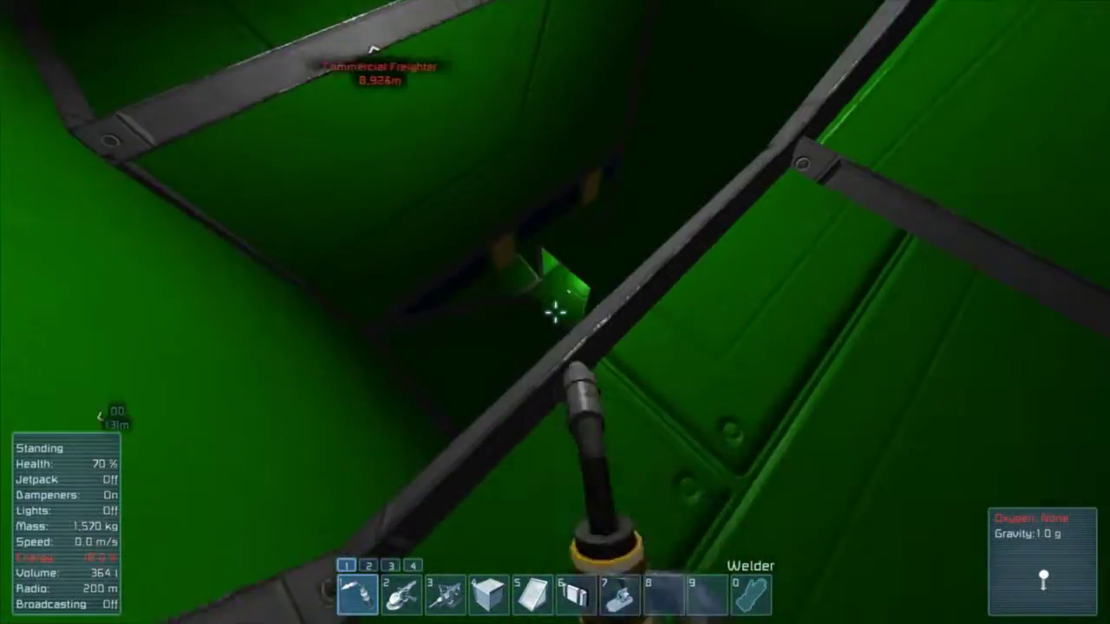
key("w")
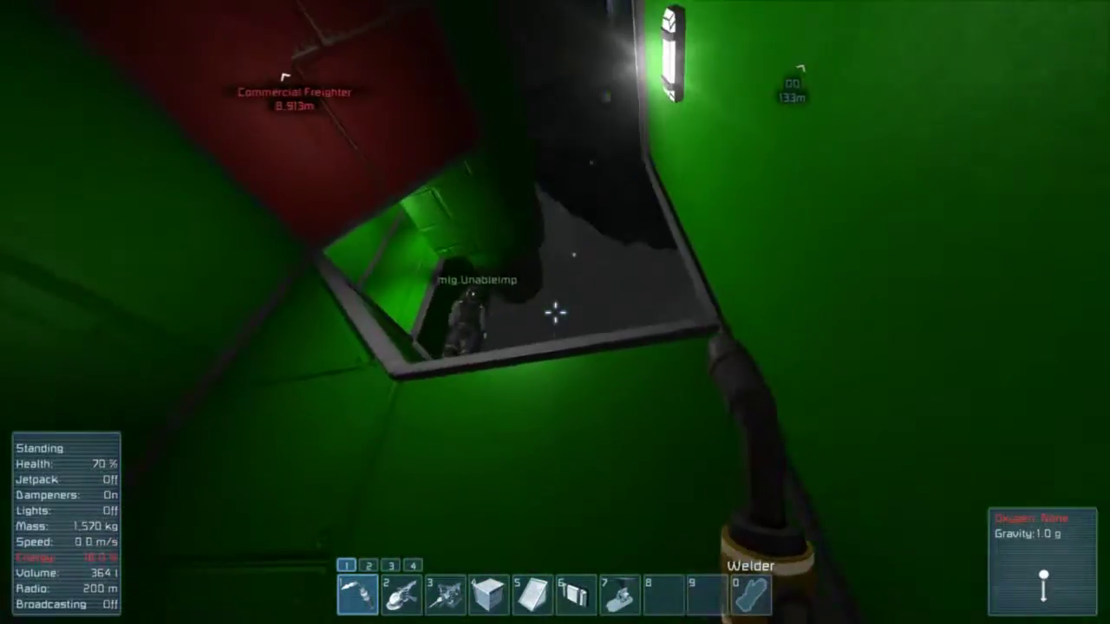
key("w")
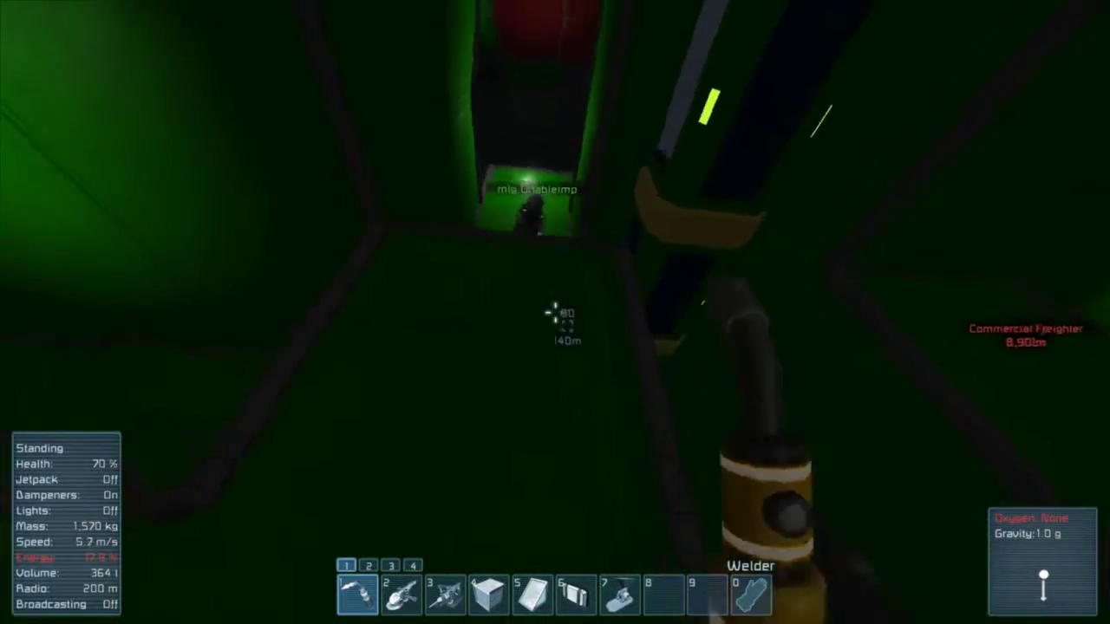
key("w")
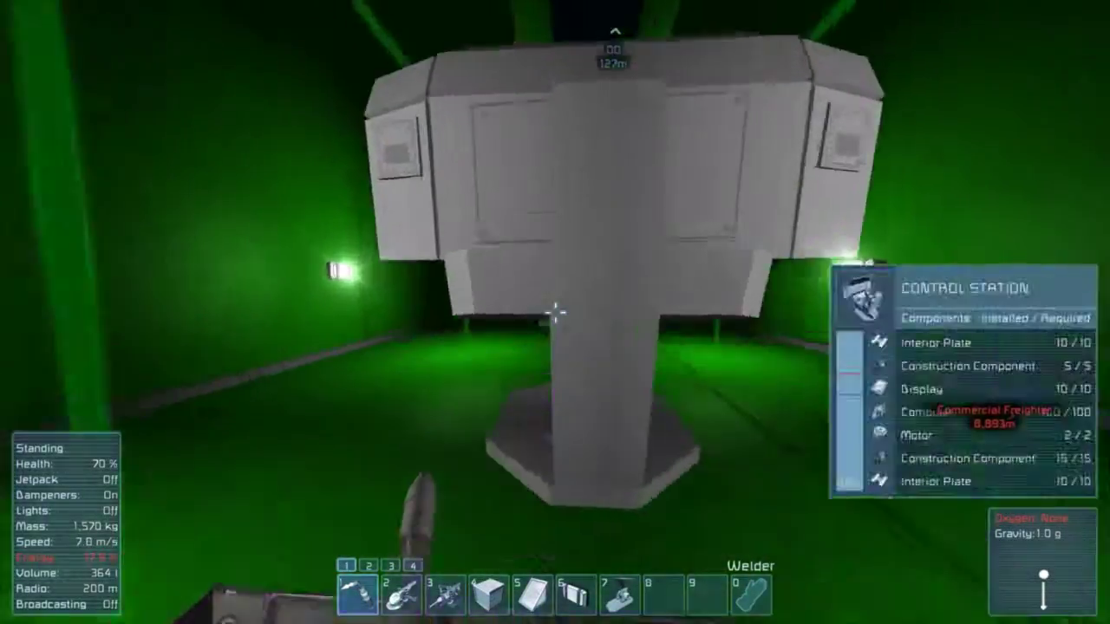
Face the cockpit seat by the Control Station and switch to an outside view.
key("w")
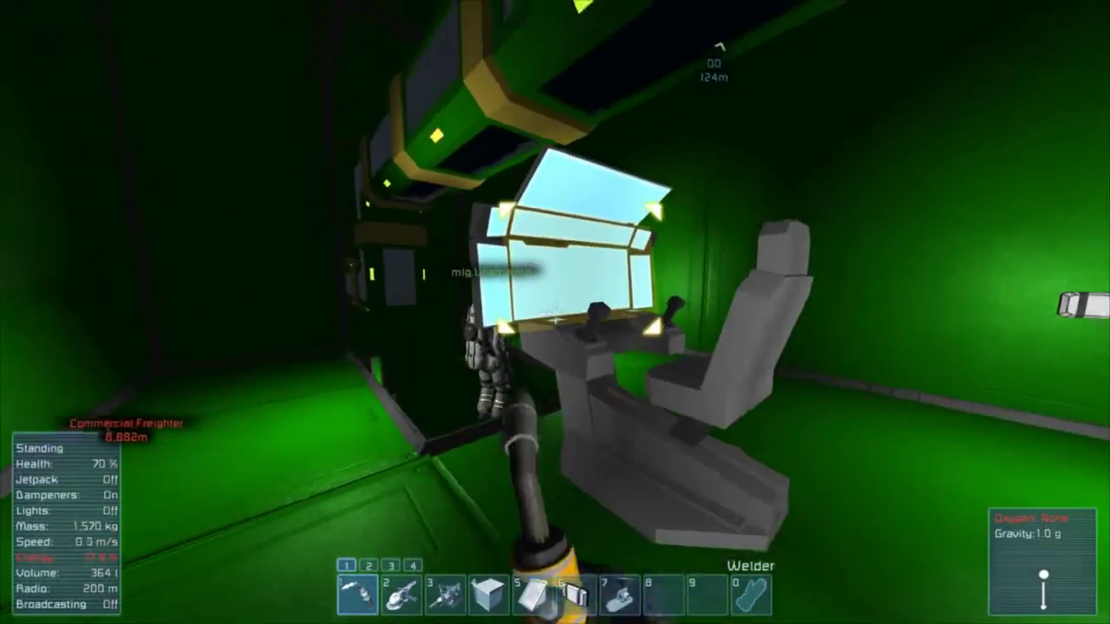
key("f")
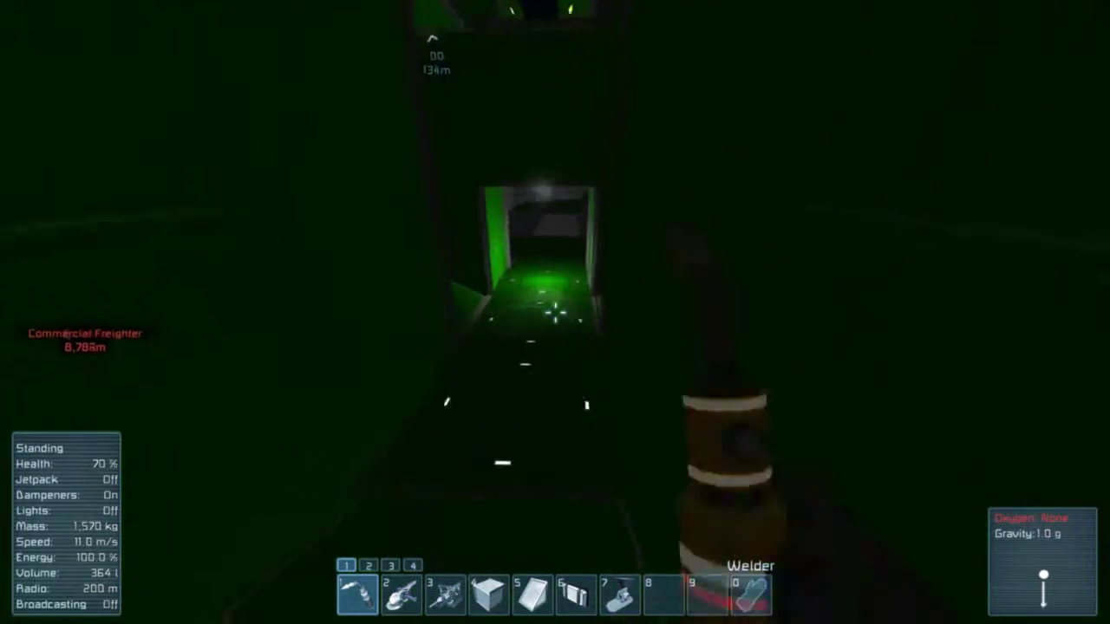
Follow the lit corridors and drop down the shaft to reach the Medical Room.
key("w")
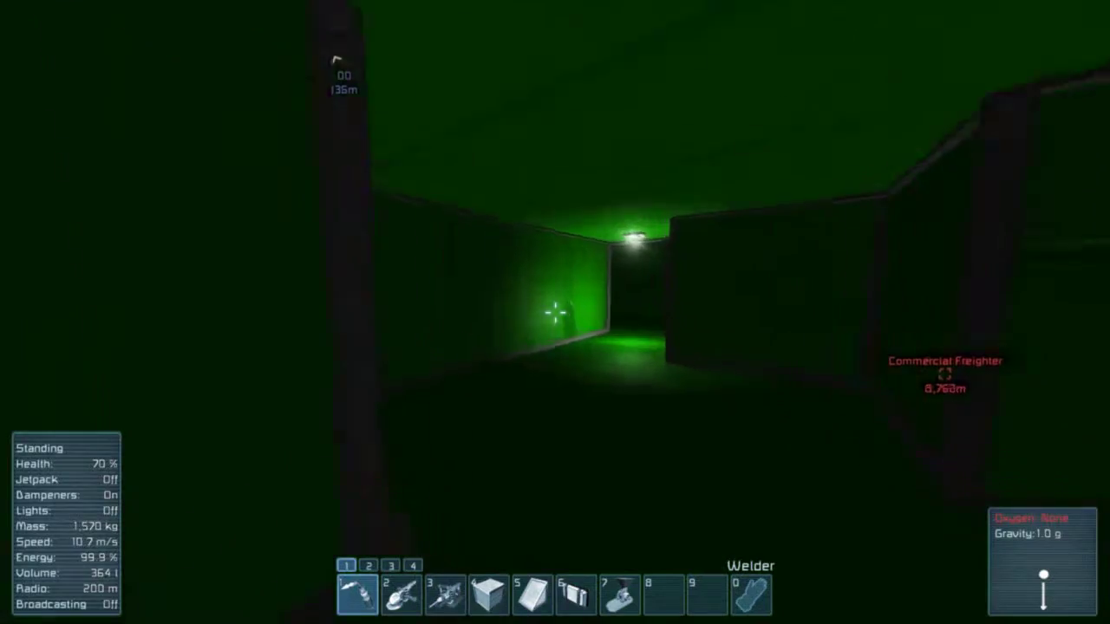
key("w")
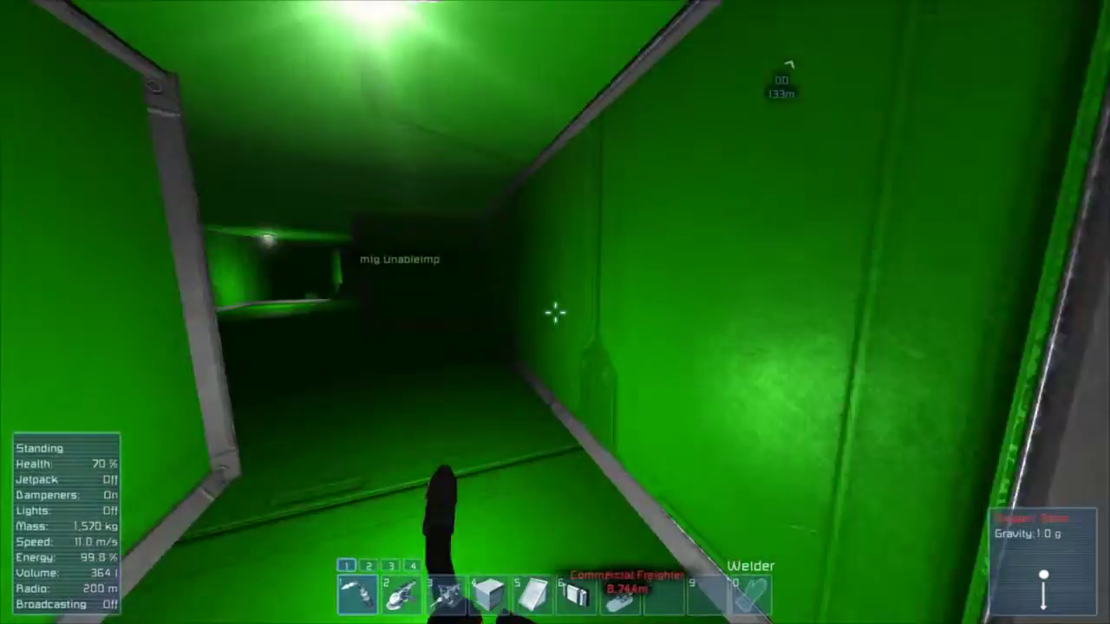
key("w")
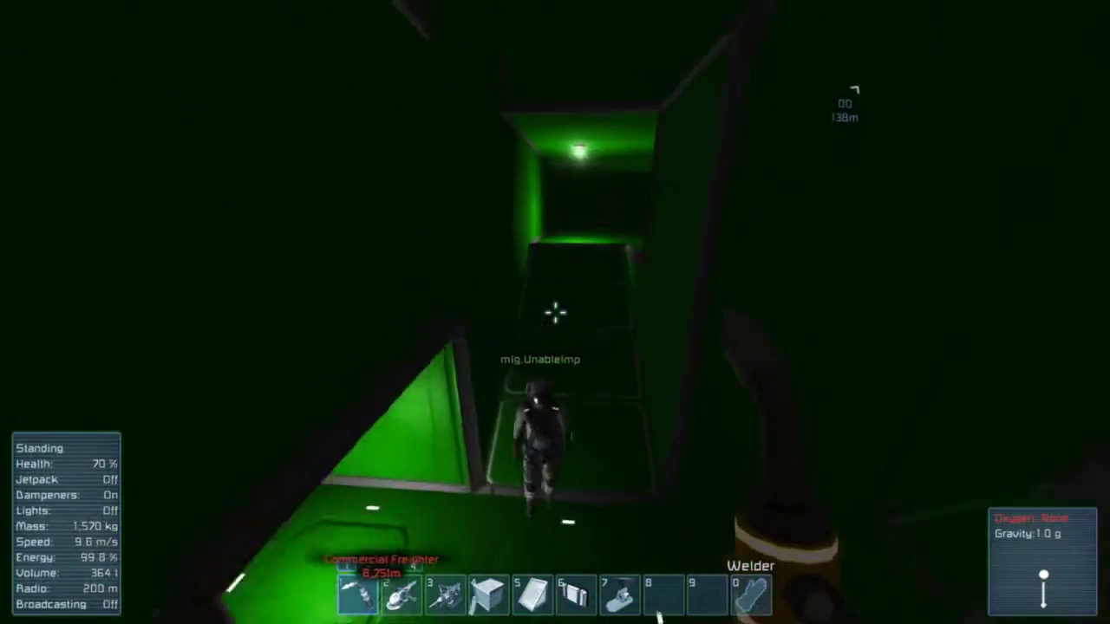
key("w")
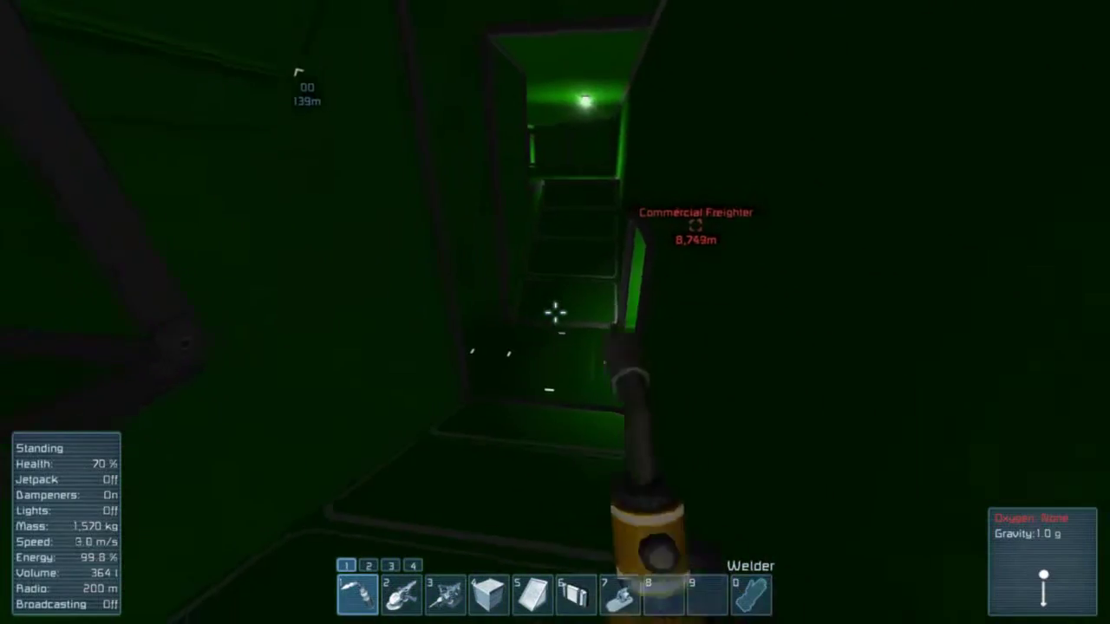
key("w")
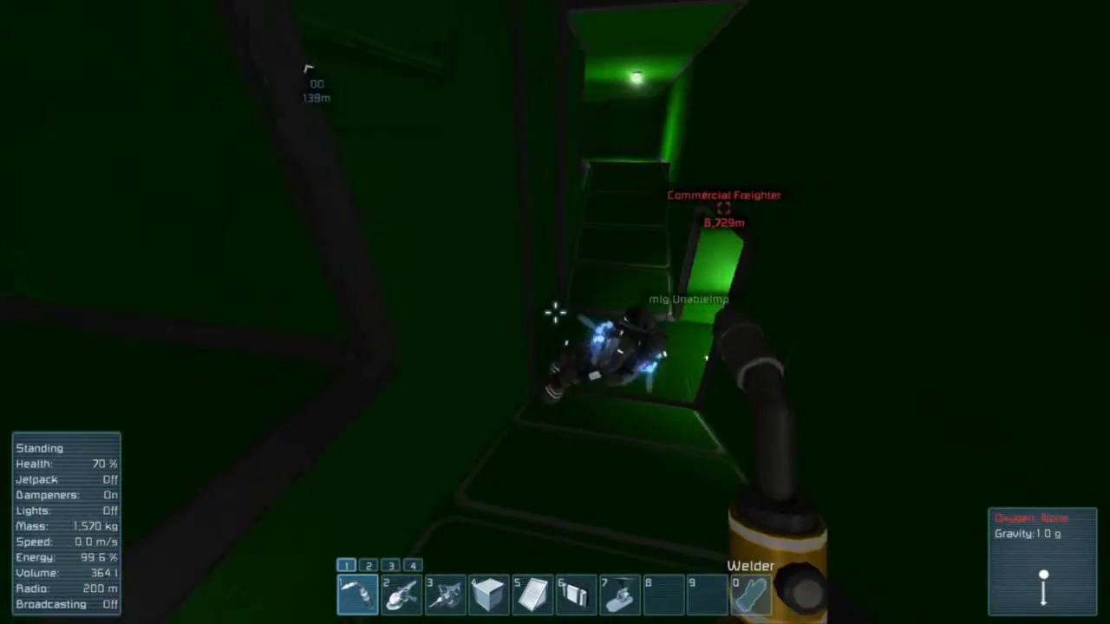
key("w")
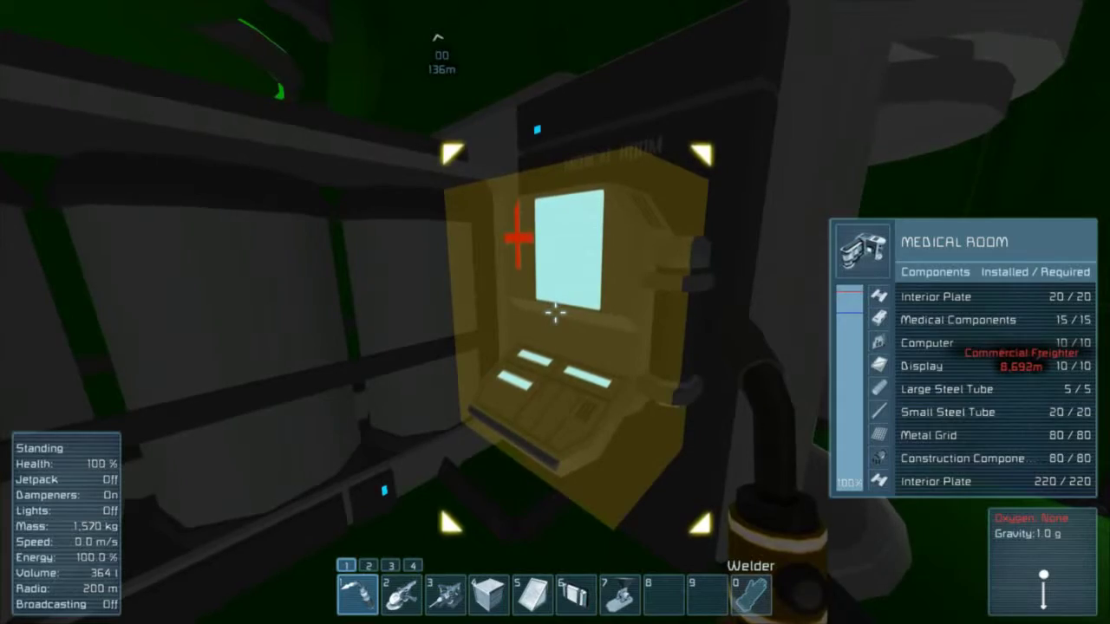
Leave the Medical Room down the green corridor, jetpacking up the lit shaft before landing.
key("w")
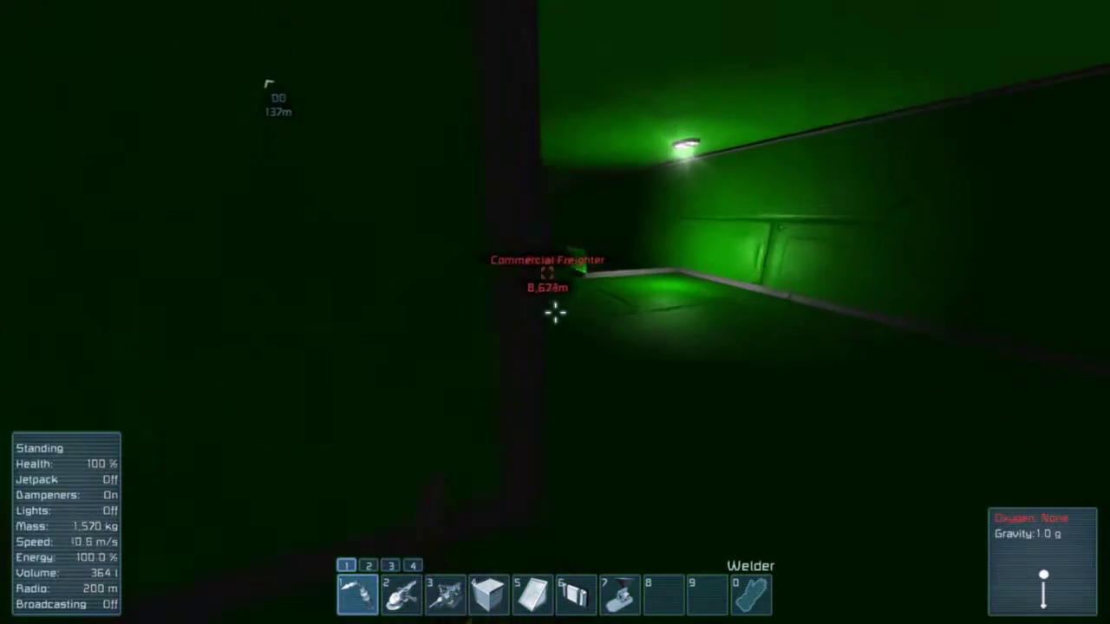
key("w")
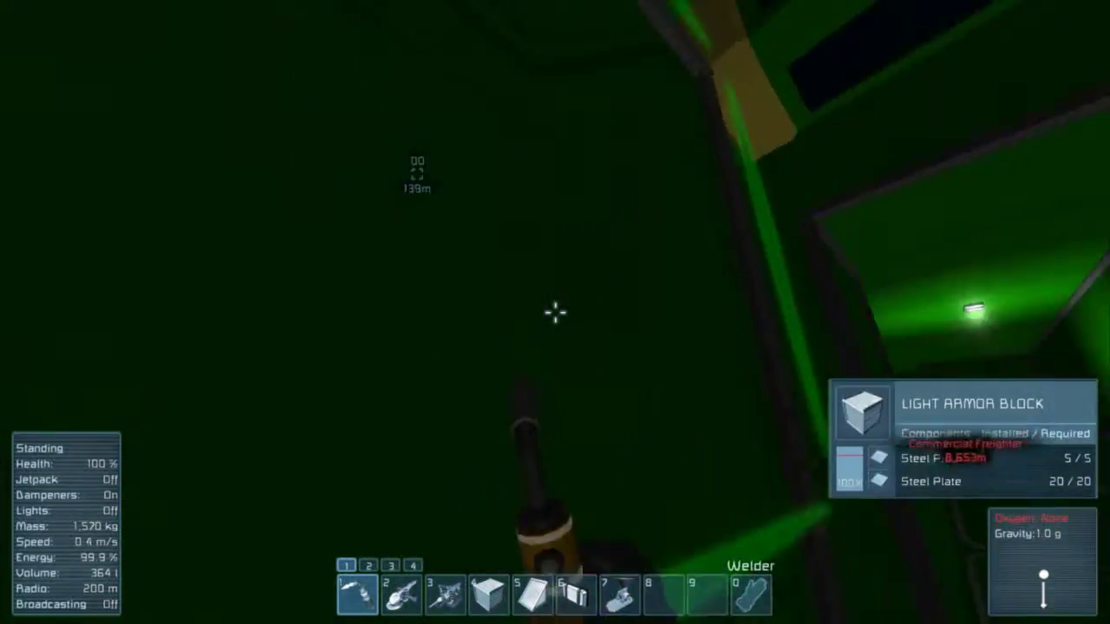
key("x")
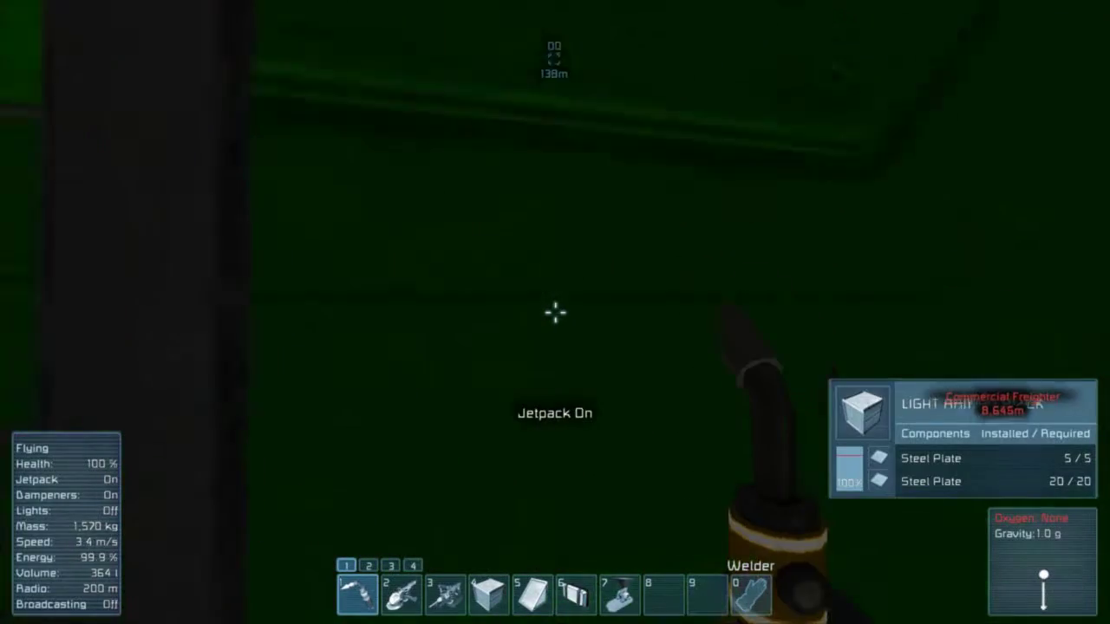
key("w")
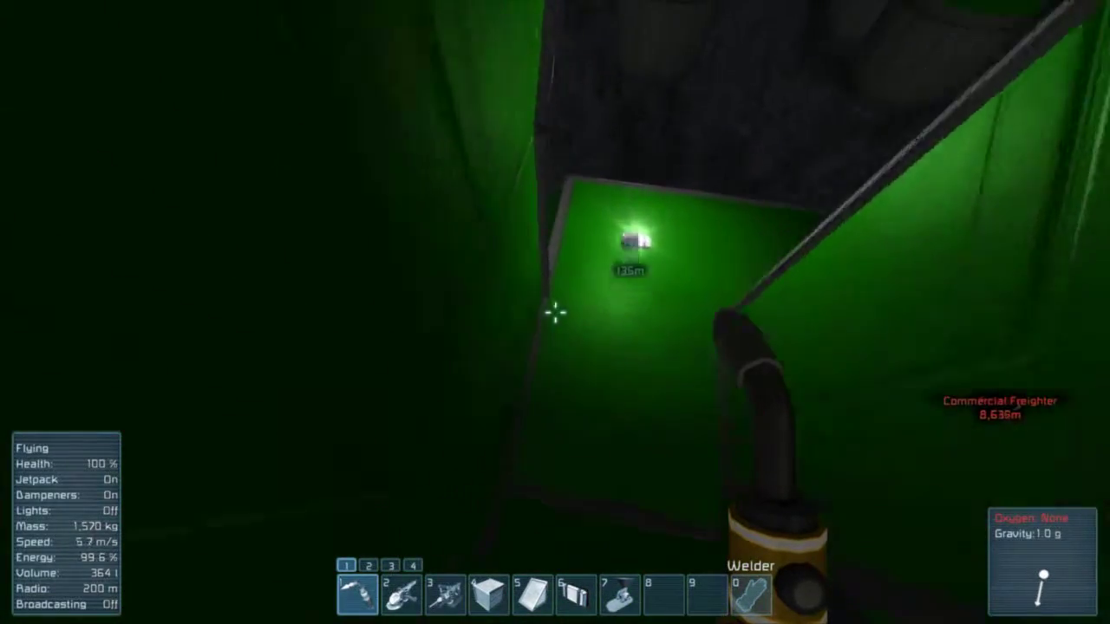
key("x")
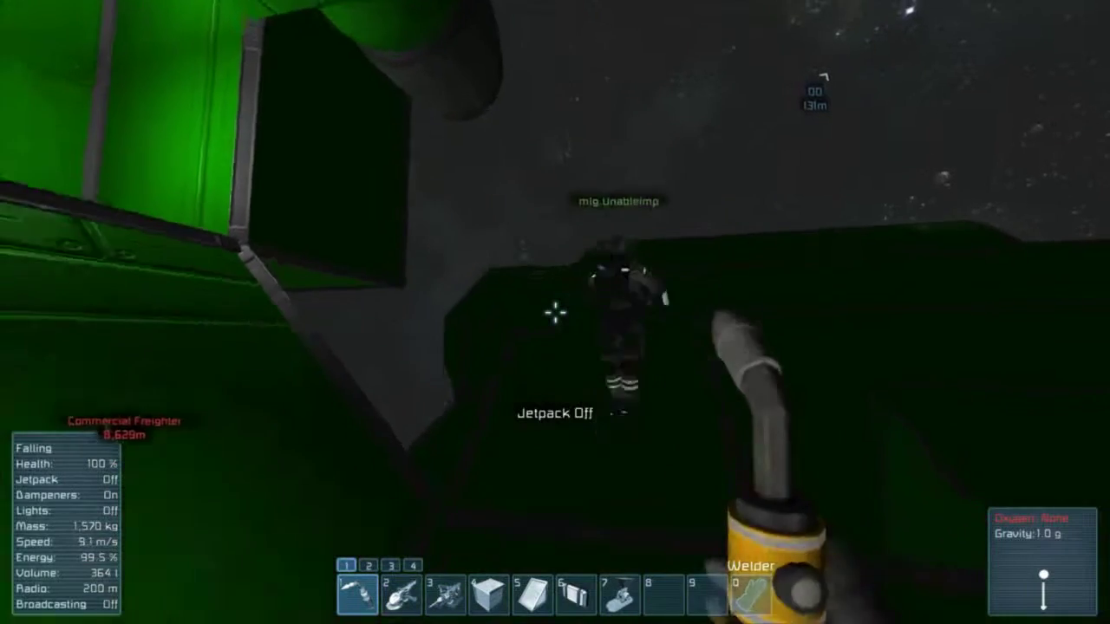